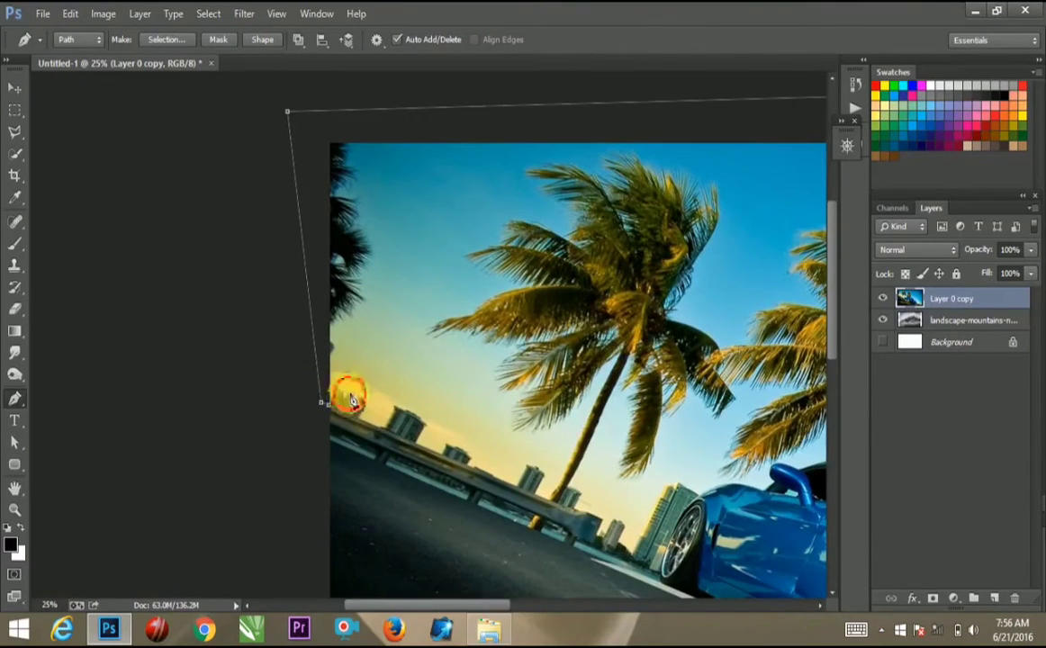
# Step: Trace a pen path around the outline of the rooftop buildings
pyautogui.keyDown('ctrl'); pyautogui.click(377, 412); pyautogui.keyUp('ctrl')
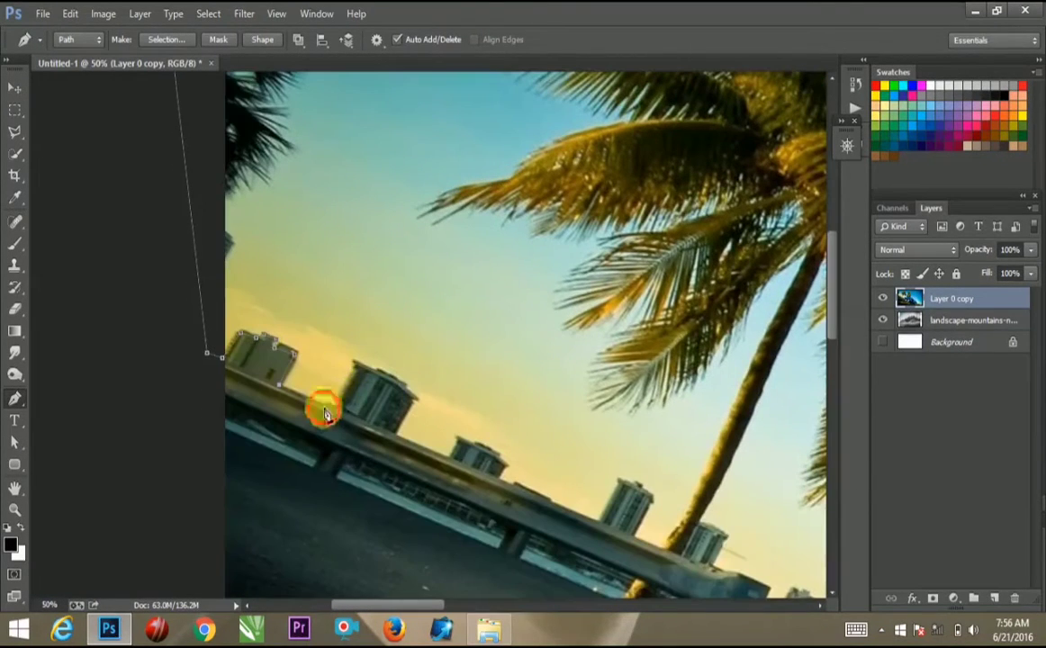
pyautogui.click(352, 360)
pyautogui.click(402, 381)
pyautogui.click(415, 396)
pyautogui.click(396, 435)
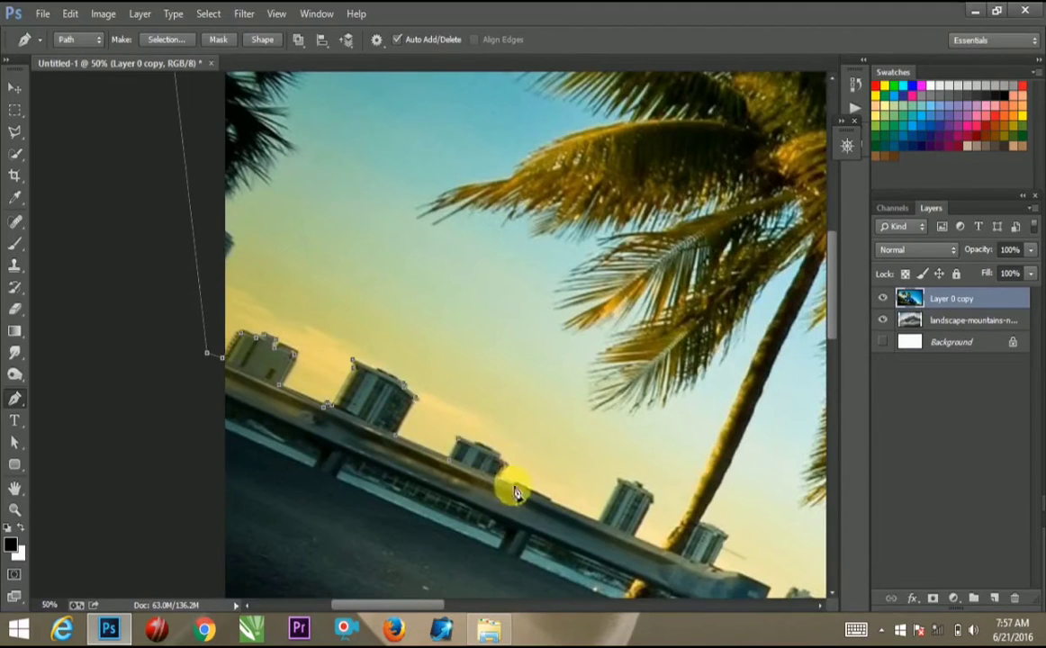
pyautogui.moveTo(515, 492); pyautogui.dragTo(431, 410)
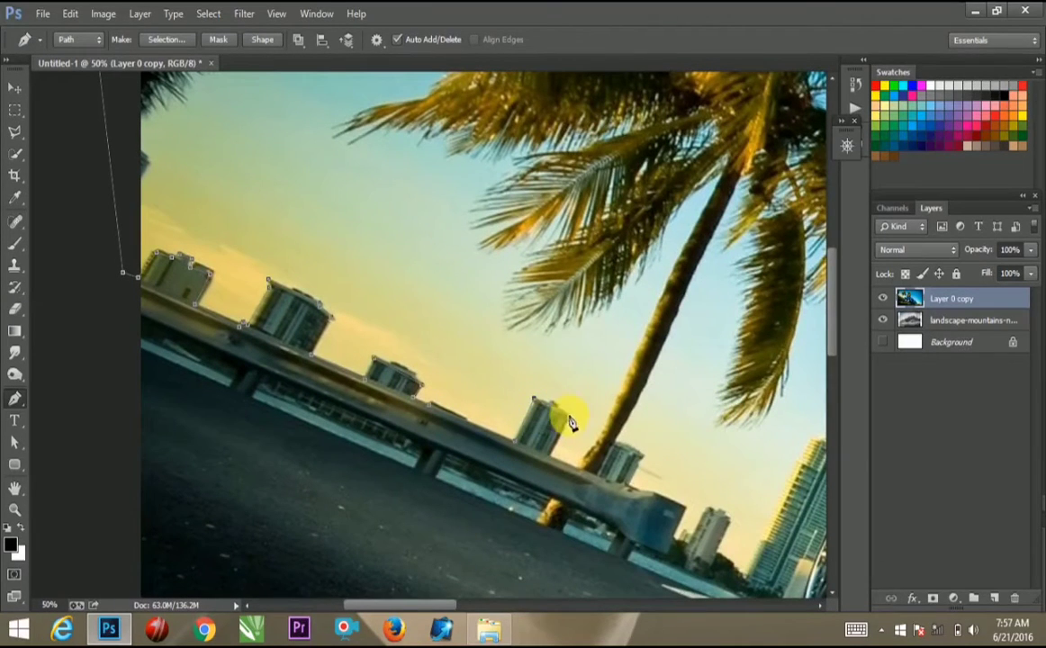
pyautogui.moveTo(675, 511); pyautogui.dragTo(480, 385)
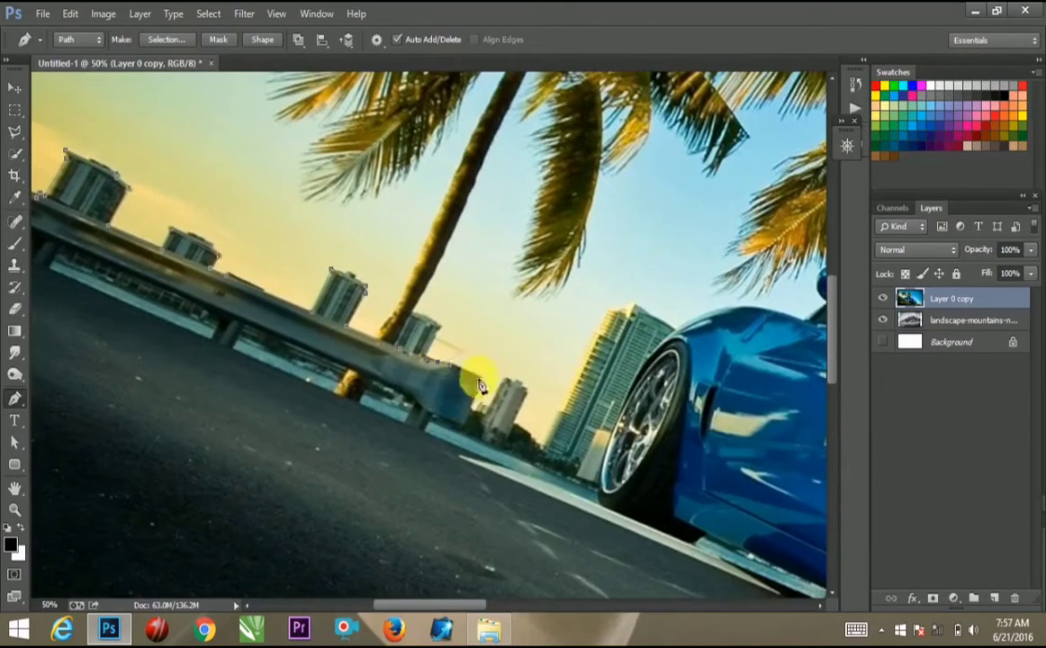
pyautogui.click(505, 384)
# Step: Continue the path with curved points along the car's hood, roofline and headlight
pyautogui.hotkey('ctrl', '+')
pyautogui.moveTo(677, 335)
pyautogui.mouseDown()
pyautogui.moveTo(444, 261)
pyautogui.moveTo(515, 236)
pyautogui.moveTo(586, 234)
pyautogui.mouseUp()
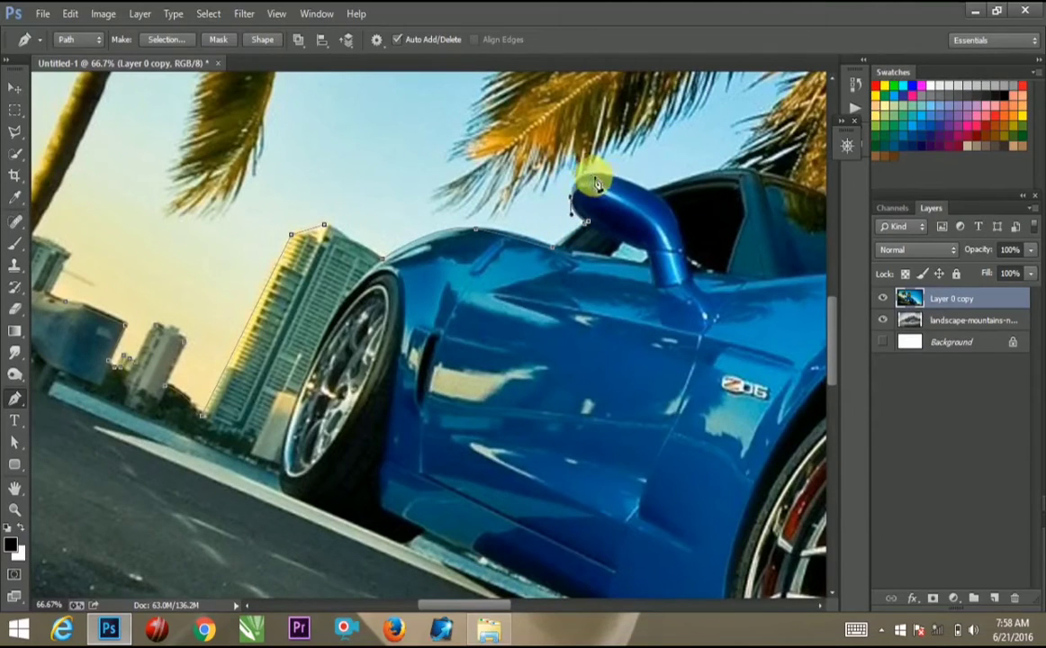
pyautogui.hscroll(1, 659, 207)
pyautogui.hscroll(2, 554, 203)
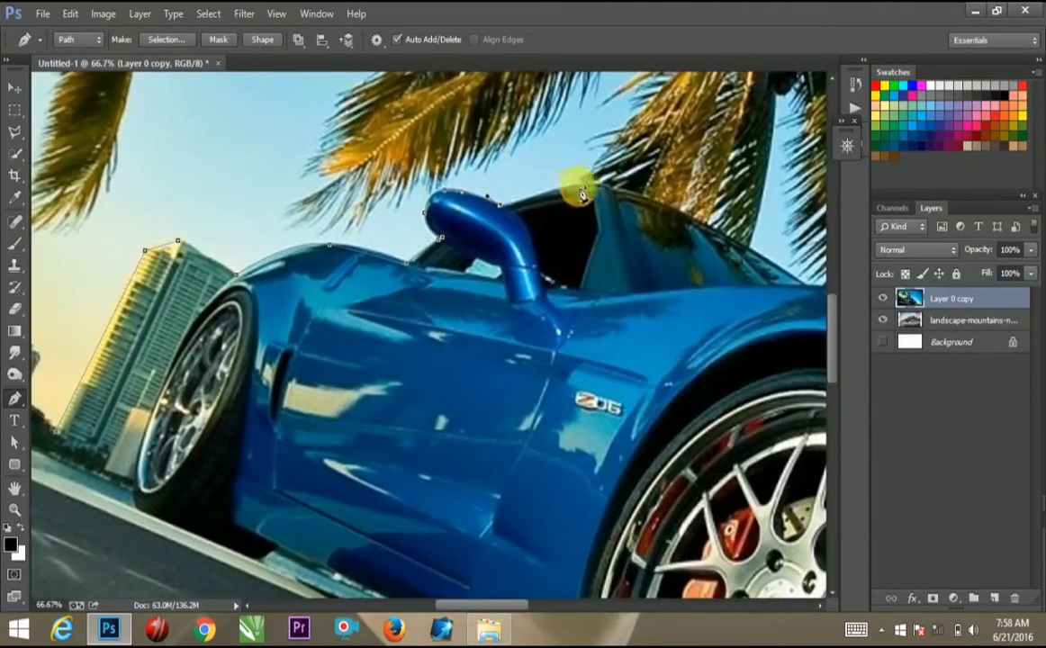
pyautogui.hscroll(3, 551, 177)
pyautogui.hscroll(1, 595, 240)
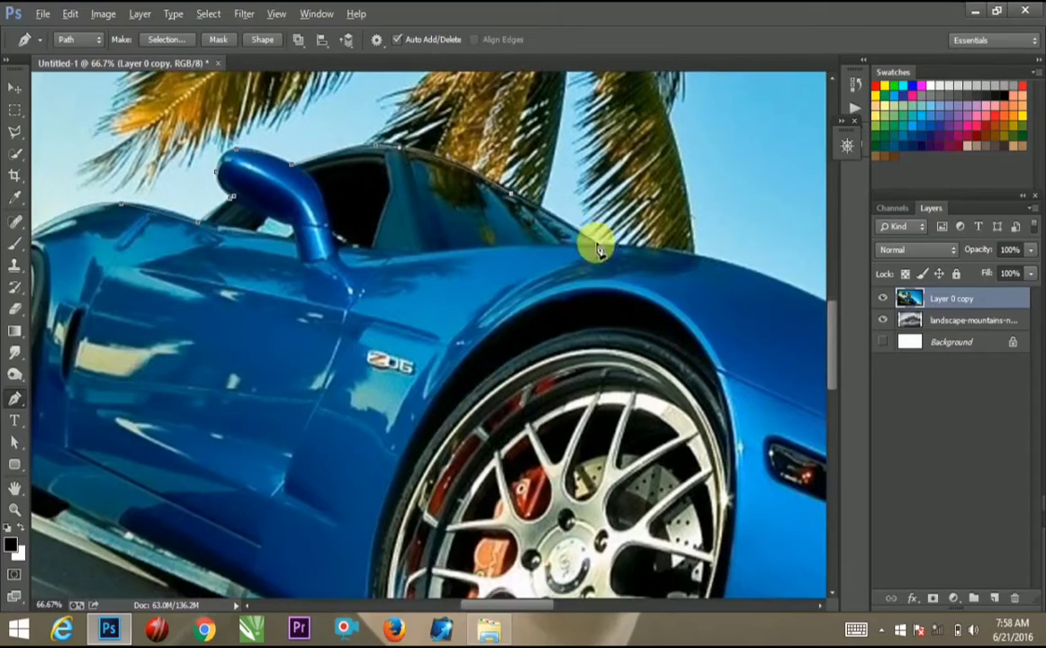
pyautogui.hscroll(4, 605, 257)
pyautogui.click(409, 245)
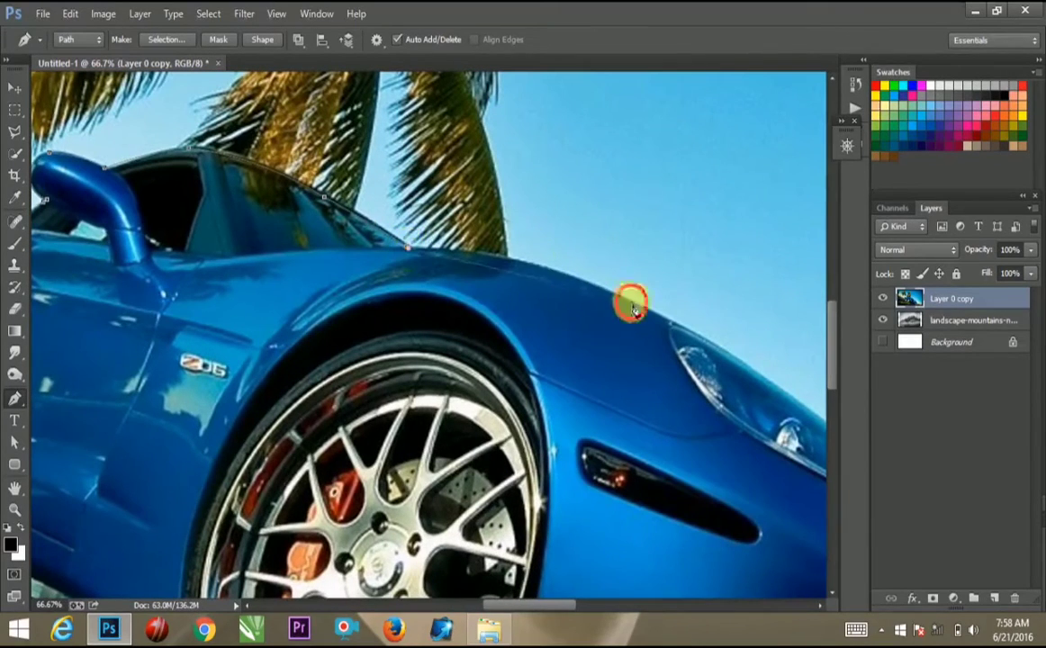
pyautogui.hscroll(5, 497, 268)
pyautogui.scroll(-2, 497, 268)
pyautogui.moveTo(527, 323)
pyautogui.mouseDown()
pyautogui.moveTo(627, 412)
pyautogui.moveTo(576, 364)
pyautogui.mouseUp()
pyautogui.moveTo(523, 321); pyautogui.dragTo(624, 411)
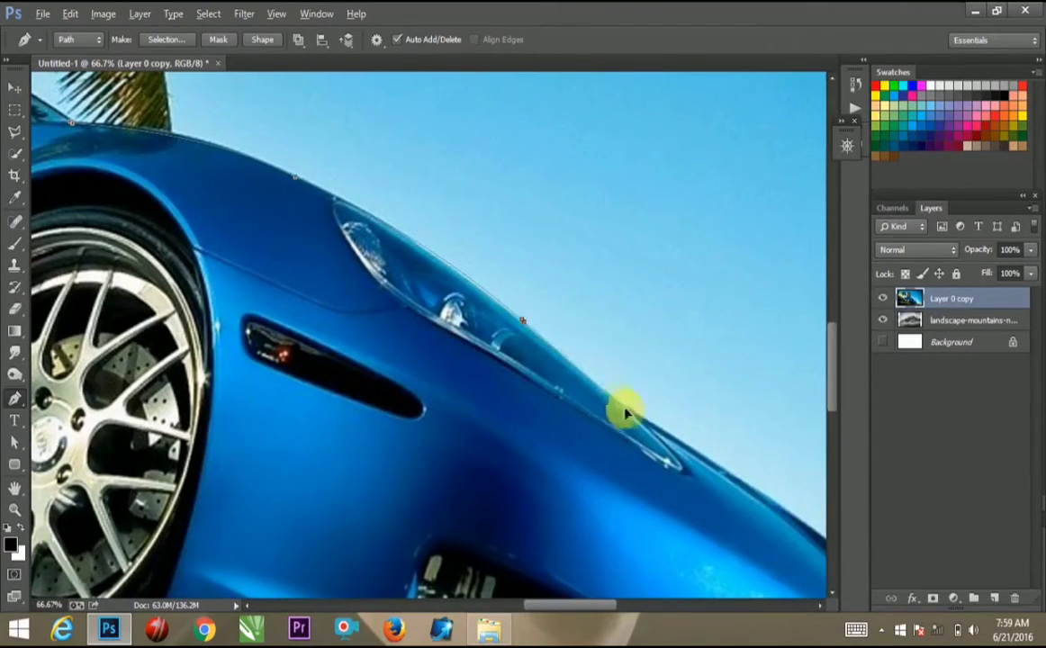
# Step: Finish the path at the front bumper and load it as a selection
pyautogui.hscroll(5, 540, 324)
pyautogui.scroll(-3, 540, 324)
pyautogui.hscroll(5, 468, 293)
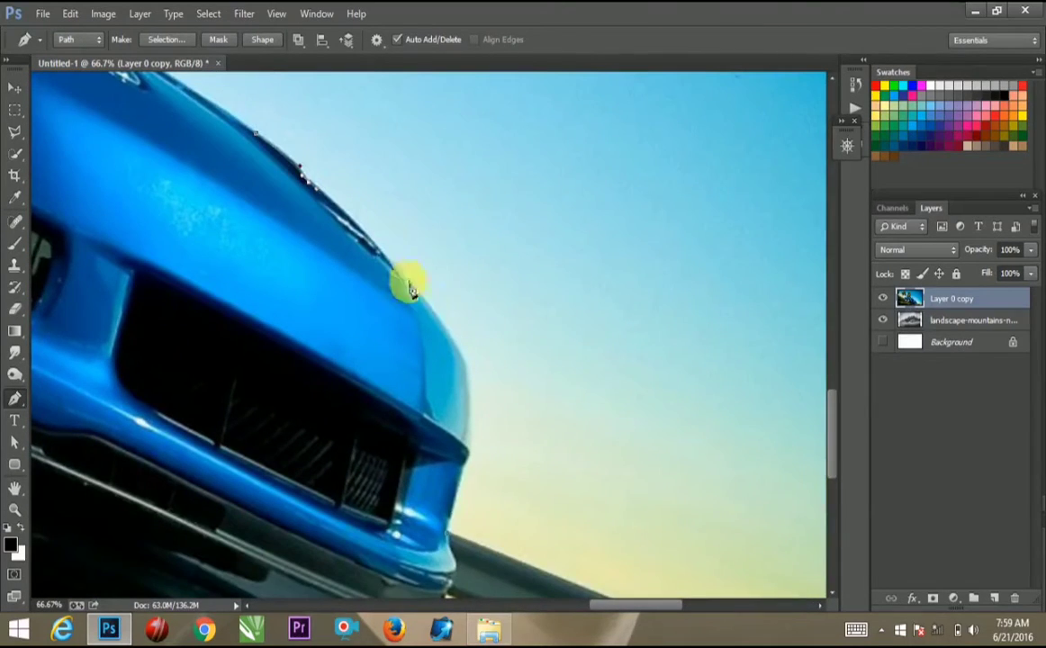
pyautogui.scroll(-3, 441, 351)
pyautogui.moveTo(402, 317); pyautogui.dragTo(398, 390)
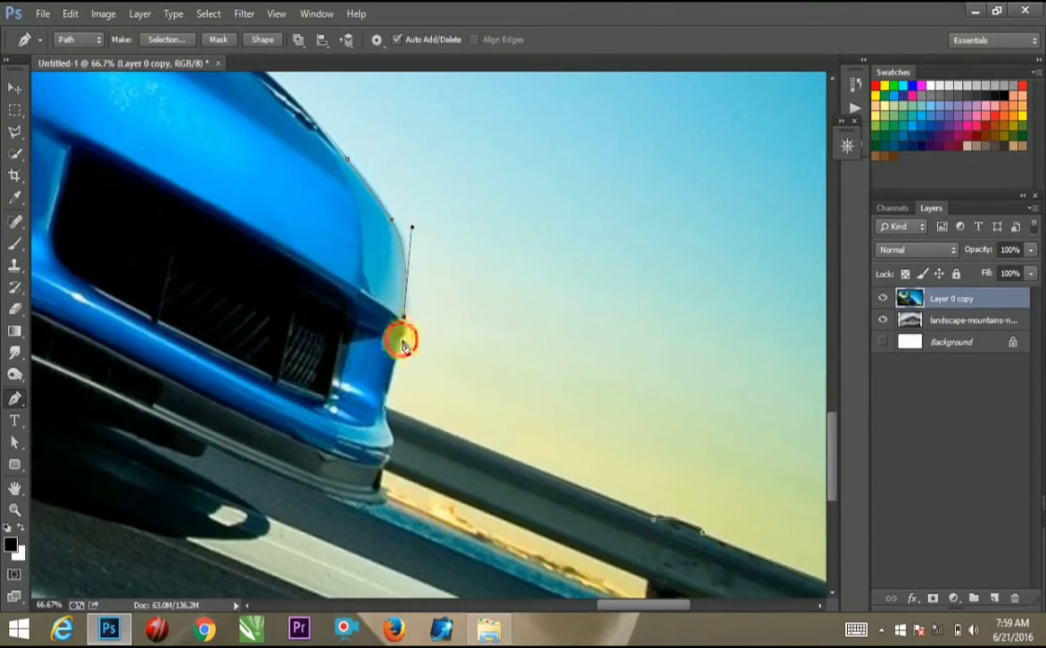
pyautogui.scroll(-3, 401, 306)
pyautogui.hscroll(4, 414, 270)
pyautogui.scroll(-3, 414, 270)
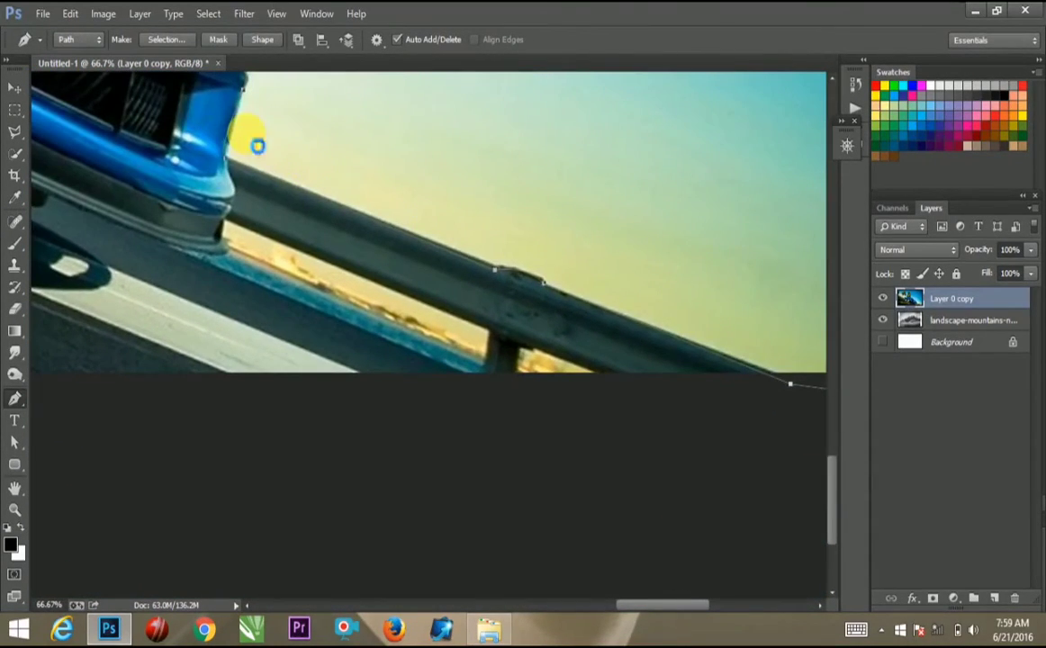
pyautogui.hotkey('ctrl', 'Return')
pyautogui.hotkey('ctrl', '0')
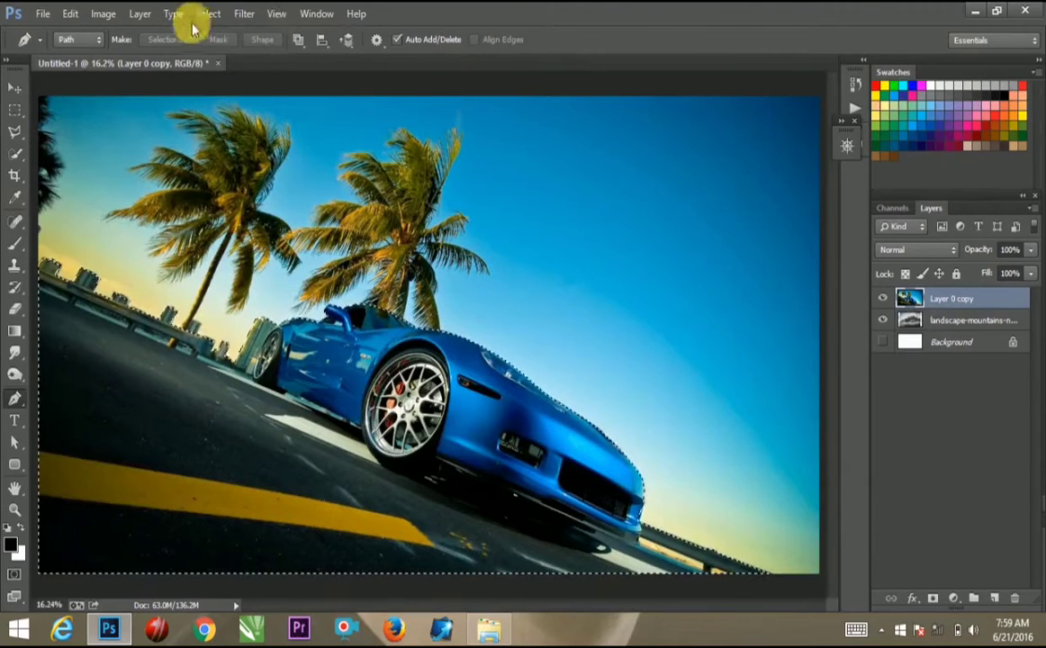
# Step: Feather the selection by 1 pixel and copy it to a new layer
pyautogui.click(208, 13)
pyautogui.moveTo(266, 215)
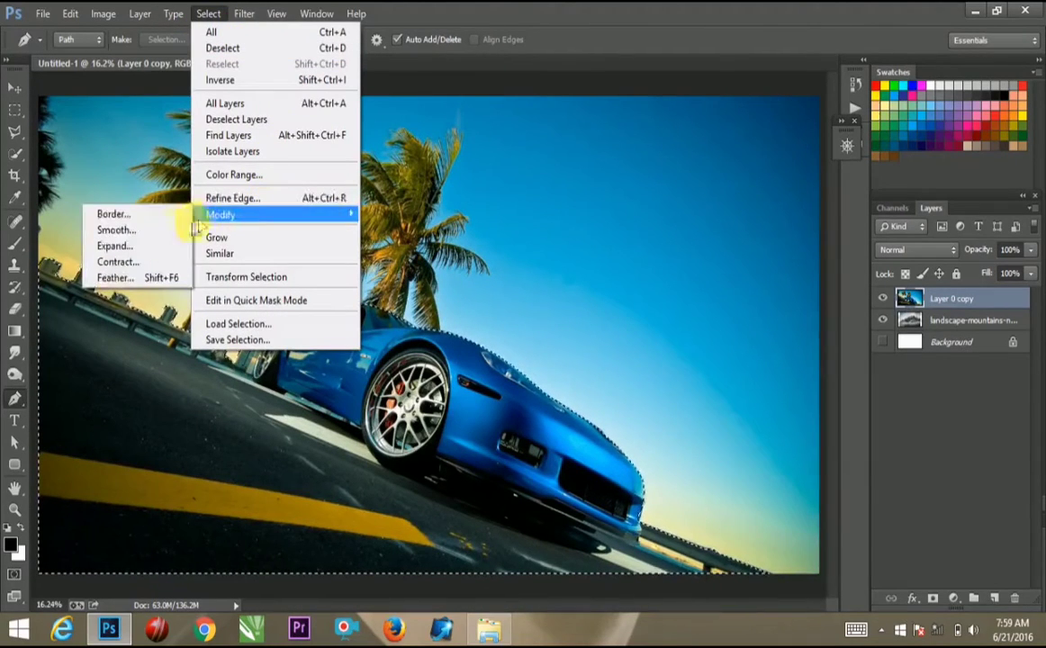
pyautogui.click(160, 279)
pyautogui.write('1')
pyautogui.click(598, 214)
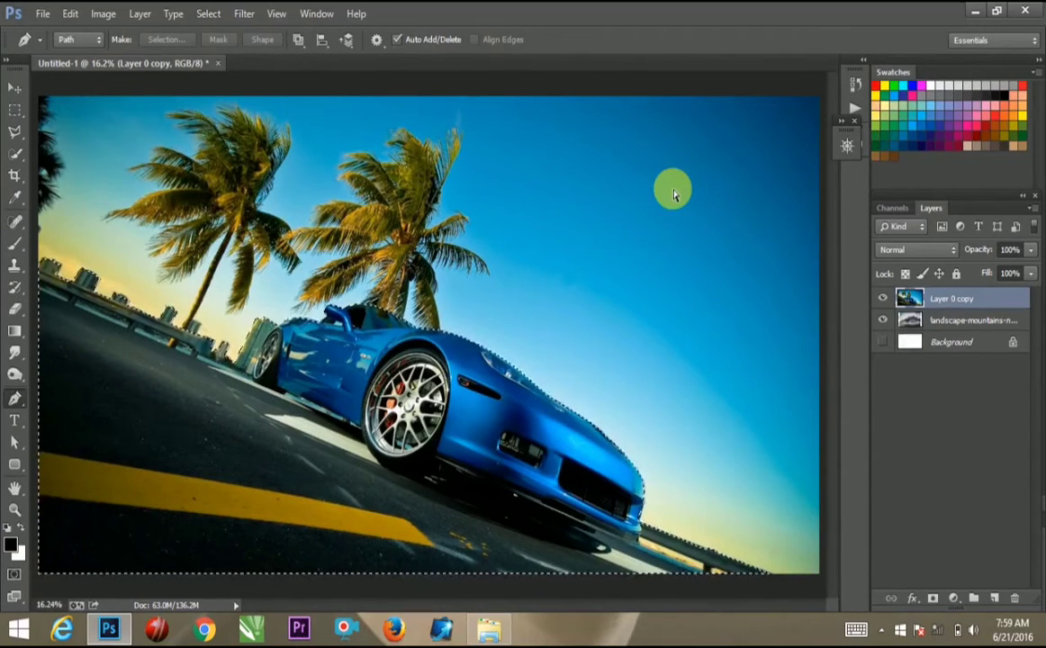
pyautogui.hotkey('ctrl', 'j')
# Step: Hide the original car photo layer and start transforming the mountain landscape layer
pyautogui.click(883, 320)
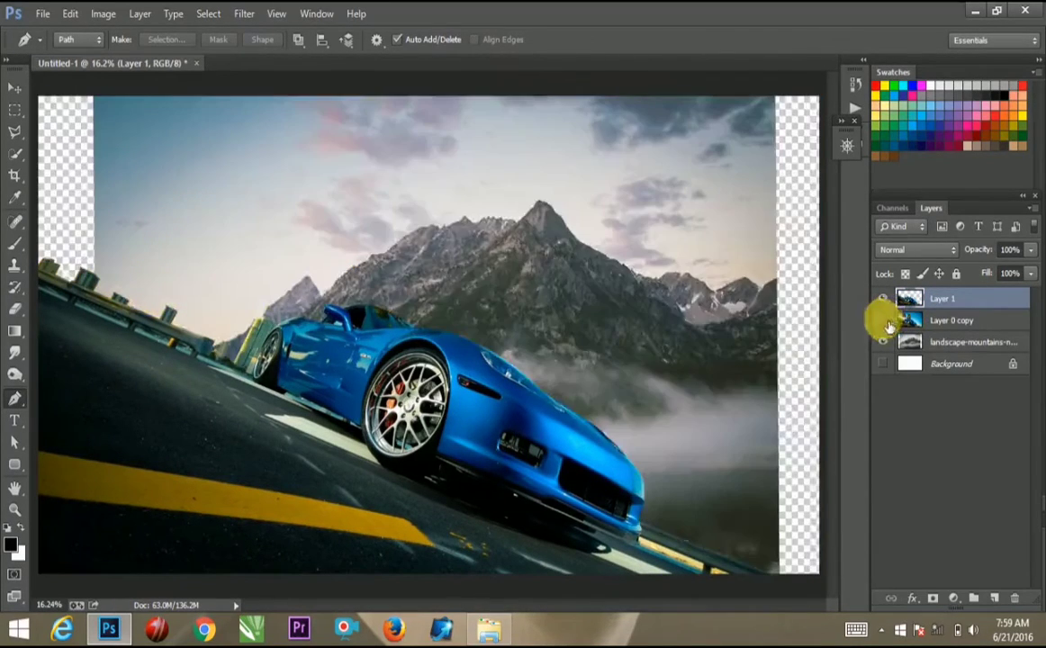
pyautogui.click(15, 89)
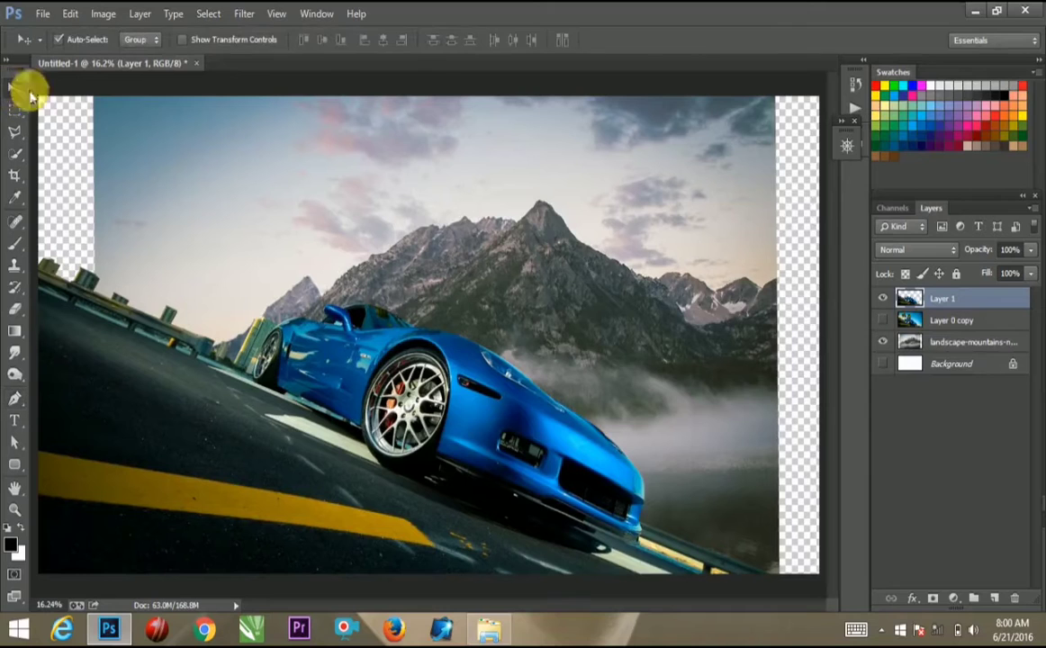
pyautogui.click(936, 342)
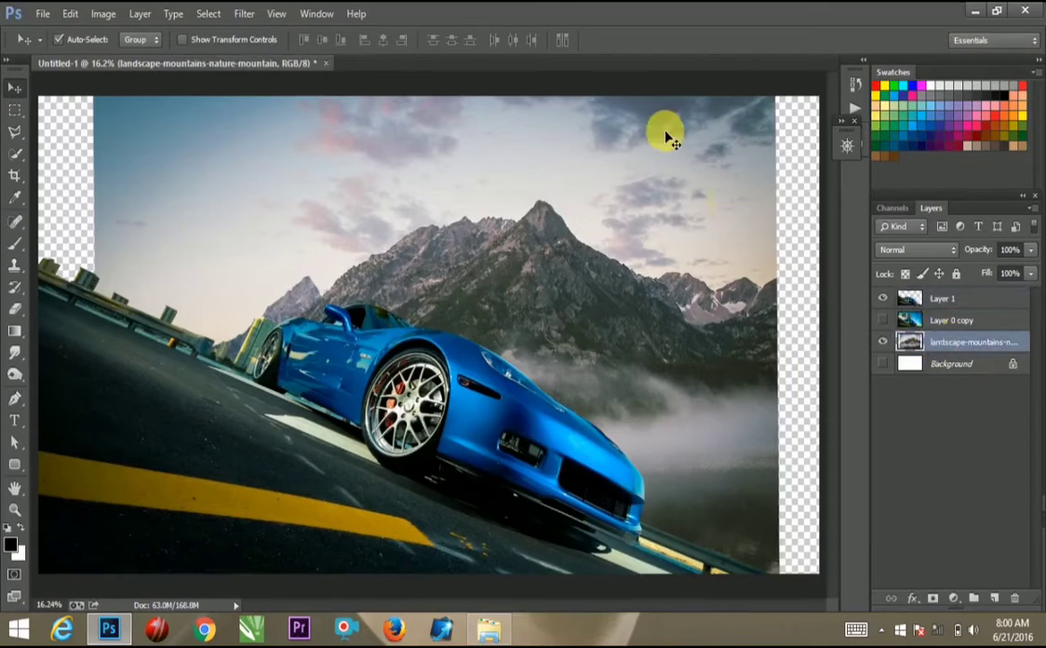
pyautogui.hotkey('ctrl', 't')
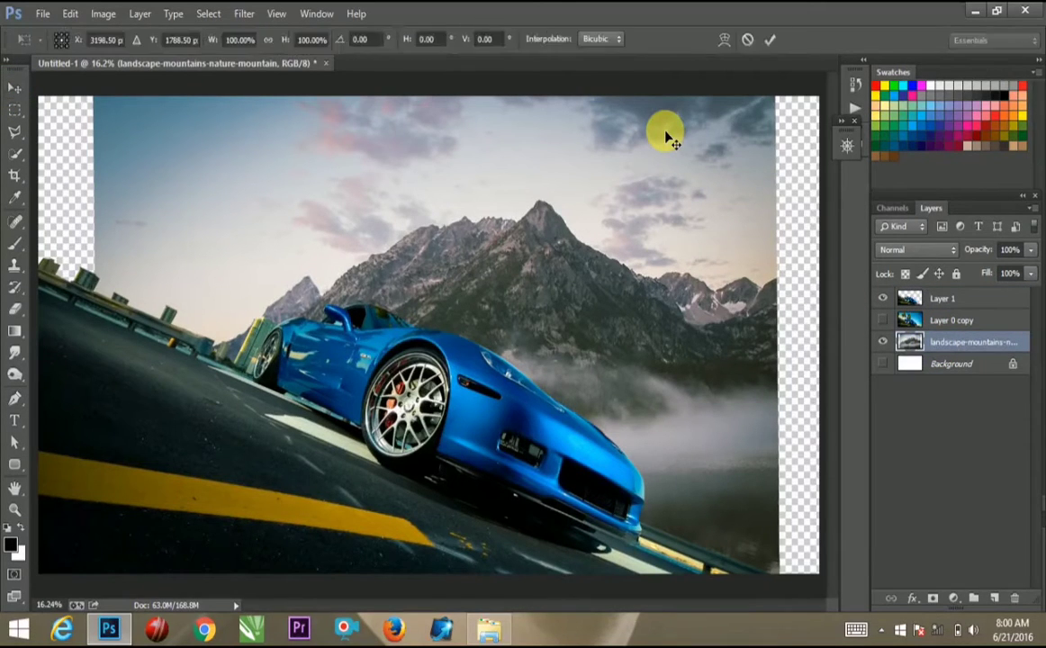
# Step: Rotate the mountains about 14.5°, scale to roughly 136%, position them behind the car, and commit
pyautogui.hotkey('ctrl', '-')
pyautogui.moveTo(715, 135)
pyautogui.mouseDown()
pyautogui.moveTo(770, 211)
pyautogui.moveTo(745, 227)
pyautogui.moveTo(786, 192)
pyautogui.moveTo(731, 225)
pyautogui.moveTo(715, 209)
pyautogui.mouseUp()
pyautogui.moveTo(776, 176); pyautogui.dragTo(825, 155)
pyautogui.moveTo(706, 232)
pyautogui.mouseDown()
pyautogui.moveTo(673, 235)
pyautogui.moveTo(720, 233)
pyautogui.mouseUp()
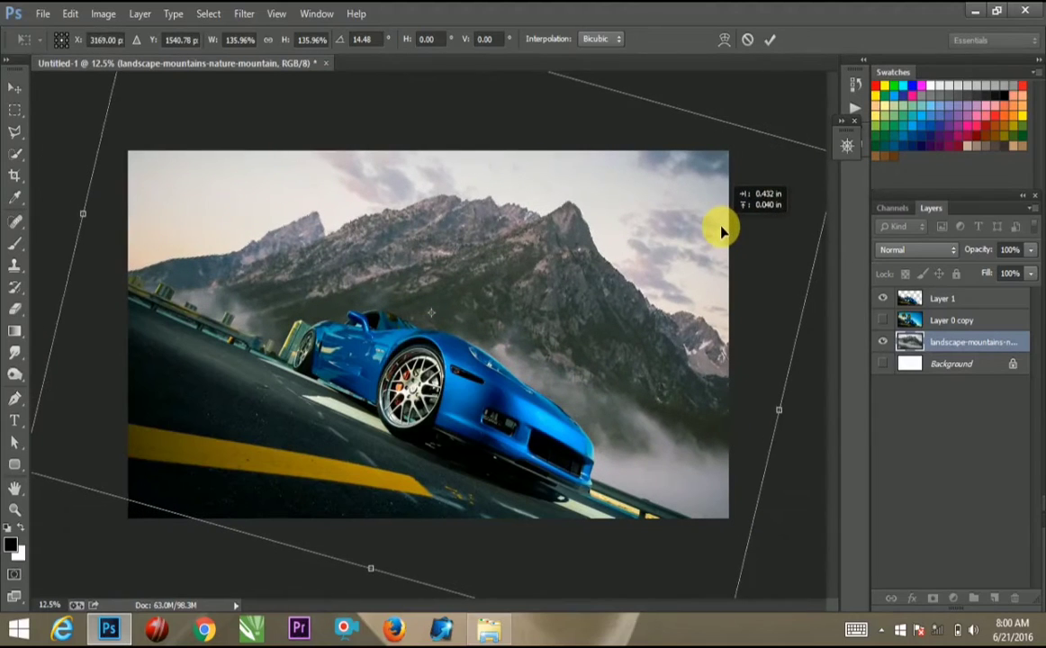
pyautogui.moveTo(721, 233); pyautogui.dragTo(715, 242)
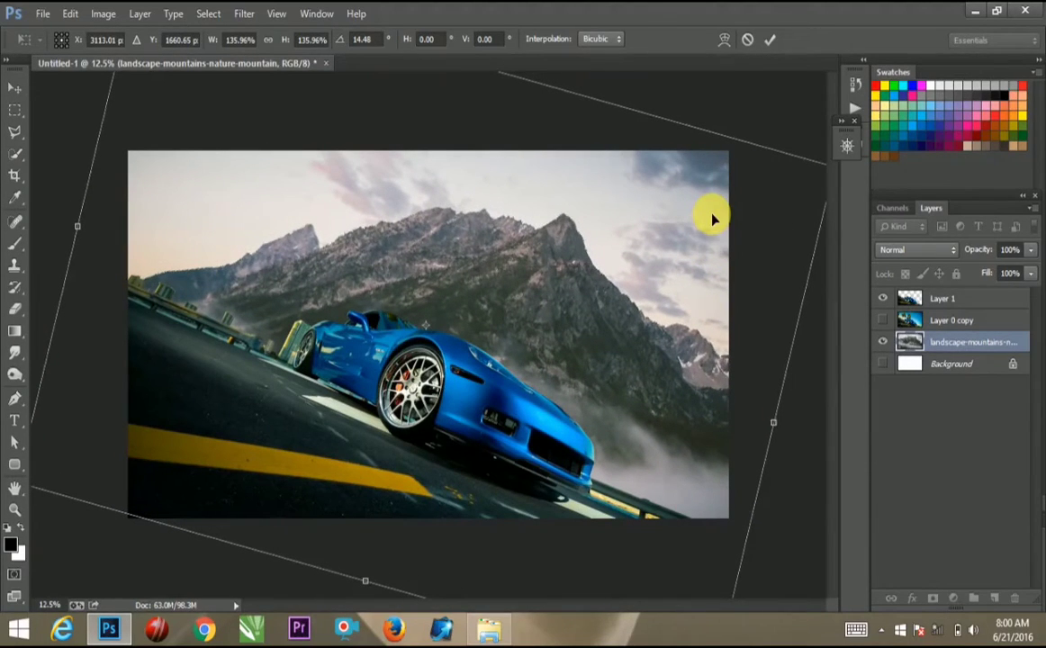
pyautogui.doubleClick(546, 225)
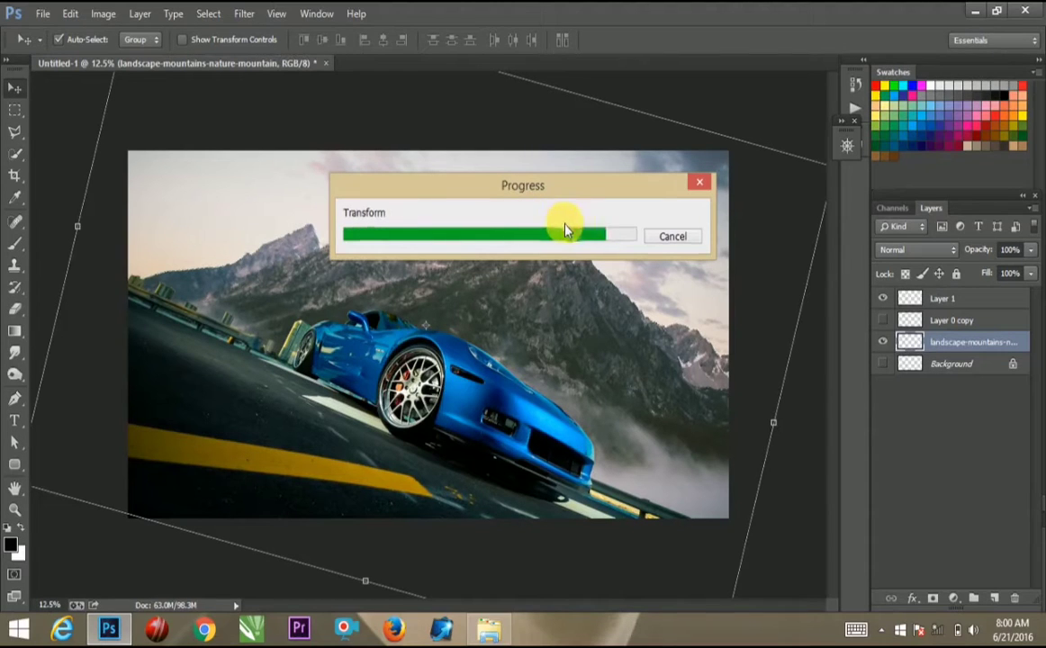
# Step: Duplicate the cut-out car layer and hide the original
pyautogui.click(943, 303)
pyautogui.hotkey('ctrl', 'j')
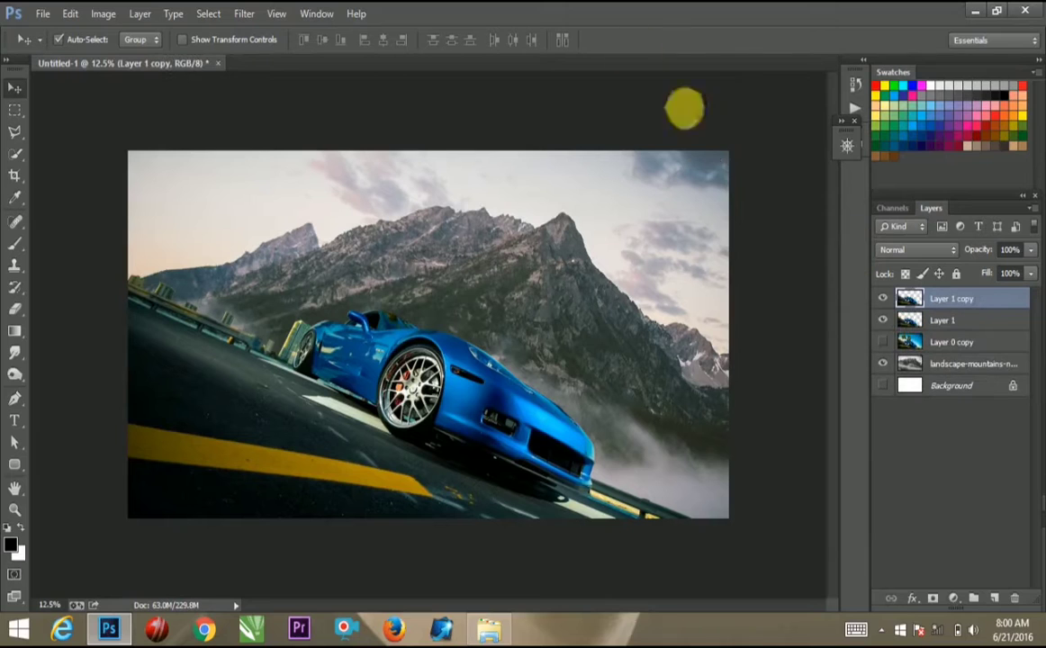
pyautogui.click(882, 320)
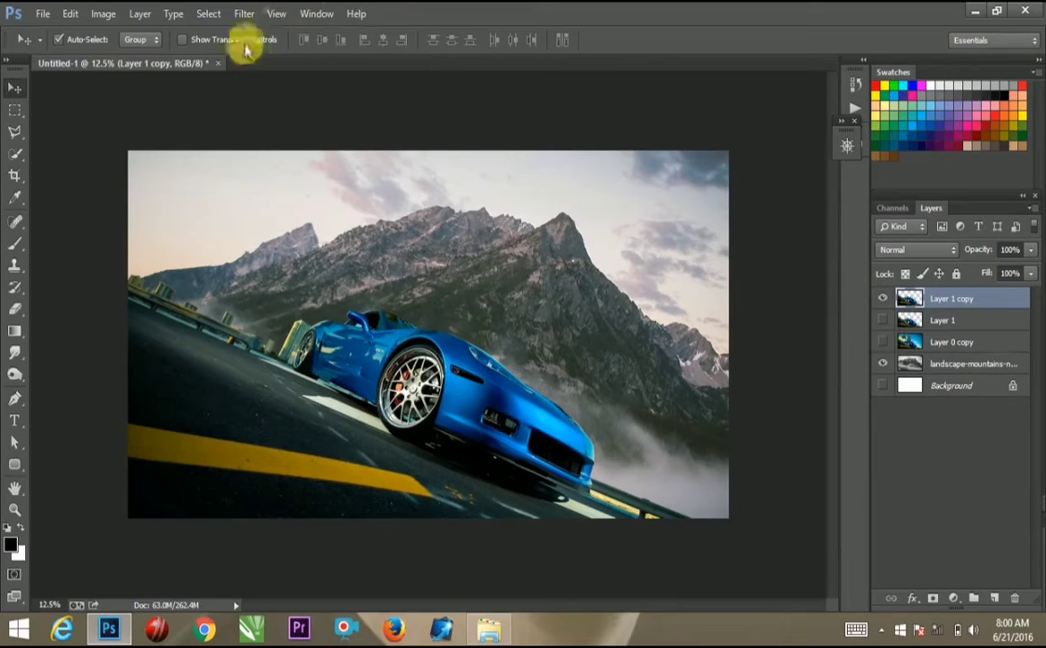
# Step: In Camera Raw, lower vibrance to −36 and saturation to −15 and cool the temperature
pyautogui.click(244, 13)
pyautogui.click(266, 112)
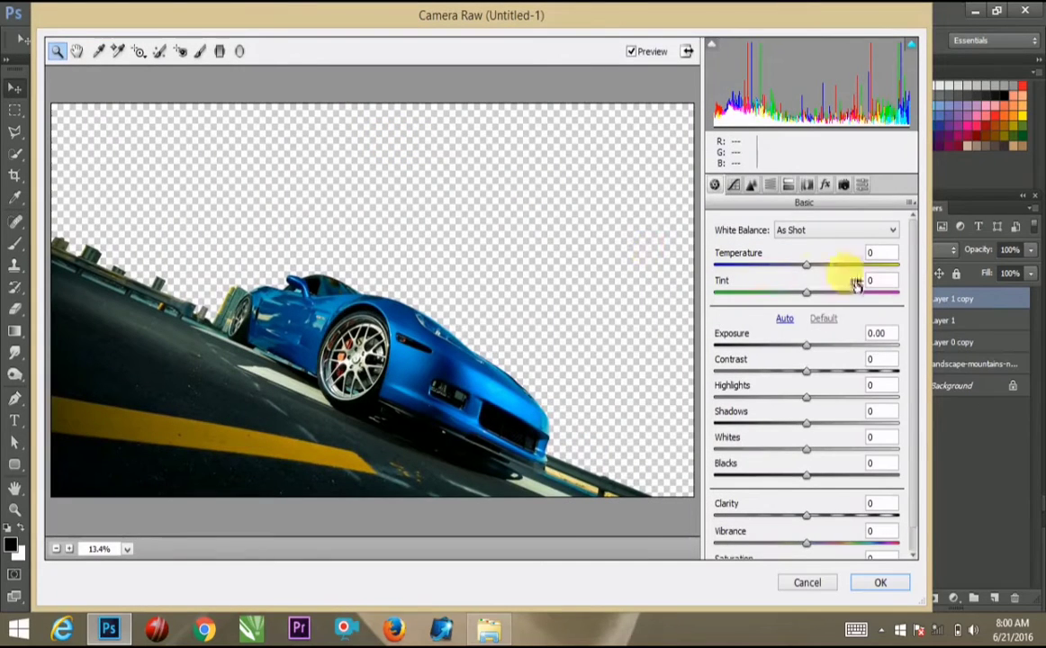
pyautogui.scroll(-1, 891, 360)
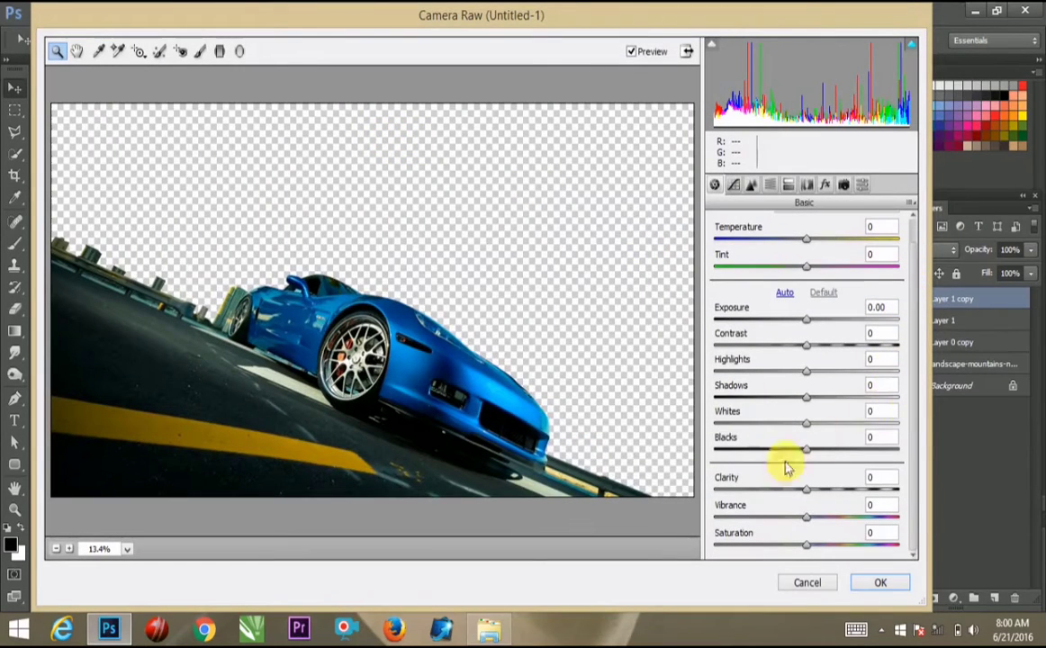
pyautogui.moveTo(788, 526); pyautogui.dragTo(774, 520)
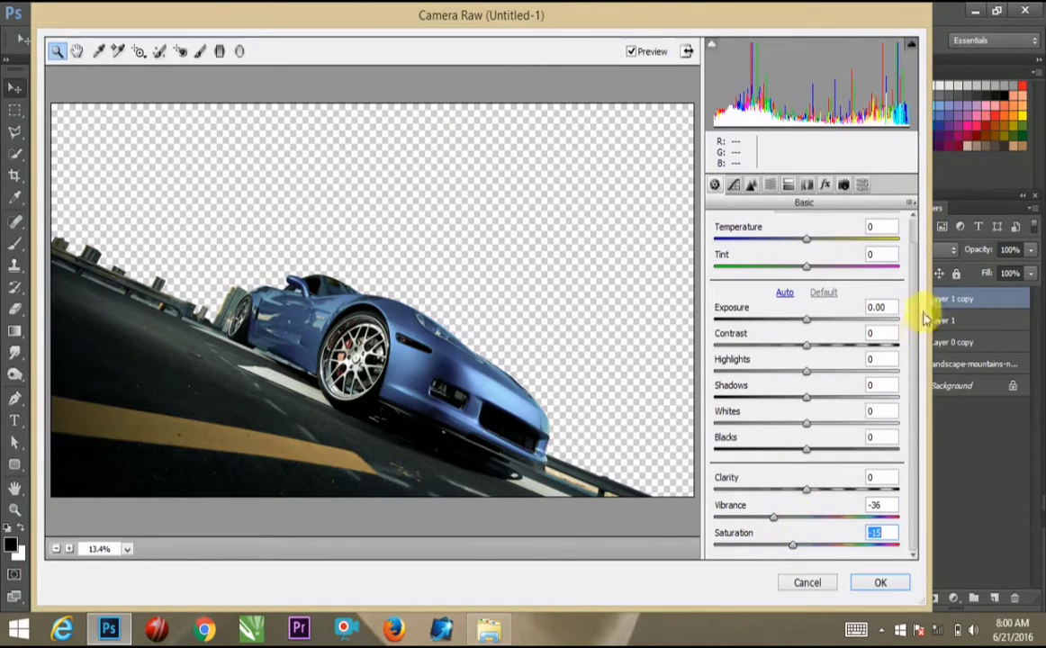
pyautogui.scroll(1, 914, 306)
pyautogui.moveTo(804, 266)
pyautogui.mouseDown()
pyautogui.moveTo(794, 292)
pyautogui.moveTo(821, 300)
pyautogui.moveTo(811, 305)
pyautogui.mouseUp()
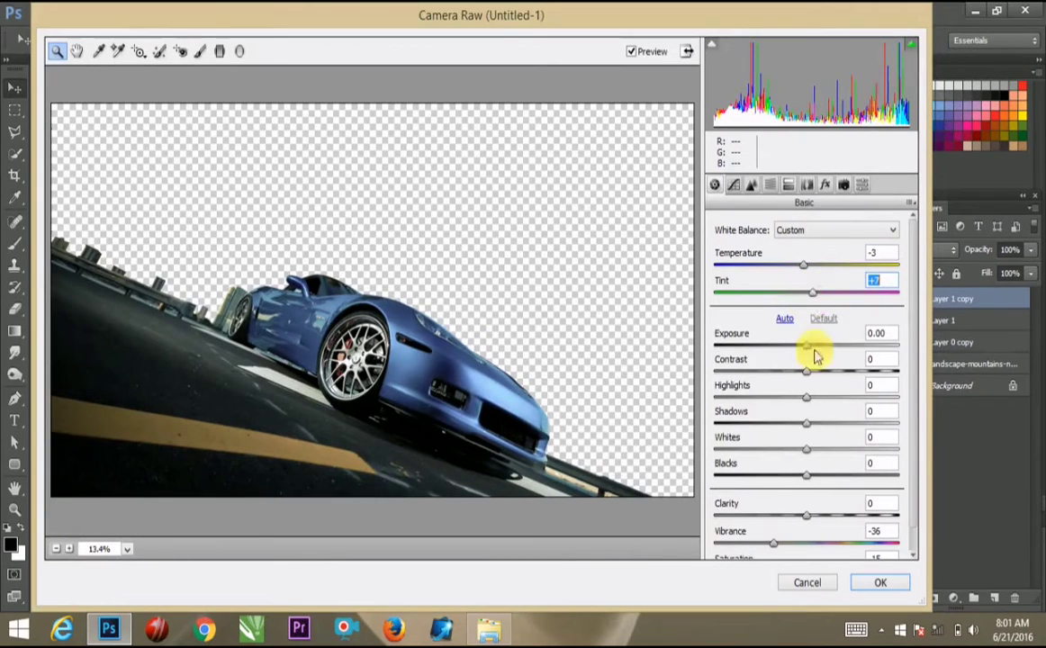
pyautogui.click(869, 582)
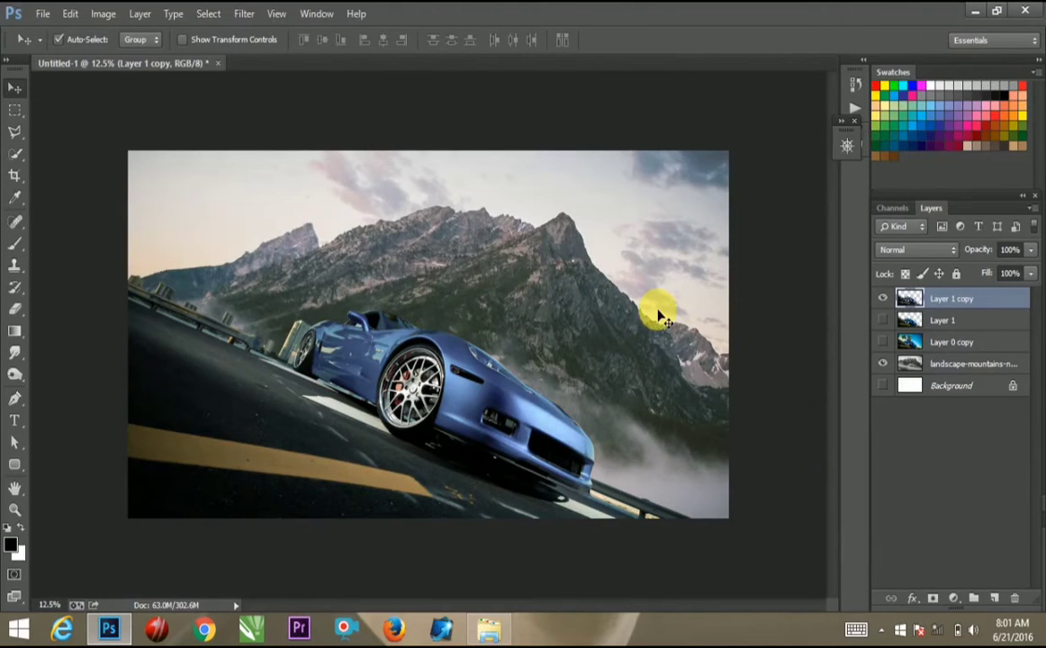
# Step: With the Blur tool at 41% strength, soften the car's windshield edge
pyautogui.hotkey('ctrl', '0')
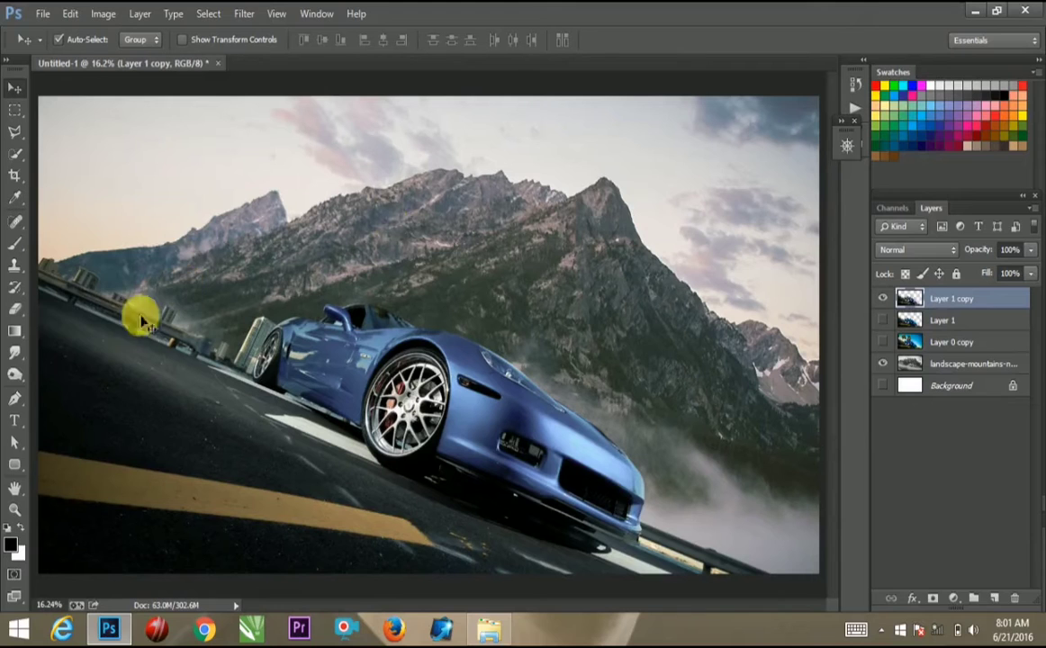
pyautogui.click(14, 357)
pyautogui.click(42, 351)
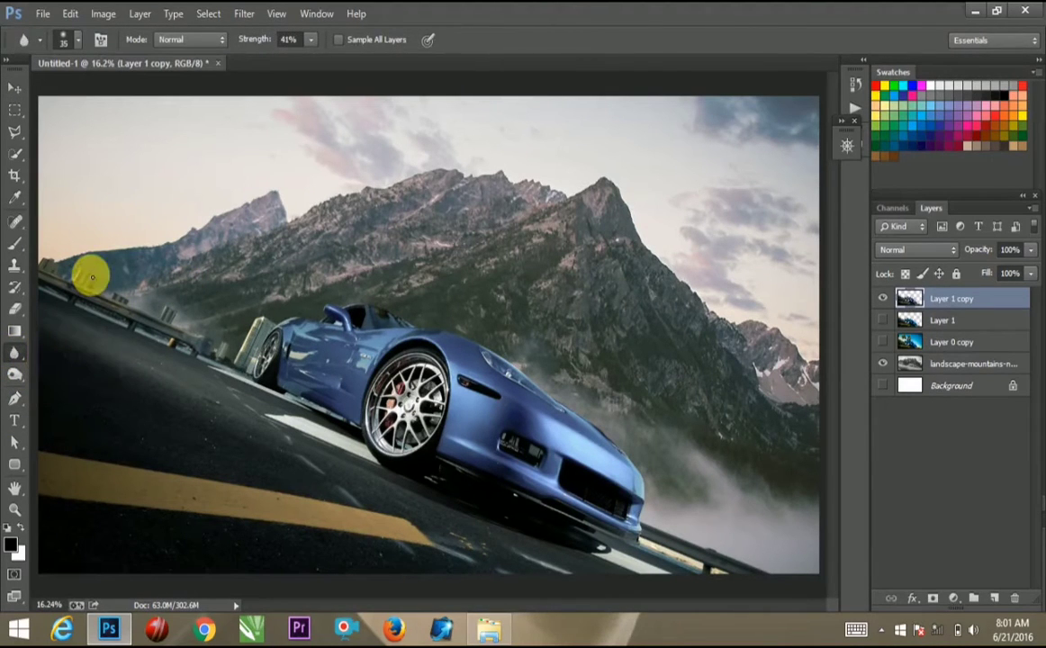
pyautogui.hotkey('ctrl', '+')
pyautogui.hotkey('ctrl', '+')
pyautogui.hotkey('ctrl', '+')
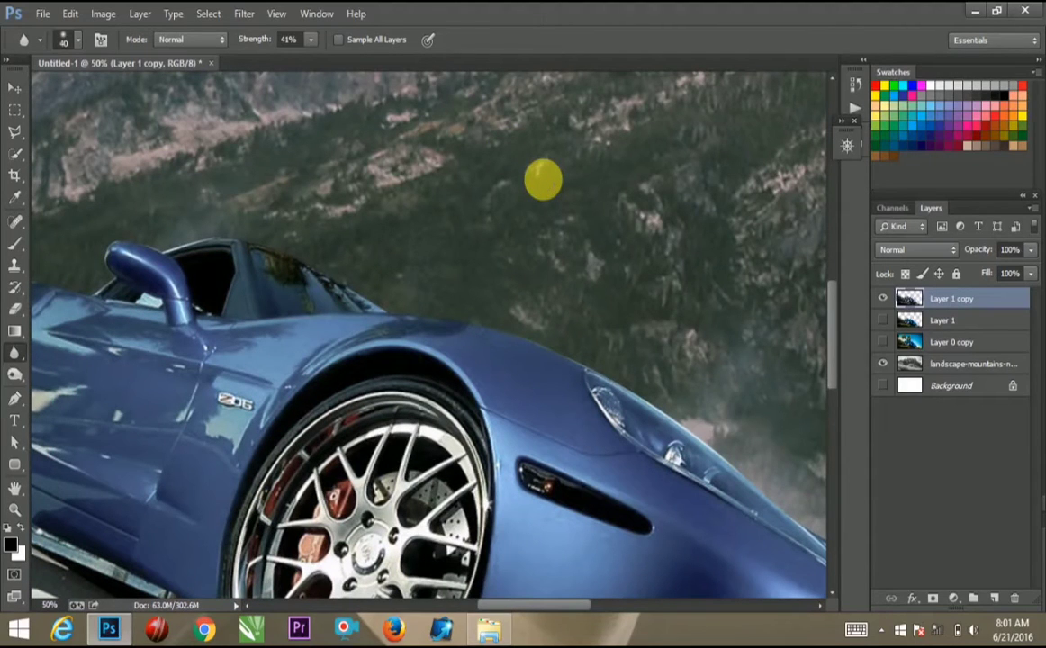
pyautogui.moveTo(260, 257)
pyautogui.mouseDown()
pyautogui.moveTo(290, 252)
pyautogui.moveTo(347, 286)
pyautogui.mouseUp()
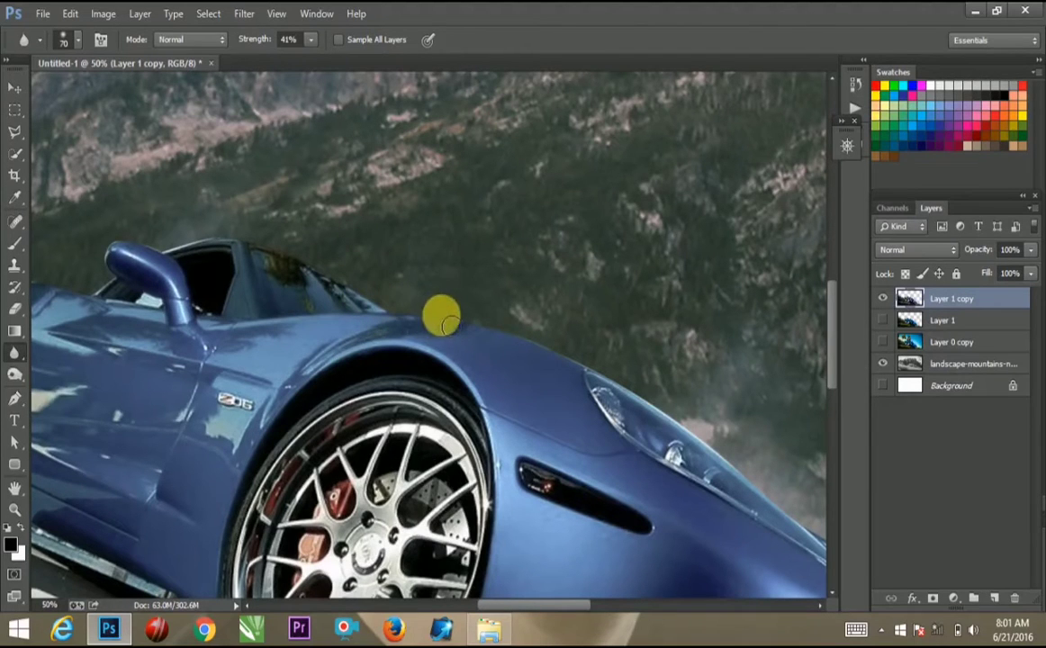
# Step: Blur the hard cut-out edges of the rooftop buildings
pyautogui.hscroll(-5, 358, 252)
pyautogui.hscroll(-5, 503, 227)
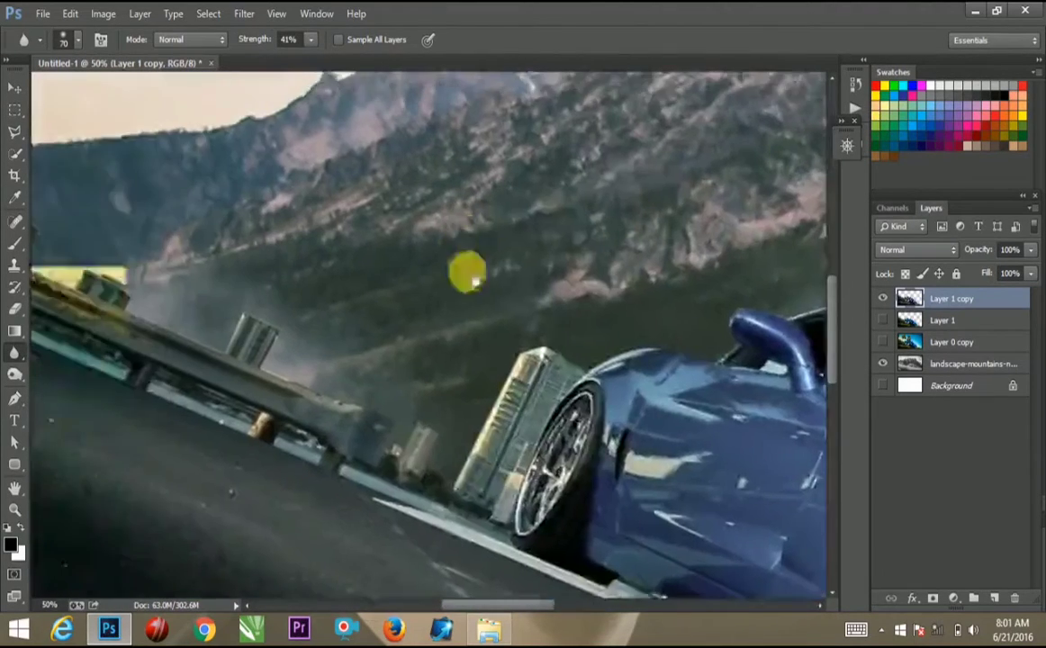
pyautogui.hscroll(-5, 464, 271)
pyautogui.hscroll(-3, 508, 297)
pyautogui.scroll(2, 405, 270)
pyautogui.hscroll(-3, 334, 241)
pyautogui.scroll(2, 297, 270)
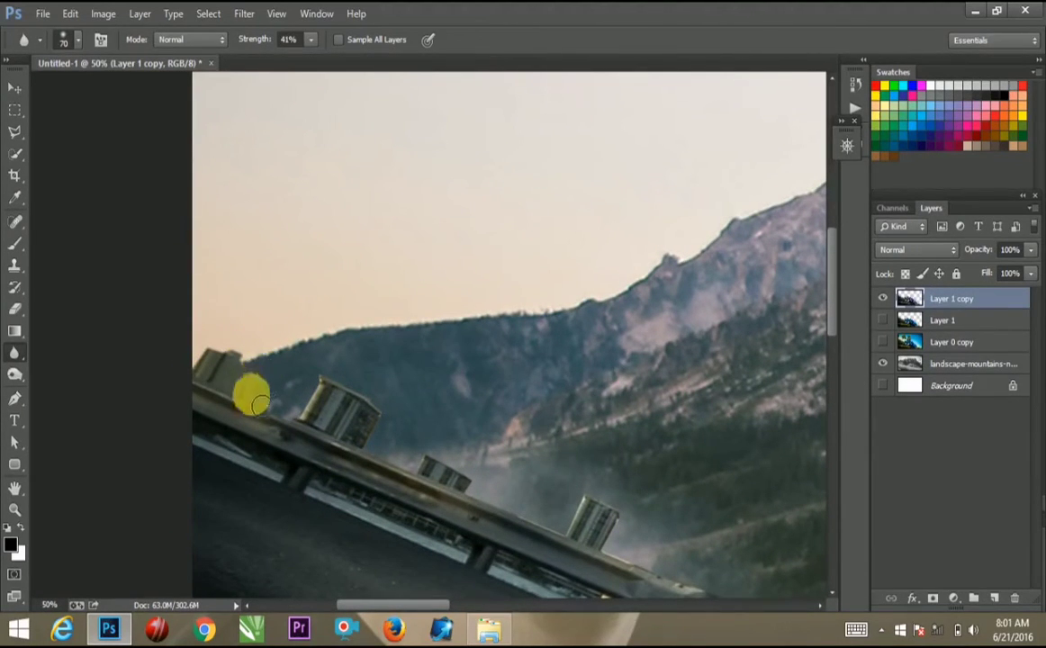
pyautogui.moveTo(259, 393)
pyautogui.mouseDown()
pyautogui.moveTo(298, 374)
pyautogui.moveTo(287, 408)
pyautogui.moveTo(321, 385)
pyautogui.moveTo(317, 401)
pyautogui.moveTo(303, 397)
pyautogui.moveTo(325, 369)
pyautogui.moveTo(394, 418)
pyautogui.moveTo(355, 449)
pyautogui.mouseUp()
pyautogui.moveTo(414, 414); pyautogui.dragTo(342, 328)
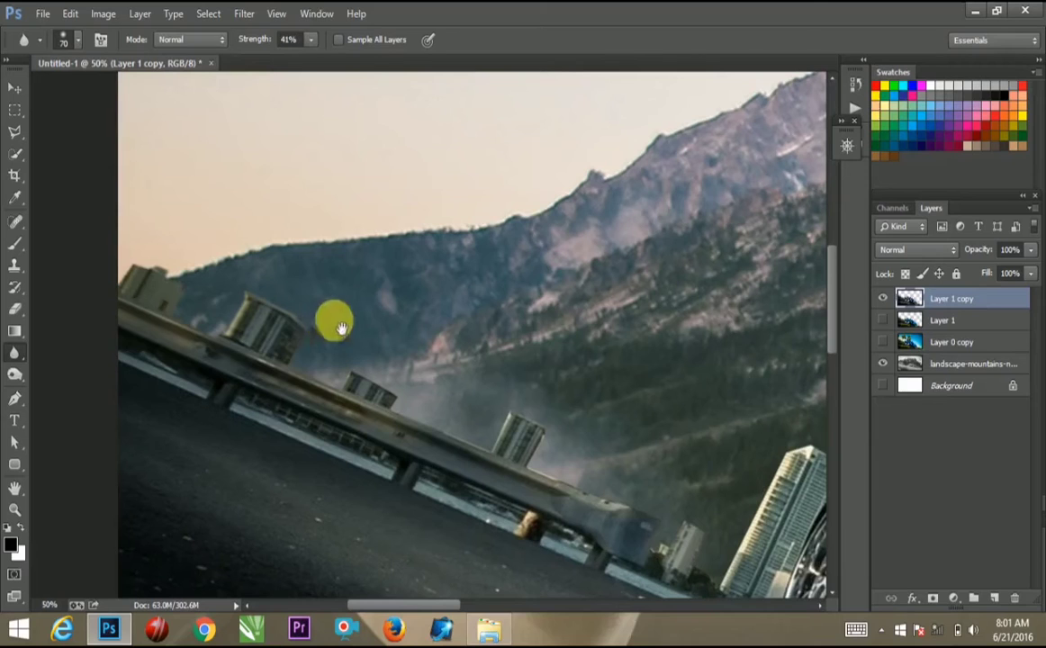
pyautogui.moveTo(289, 356)
pyautogui.mouseDown()
pyautogui.moveTo(337, 387)
pyautogui.moveTo(364, 376)
pyautogui.moveTo(393, 402)
pyautogui.moveTo(249, 217)
pyautogui.moveTo(243, 279)
pyautogui.moveTo(221, 228)
pyautogui.moveTo(272, 263)
pyautogui.moveTo(347, 260)
pyautogui.moveTo(393, 306)
pyautogui.moveTo(427, 275)
pyautogui.moveTo(374, 245)
pyautogui.moveTo(318, 240)
pyautogui.moveTo(311, 257)
pyautogui.moveTo(366, 295)
pyautogui.moveTo(420, 300)
pyautogui.moveTo(444, 343)
pyautogui.moveTo(491, 224)
pyautogui.moveTo(525, 216)
pyautogui.mouseUp()
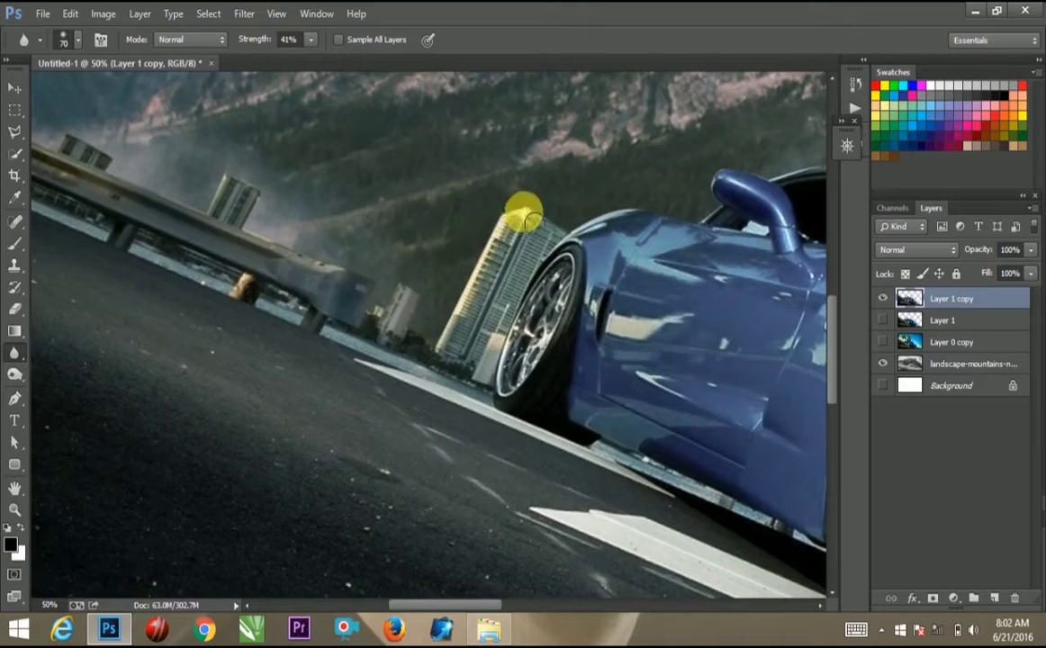
# Step: Raise blur strength to 74% and soften the car body, guardrail and front bumper edges
pyautogui.click(311, 40)
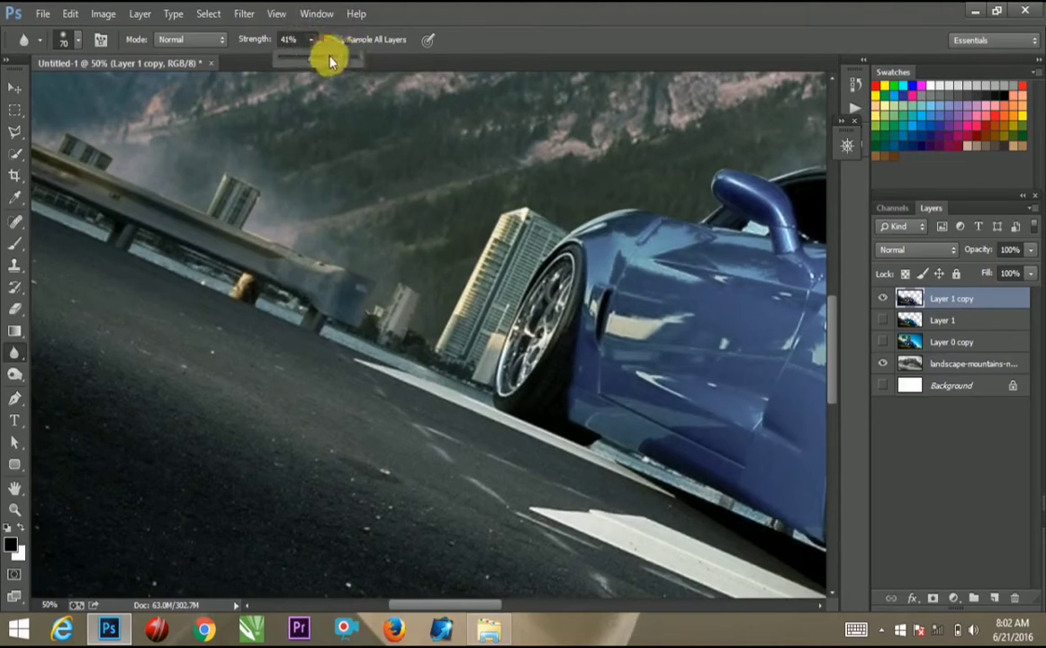
pyautogui.moveTo(467, 221)
pyautogui.mouseDown()
pyautogui.moveTo(474, 257)
pyautogui.moveTo(506, 217)
pyautogui.moveTo(584, 221)
pyautogui.moveTo(603, 196)
pyautogui.moveTo(303, 104)
pyautogui.mouseUp()
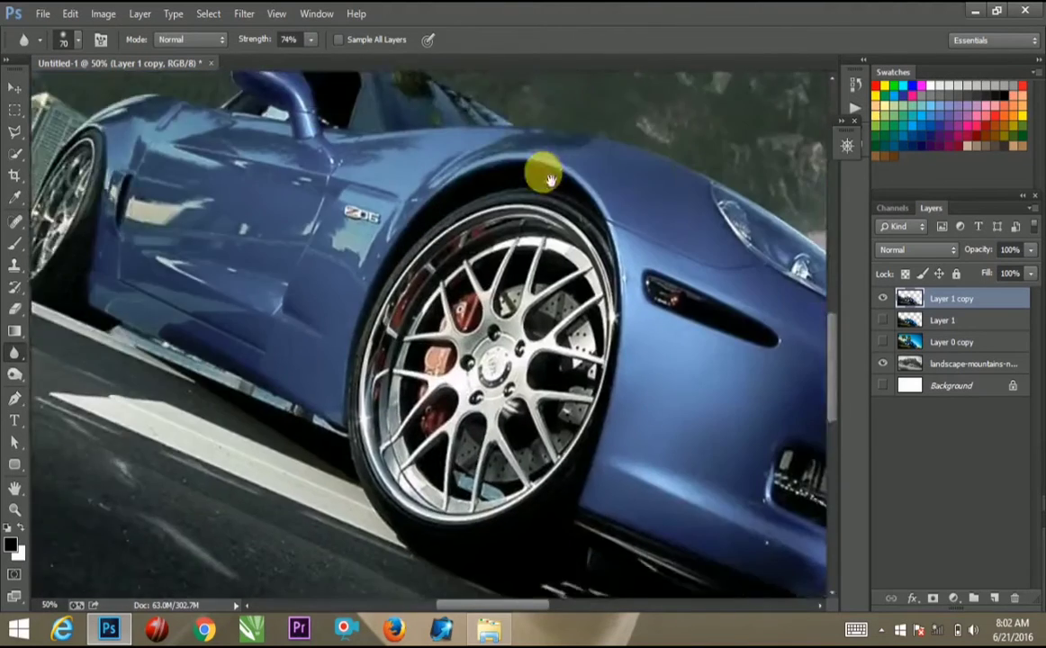
pyautogui.moveTo(544, 171); pyautogui.dragTo(432, 133)
pyautogui.moveTo(559, 204); pyautogui.dragTo(510, 134)
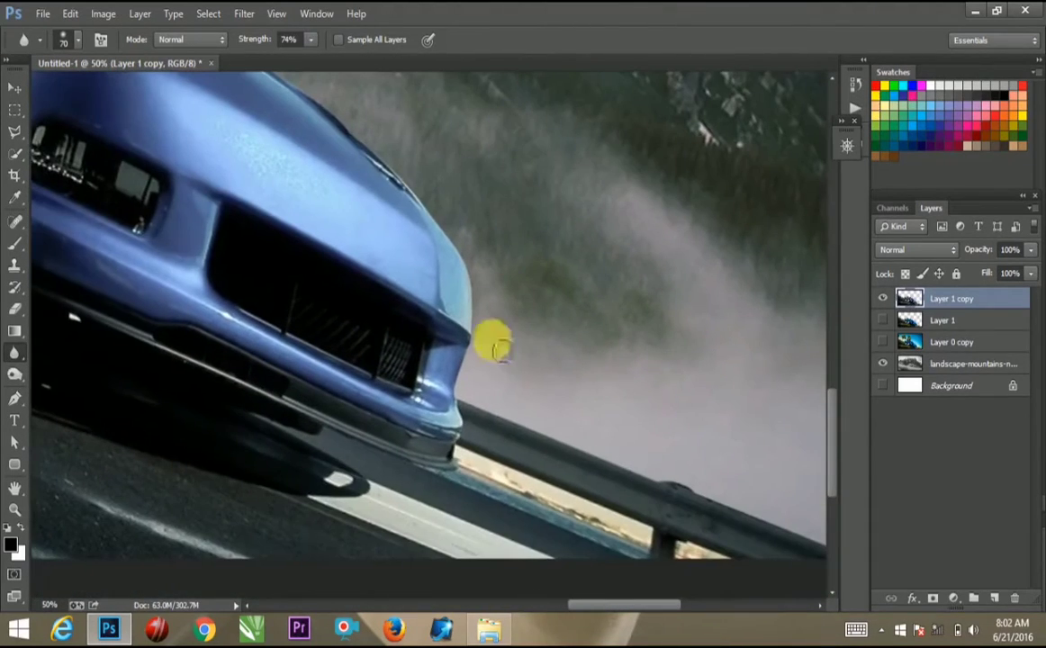
pyautogui.moveTo(520, 430); pyautogui.dragTo(539, 402)
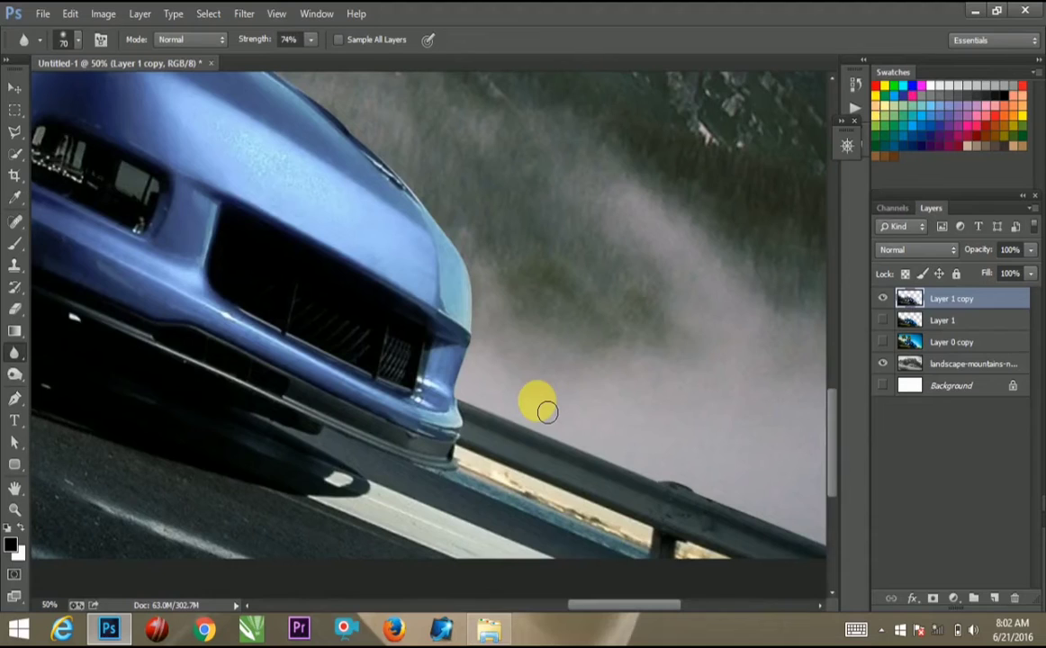
pyautogui.scroll(-3, 538, 406)
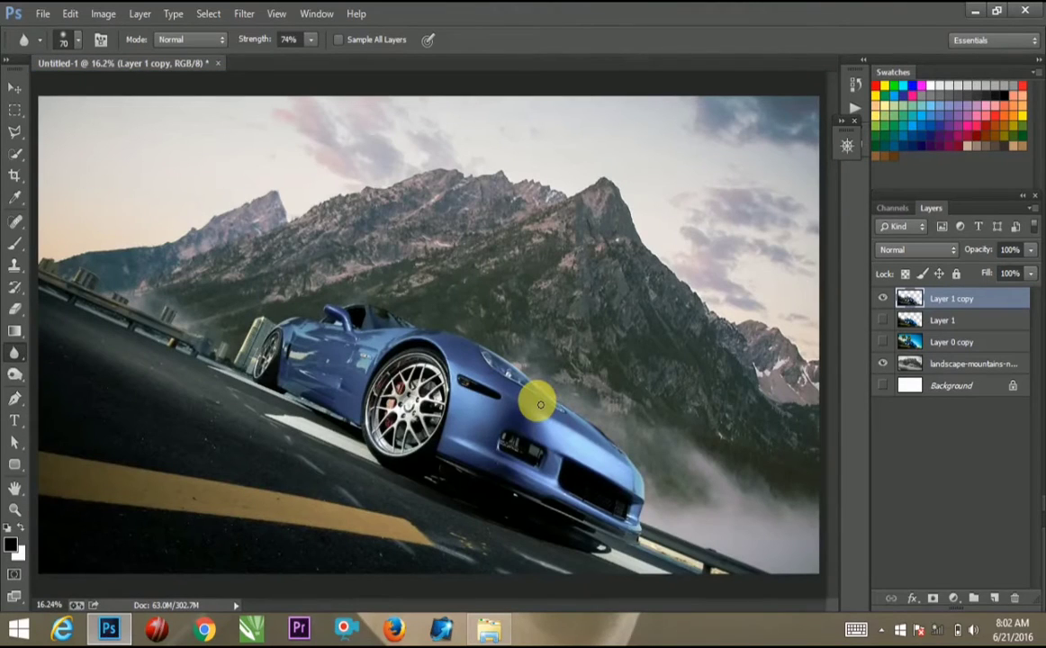
# Step: Apply a 3-pixel Defringe to the car layer via Layer > Matting, then select the Move tool
pyautogui.click(143, 14)
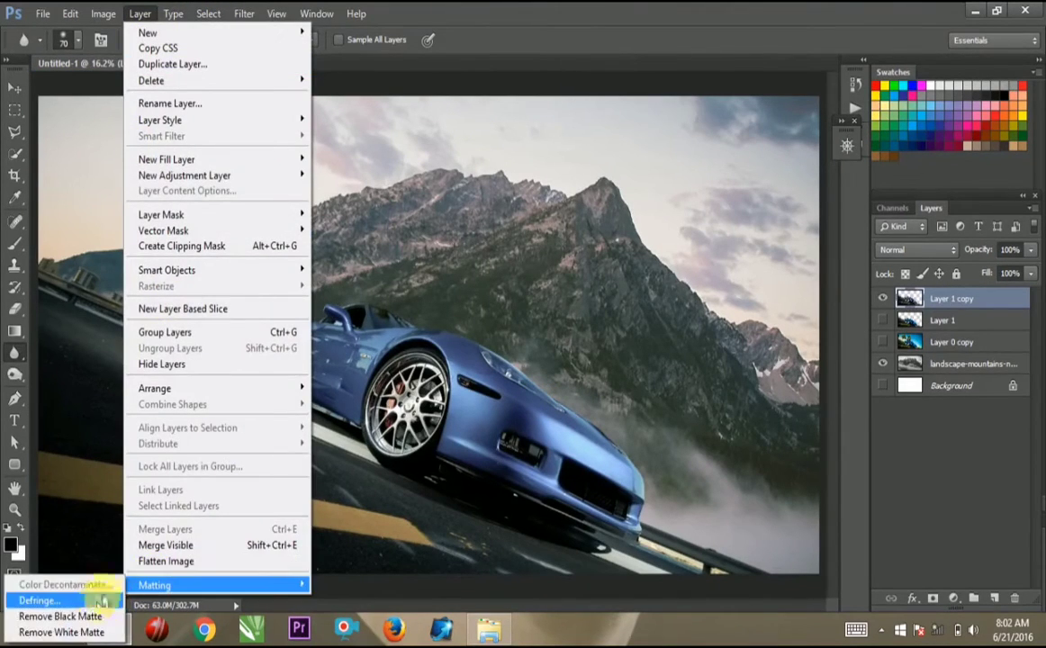
pyautogui.click(102, 601)
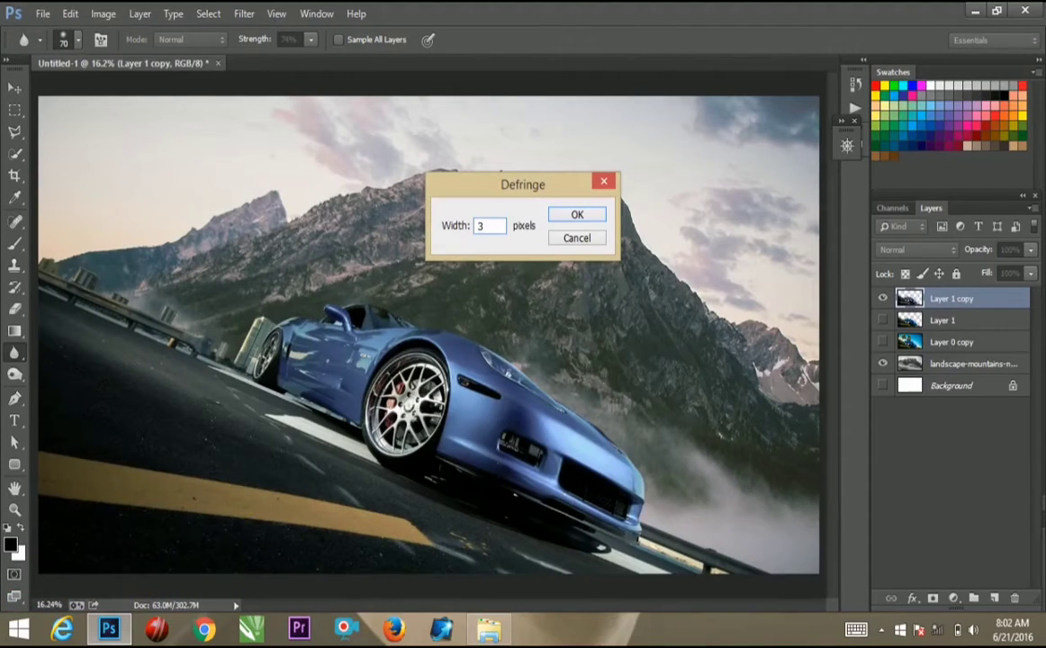
pyautogui.click(577, 218)
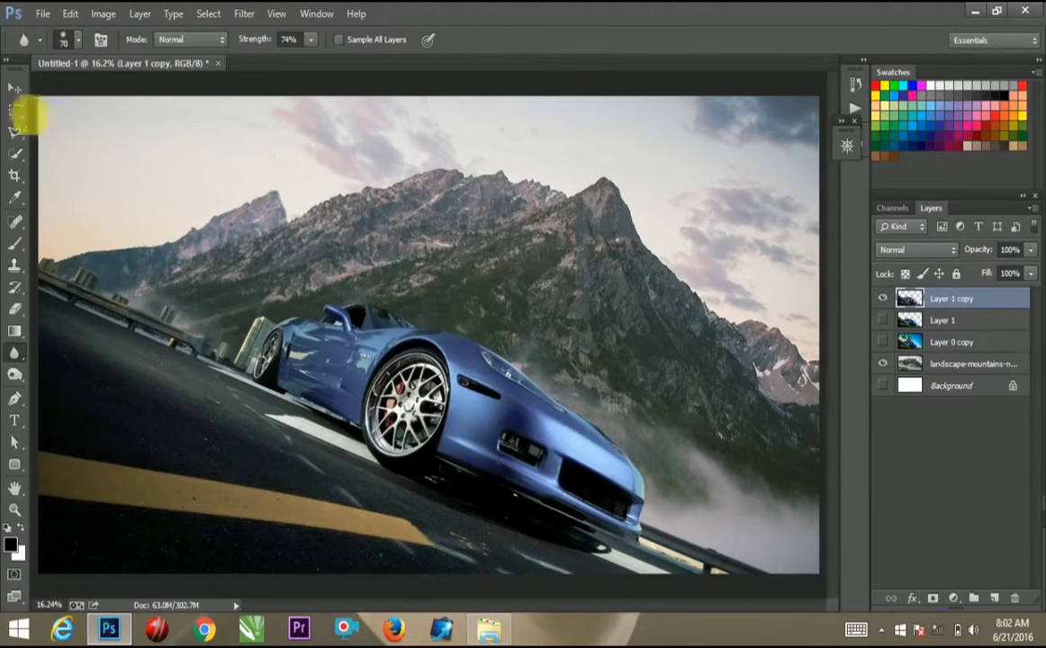
pyautogui.click(15, 89)
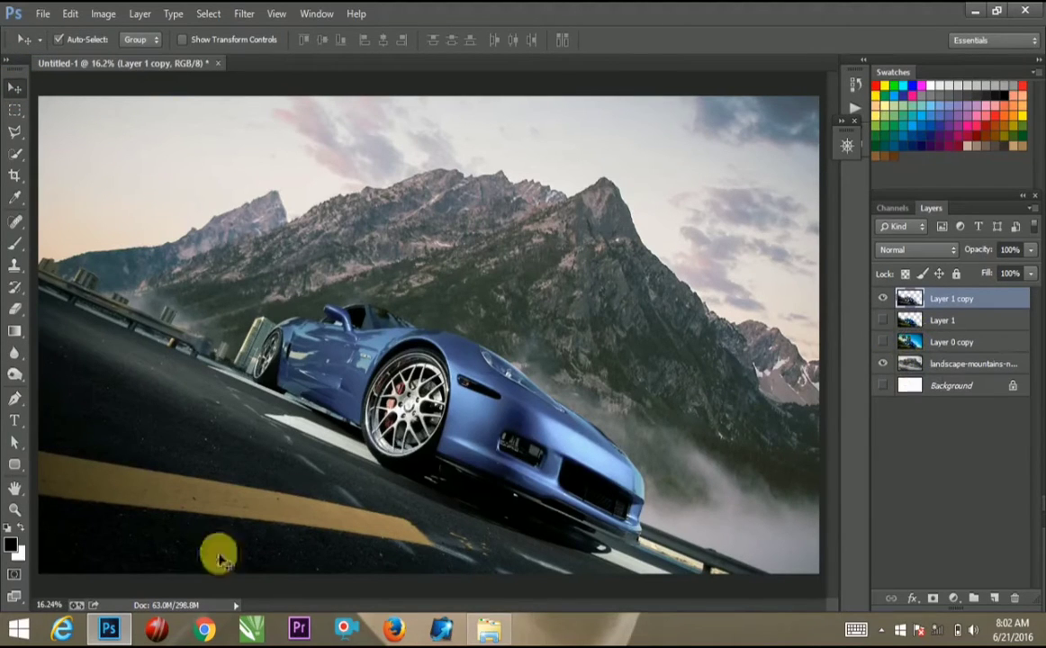
pyautogui.click(491, 623)
# Step: Navigate to E: > documents > MyFolder > New folder > New folder
pyautogui.click(72, 465)
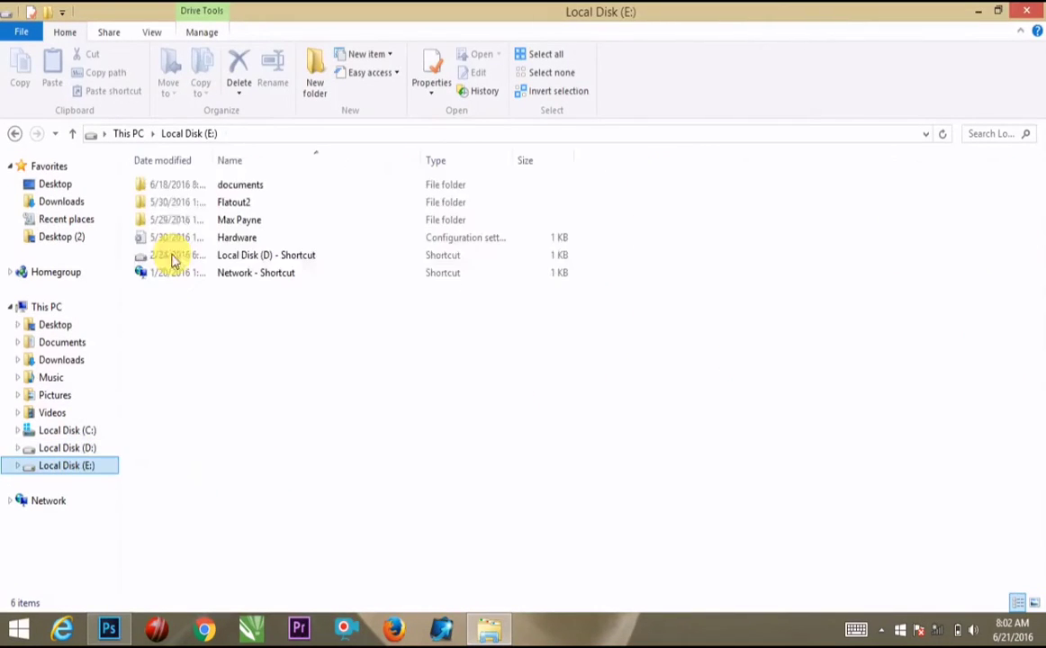
pyautogui.click(225, 186)
pyautogui.doubleClick(225, 186)
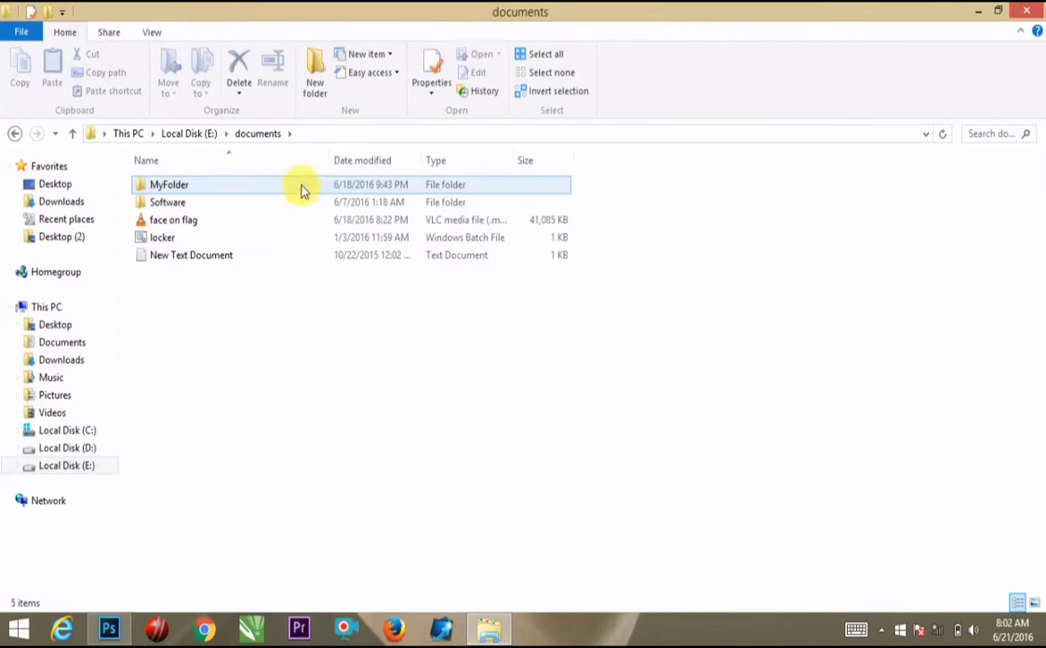
pyautogui.doubleClick(283, 186)
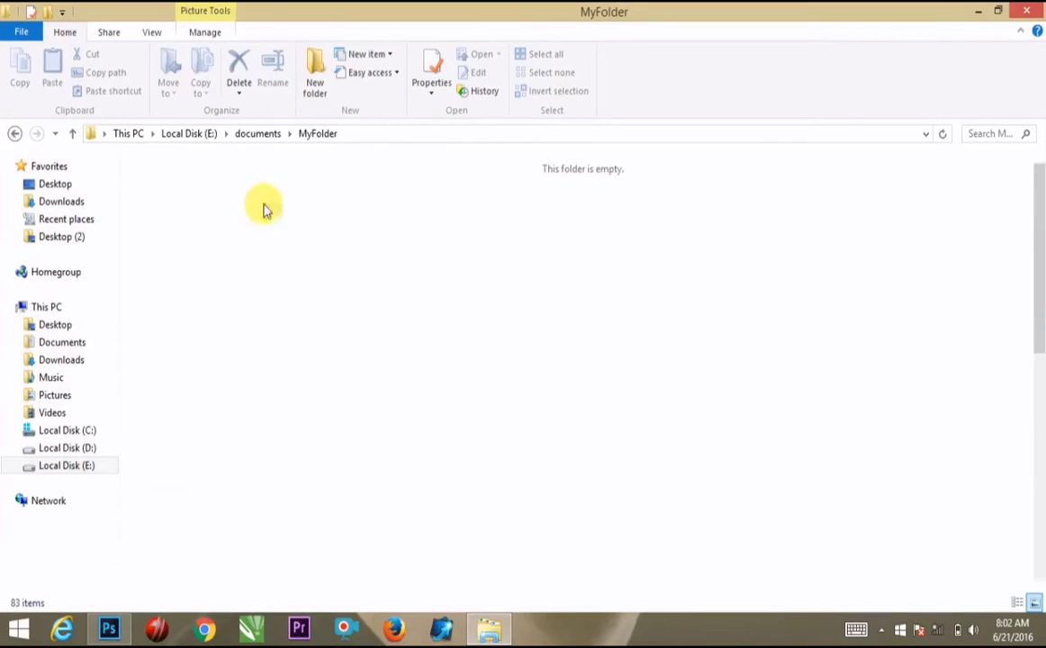
pyautogui.click(333, 207)
pyautogui.doubleClick(333, 207)
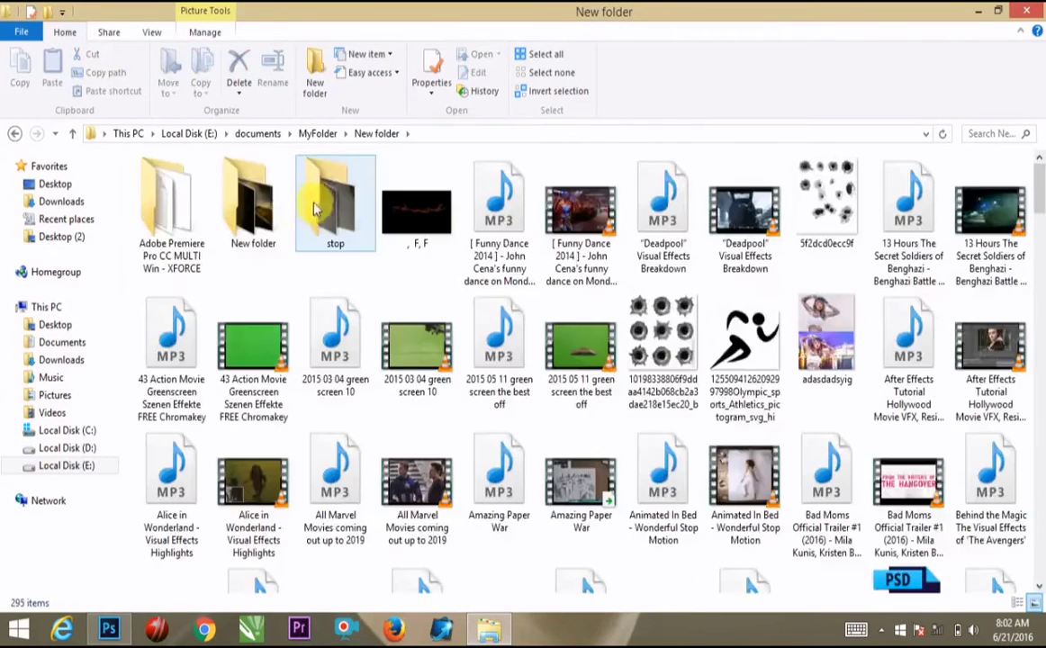
pyautogui.click(270, 205)
pyautogui.doubleClick(276, 205)
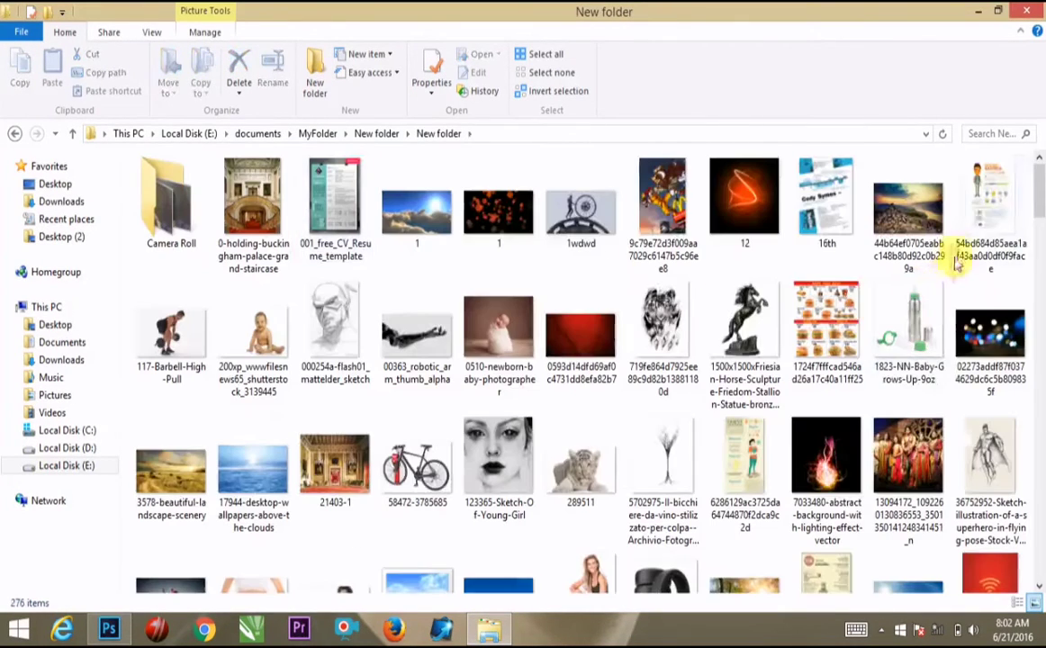
# Step: Select the dfgdg smoke image and drag it toward Photoshop
pyautogui.moveTo(1039, 212); pyautogui.dragTo(1024, 285)
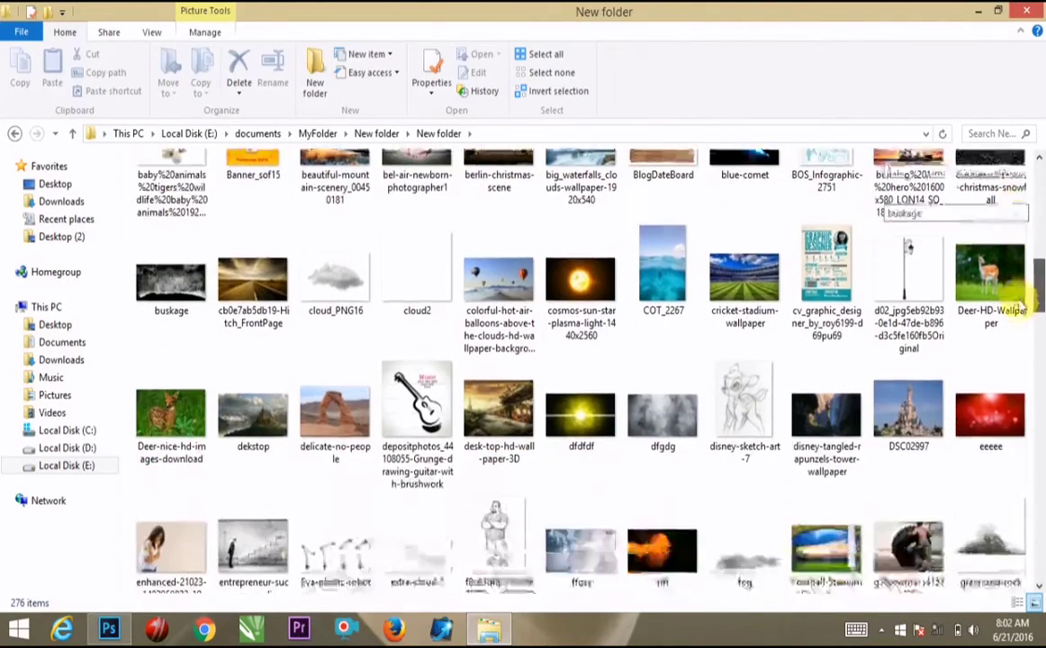
pyautogui.moveTo(1023, 284); pyautogui.dragTo(1023, 311)
pyautogui.click(661, 342)
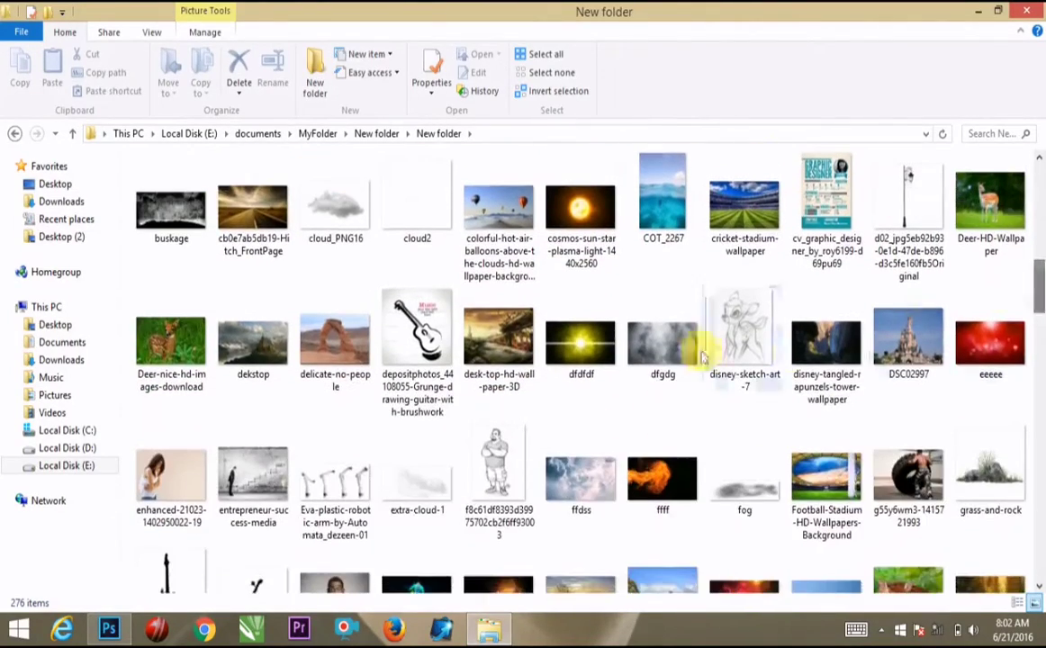
pyautogui.moveTo(580, 441)
pyautogui.mouseDown()
pyautogui.moveTo(122, 633)
pyautogui.moveTo(315, 459)
pyautogui.mouseUp()
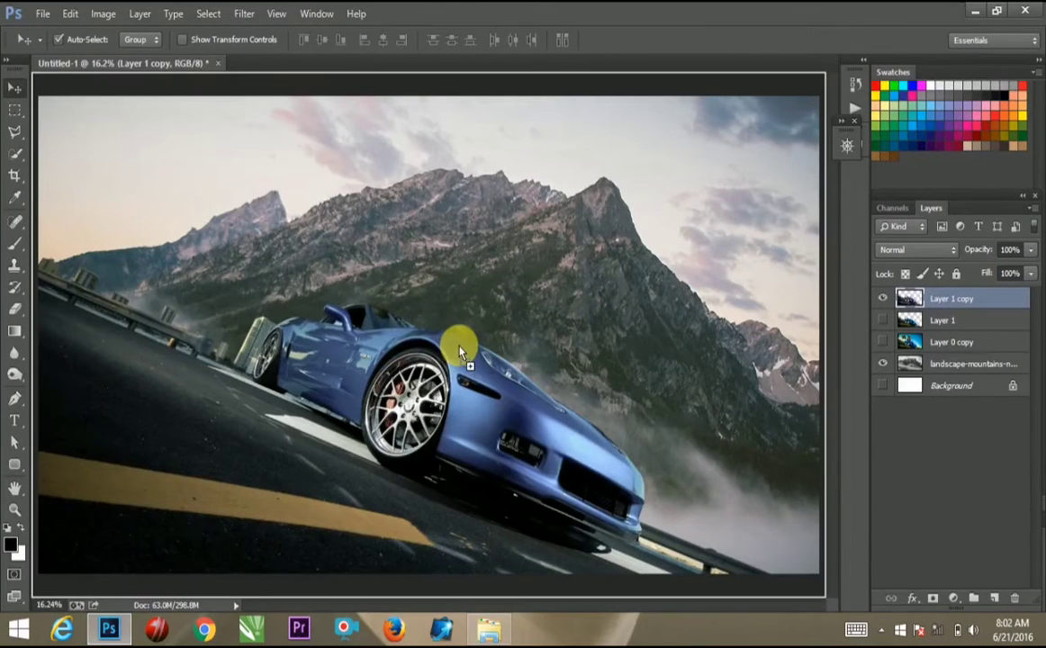
# Step: Place dfgdg on the canvas, scale it about 218% to cover it, and move it below the car
pyautogui.moveTo(457, 356); pyautogui.dragTo(460, 351)
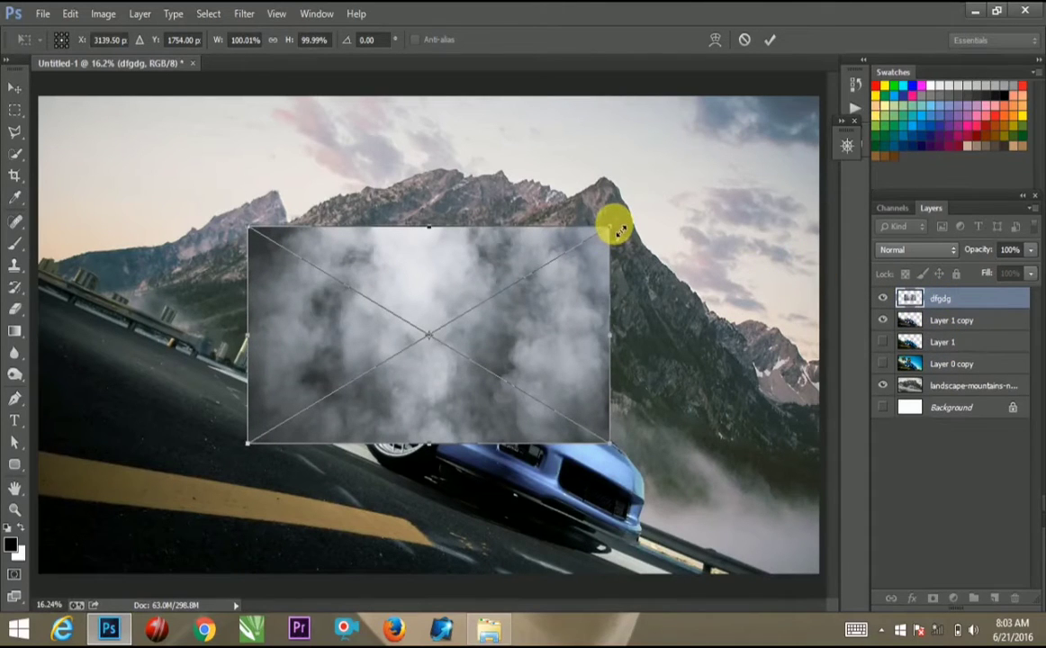
pyautogui.moveTo(614, 233)
pyautogui.mouseDown()
pyautogui.moveTo(826, 115)
pyautogui.moveTo(813, 107)
pyautogui.mouseUp()
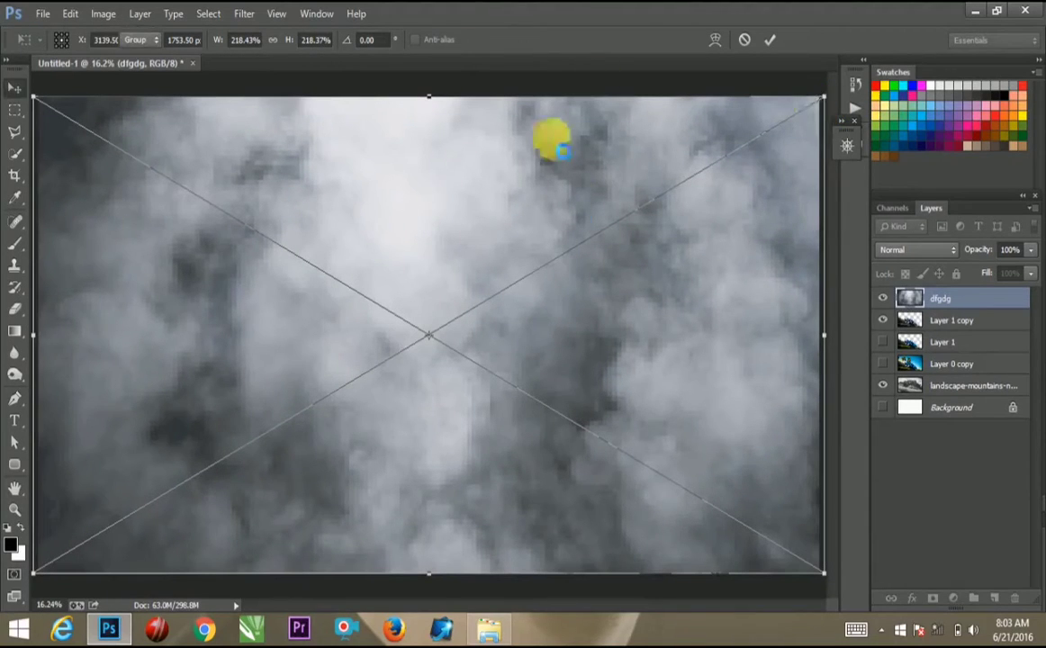
pyautogui.press('Return')
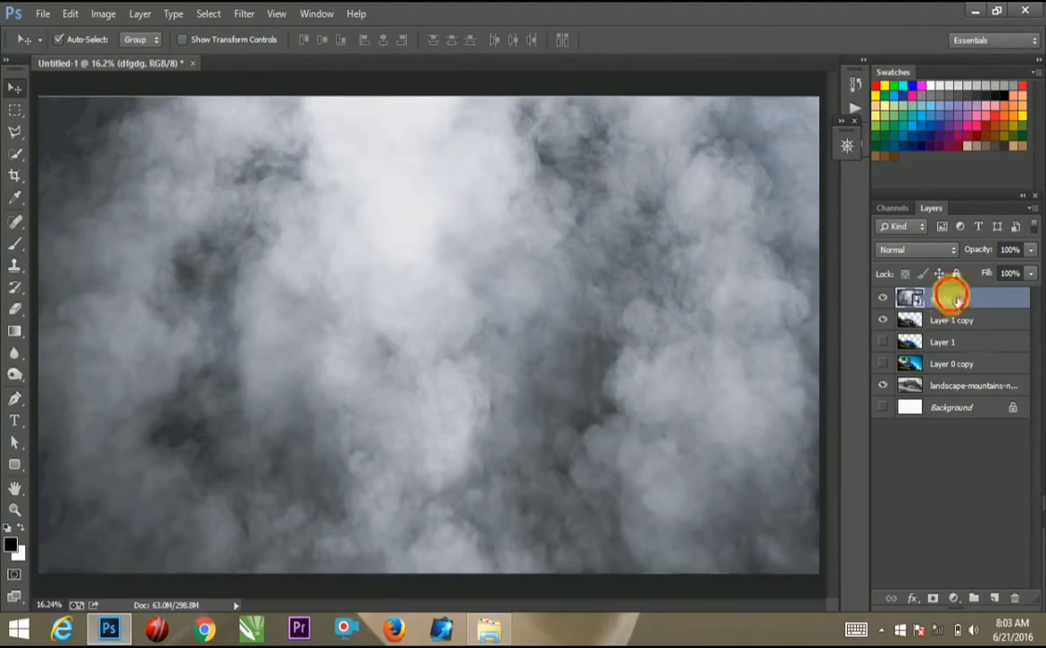
pyautogui.moveTo(954, 297); pyautogui.dragTo(959, 337)
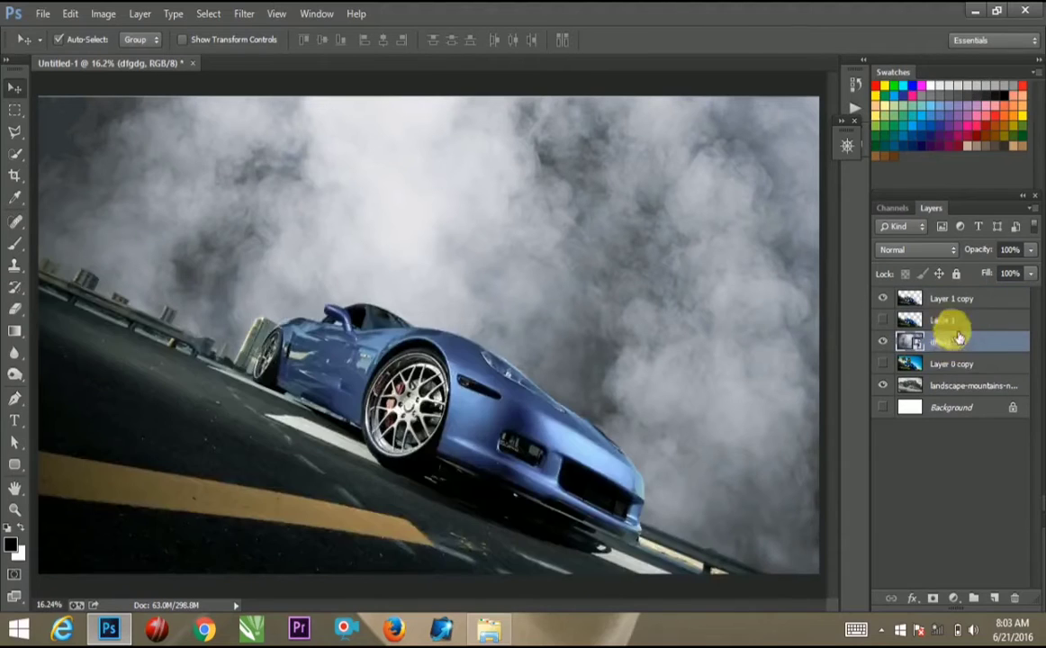
# Step: Rasterize the dfgdg layer and set its blend mode to Screen
pyautogui.rightClick(956, 344)
pyautogui.click(864, 253)
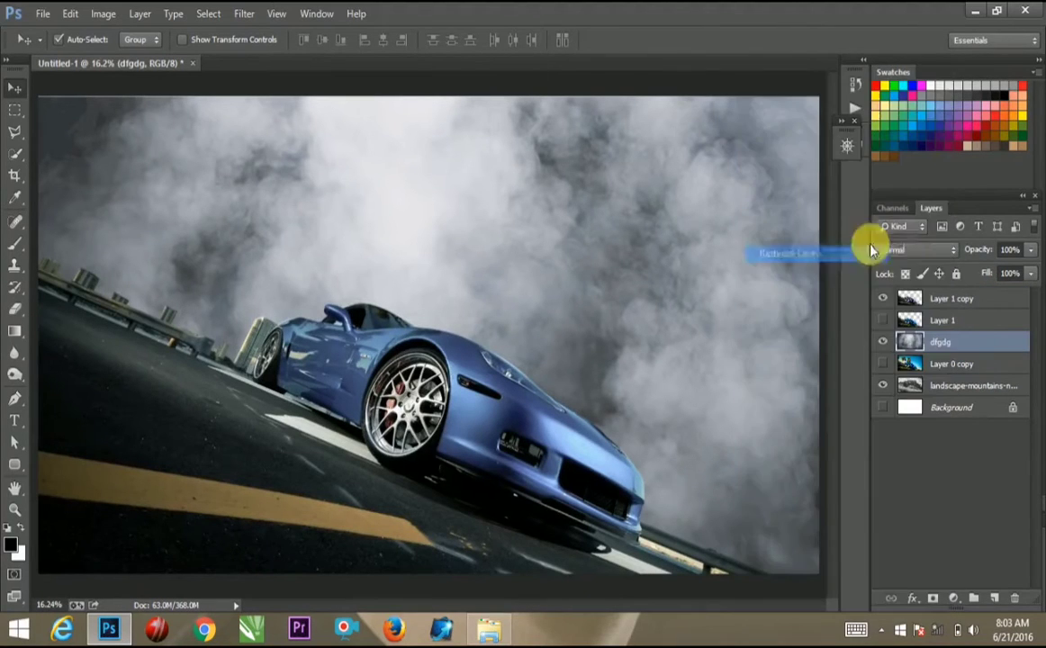
pyautogui.click(939, 252)
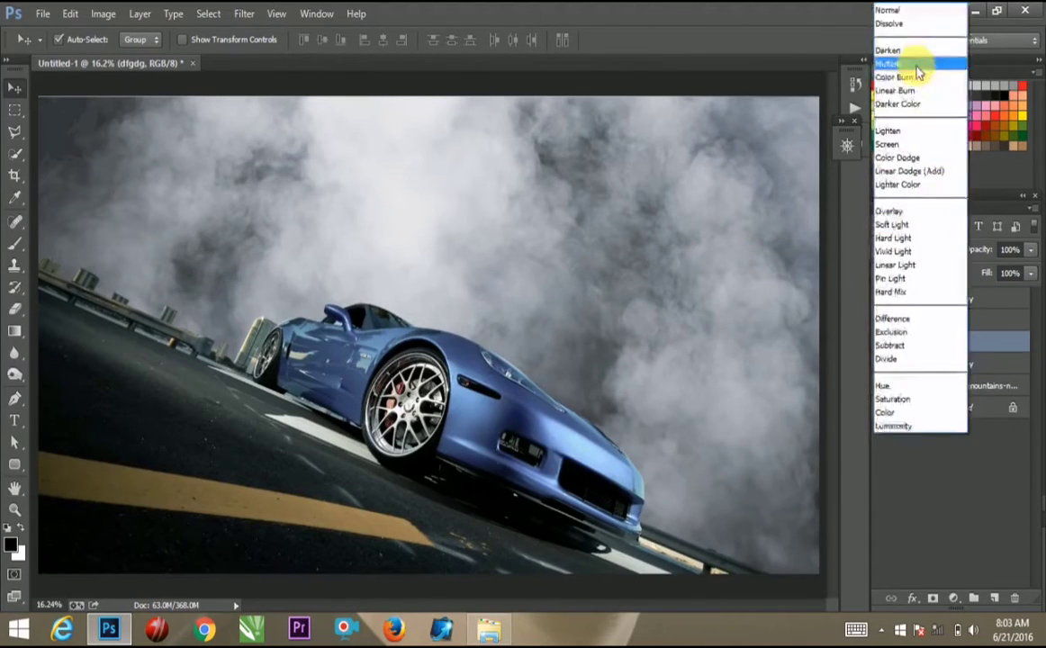
pyautogui.click(916, 65)
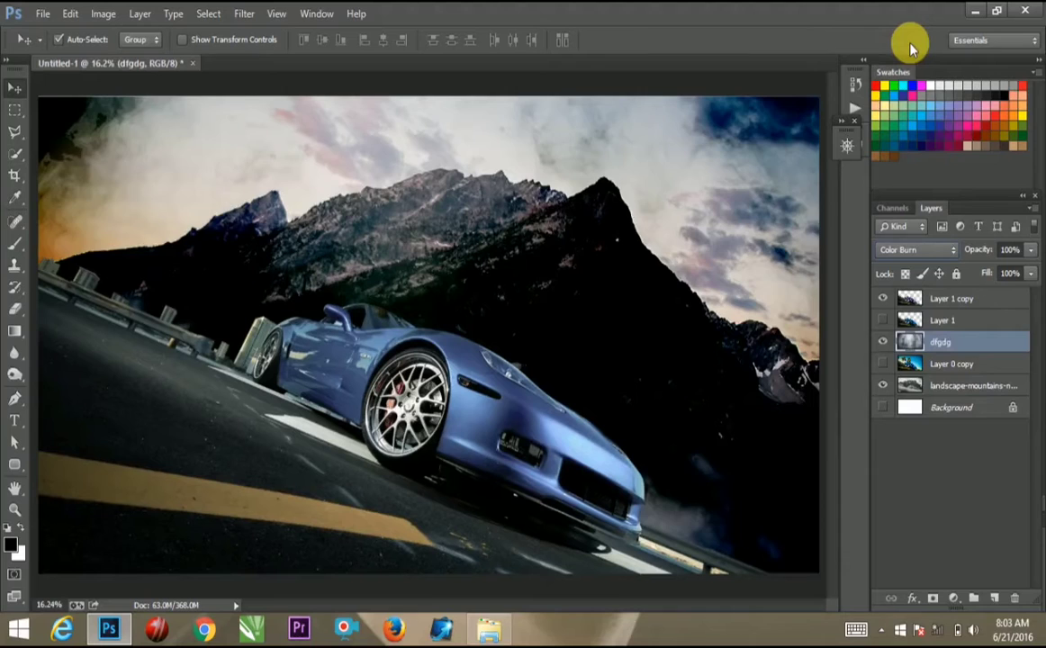
pyautogui.hotkey('shift', '+')
pyautogui.hotkey('shift', '+')
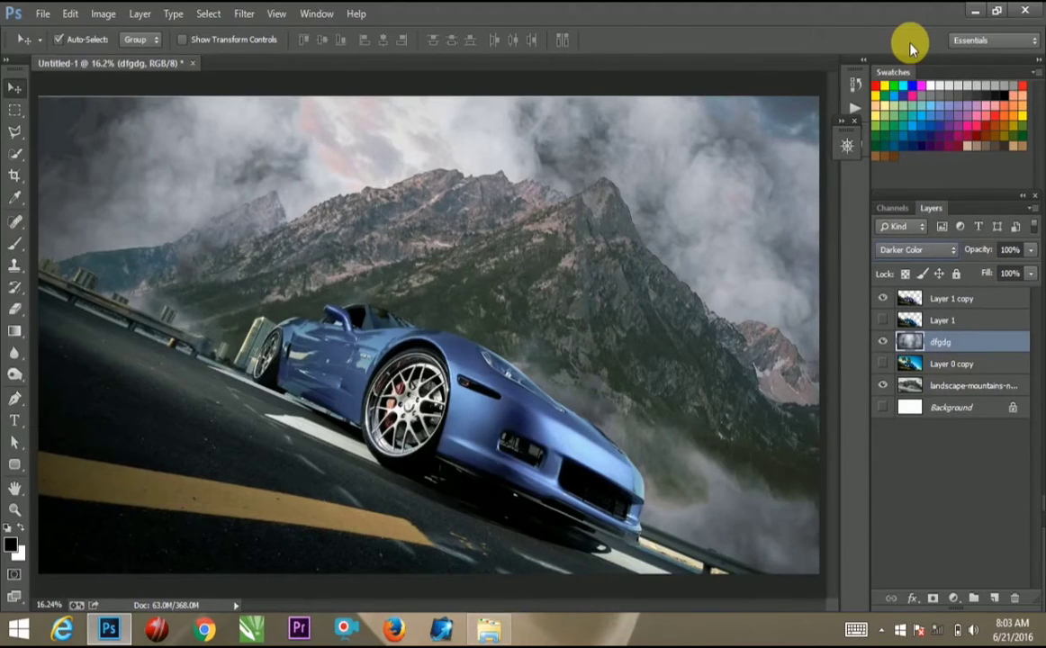
pyautogui.hotkey('shift', '+')
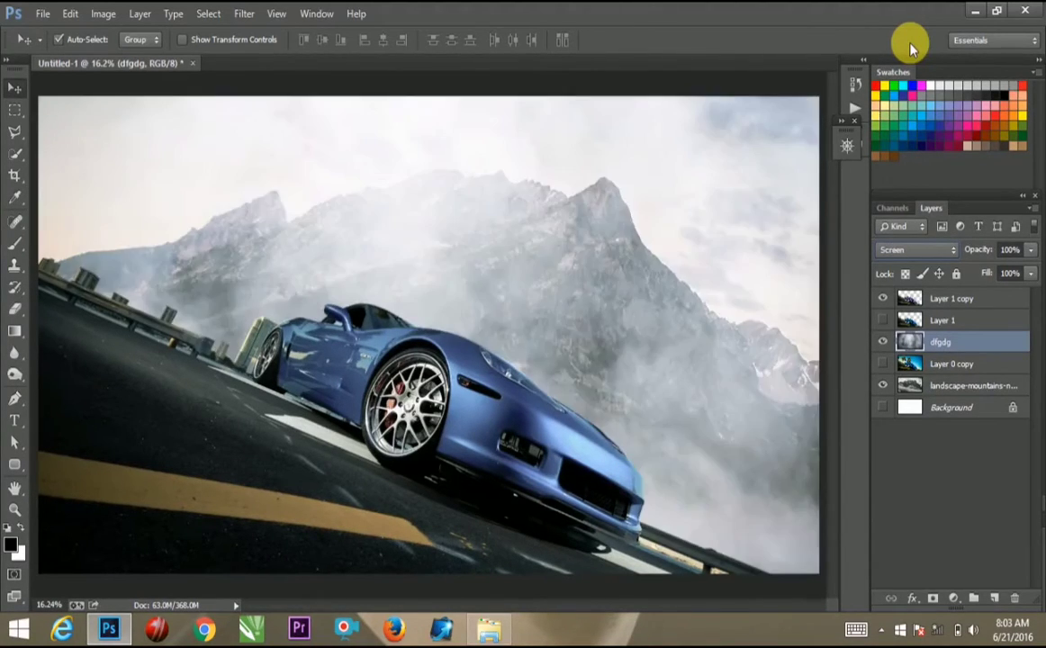
# Step: Lower the dfgdg layer opacity to 27% and check the haze zoomed out
pyautogui.click(1028, 252)
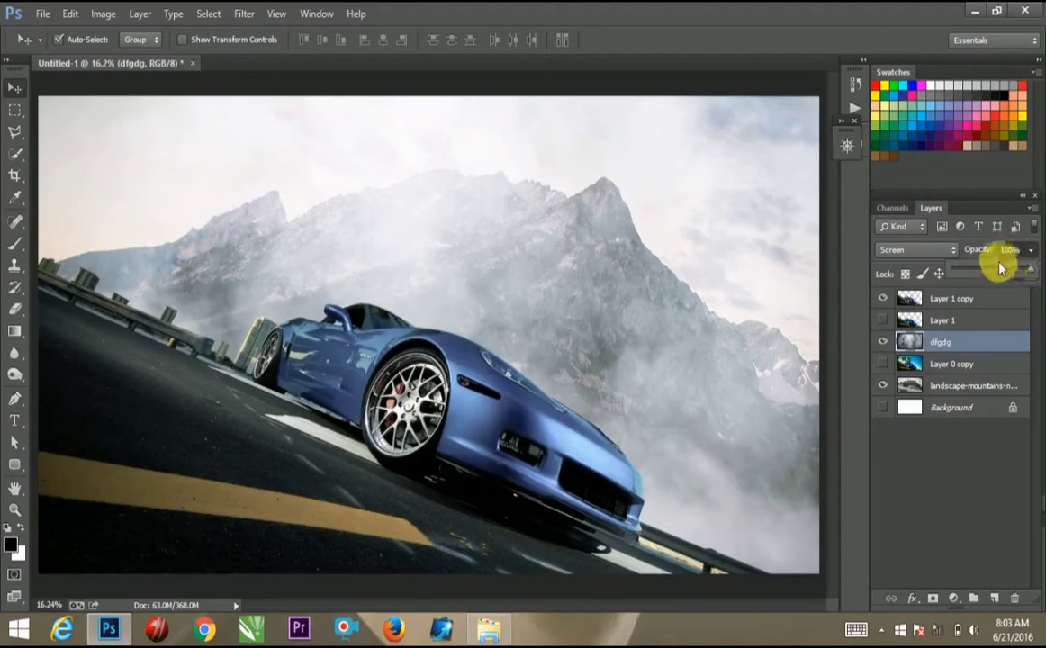
pyautogui.moveTo(997, 271); pyautogui.dragTo(982, 273)
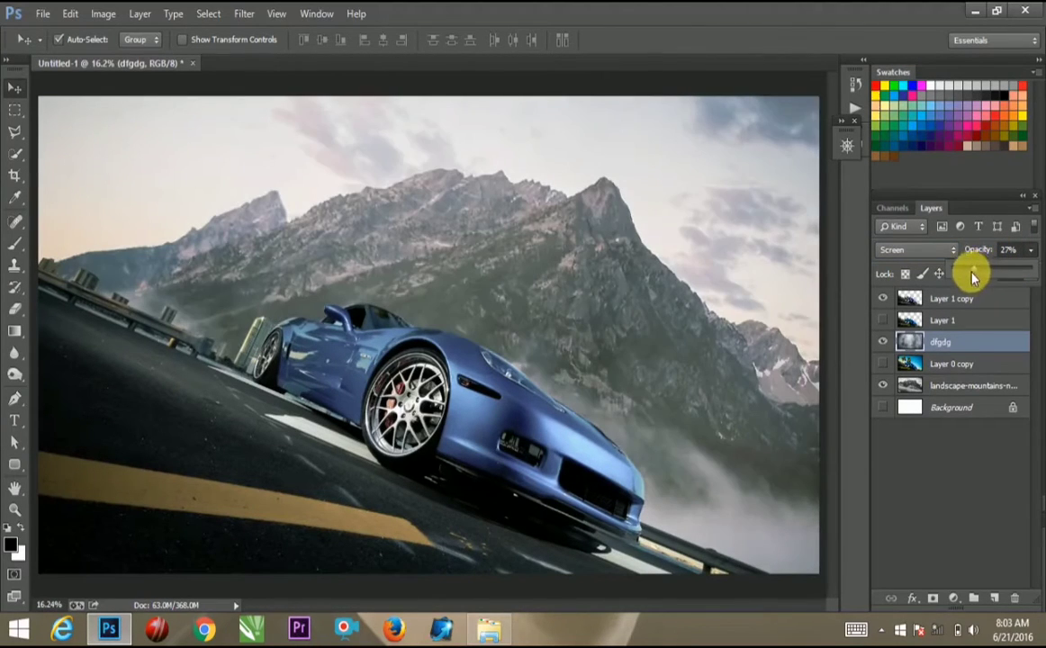
pyautogui.hotkey('ctrl', '-')
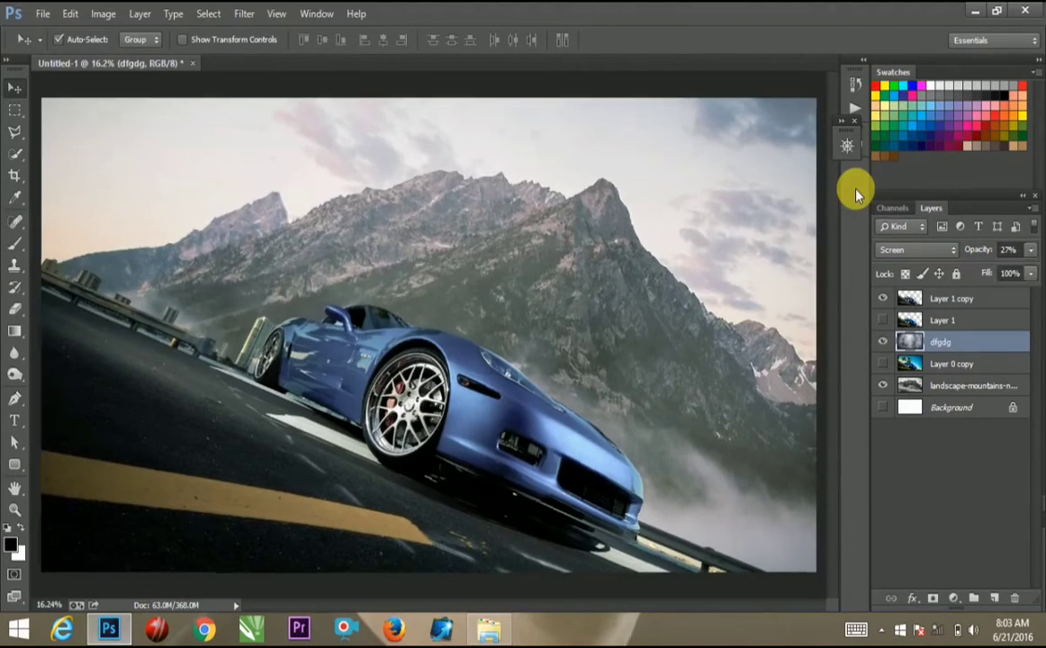
pyautogui.hotkey('ctrl', '+')
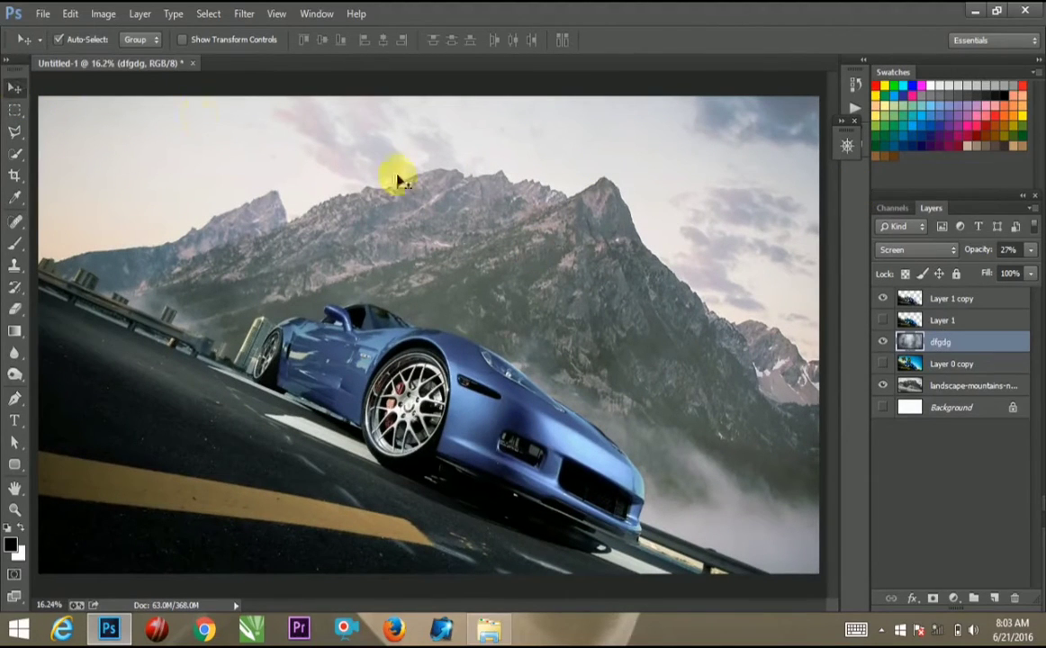
# Step: Duplicate the dfgdg layer, move the copy to the top of the stack, and hide it
pyautogui.click(883, 342)
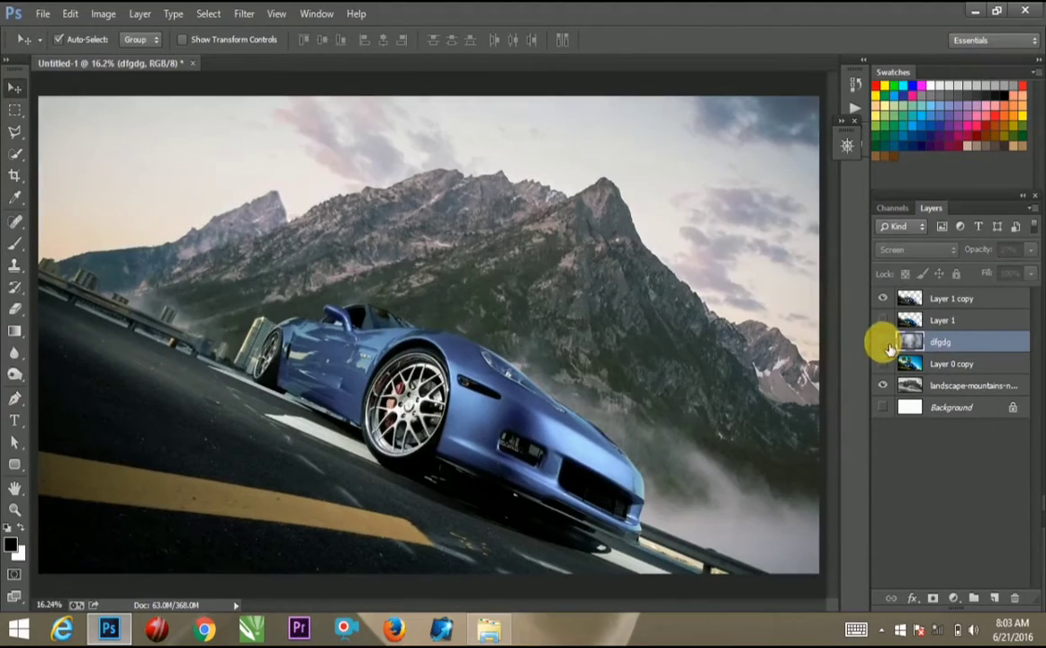
pyautogui.click(884, 343)
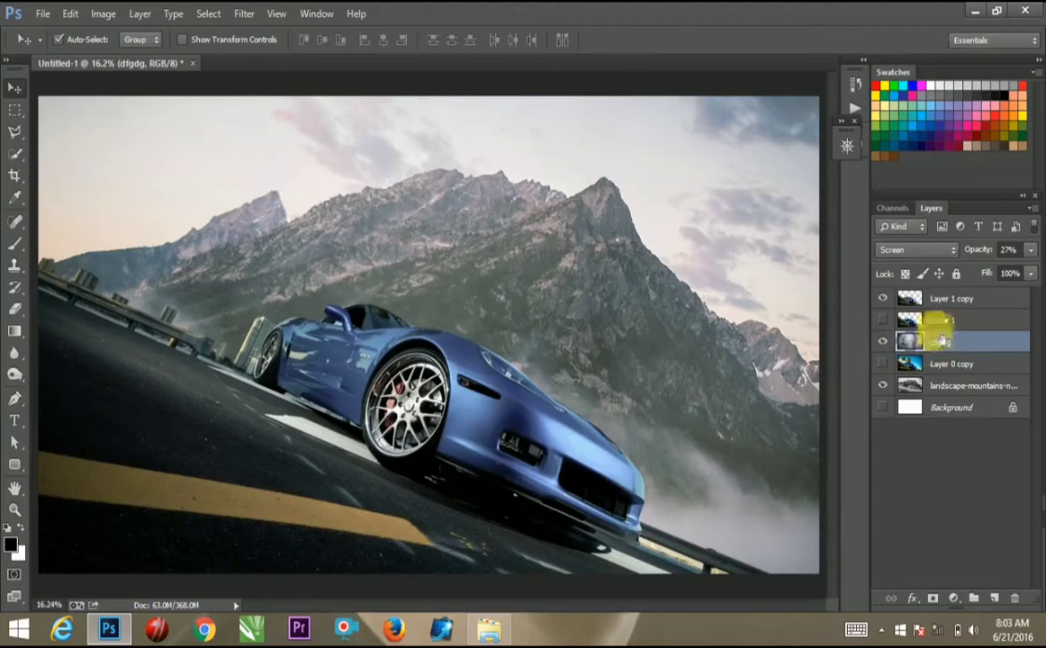
pyautogui.hotkey('ctrl', 'j')
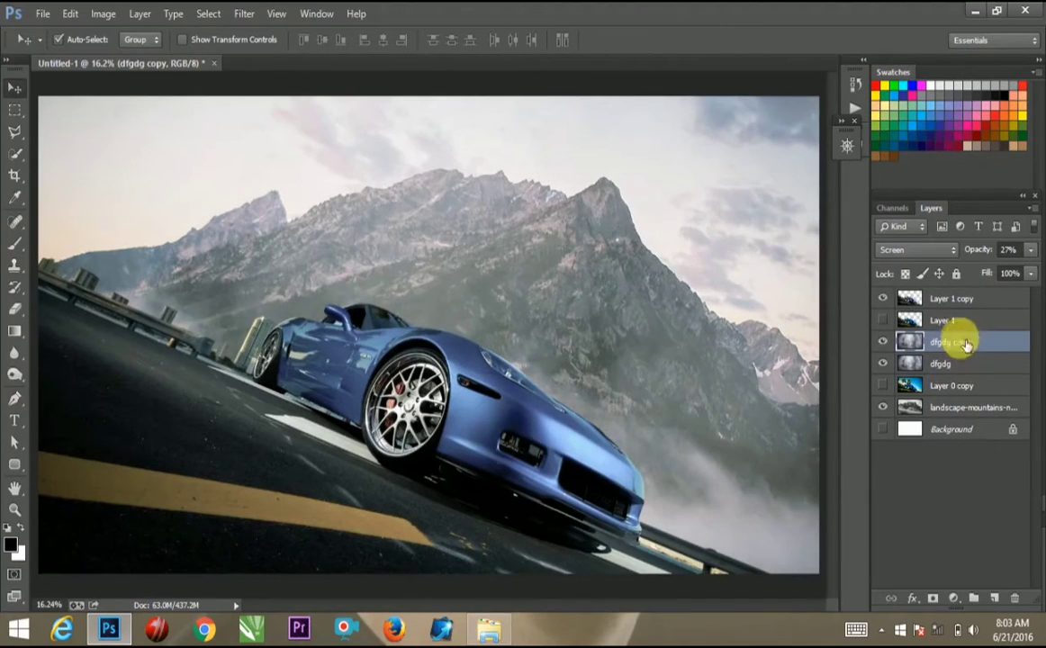
pyautogui.moveTo(976, 298); pyautogui.dragTo(925, 306)
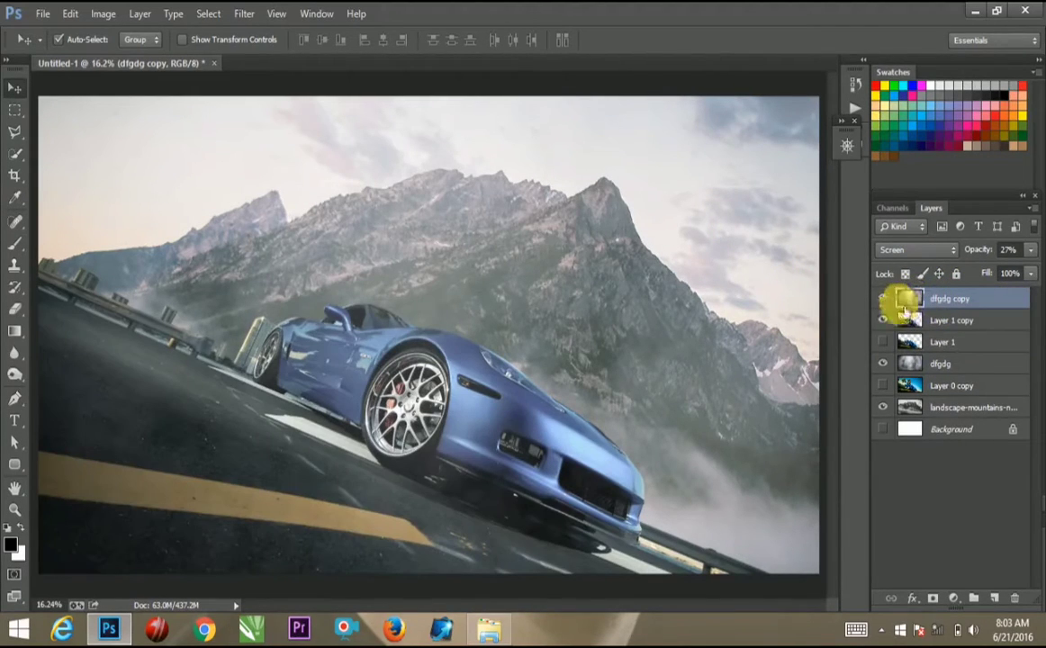
pyautogui.click(883, 298)
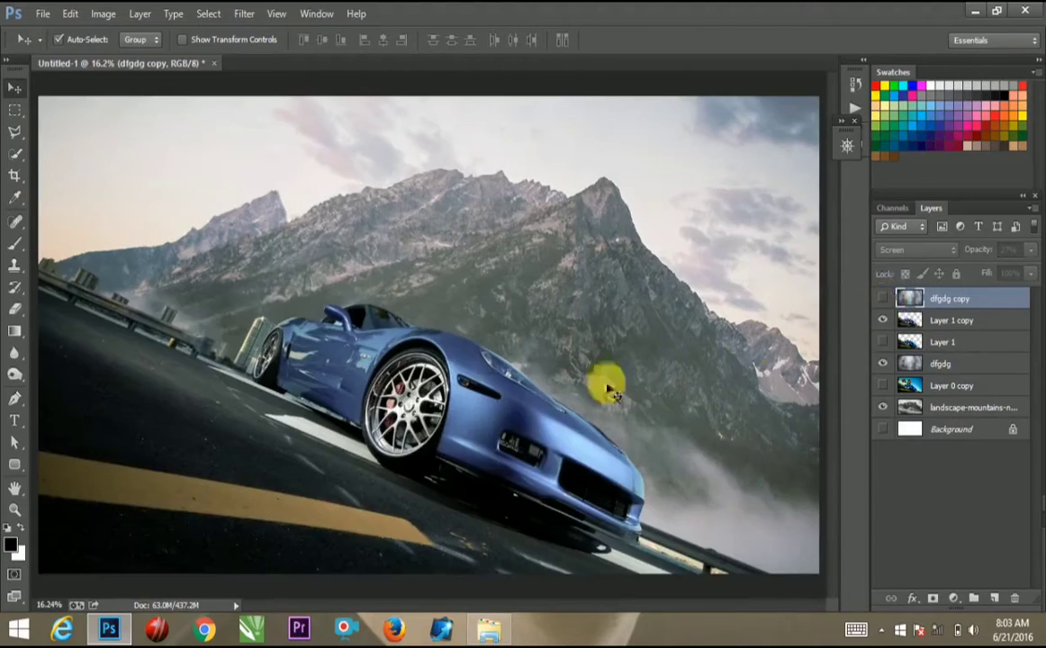
# Step: Select the fog image in File Explorer and return to Photoshop
pyautogui.click(483, 618)
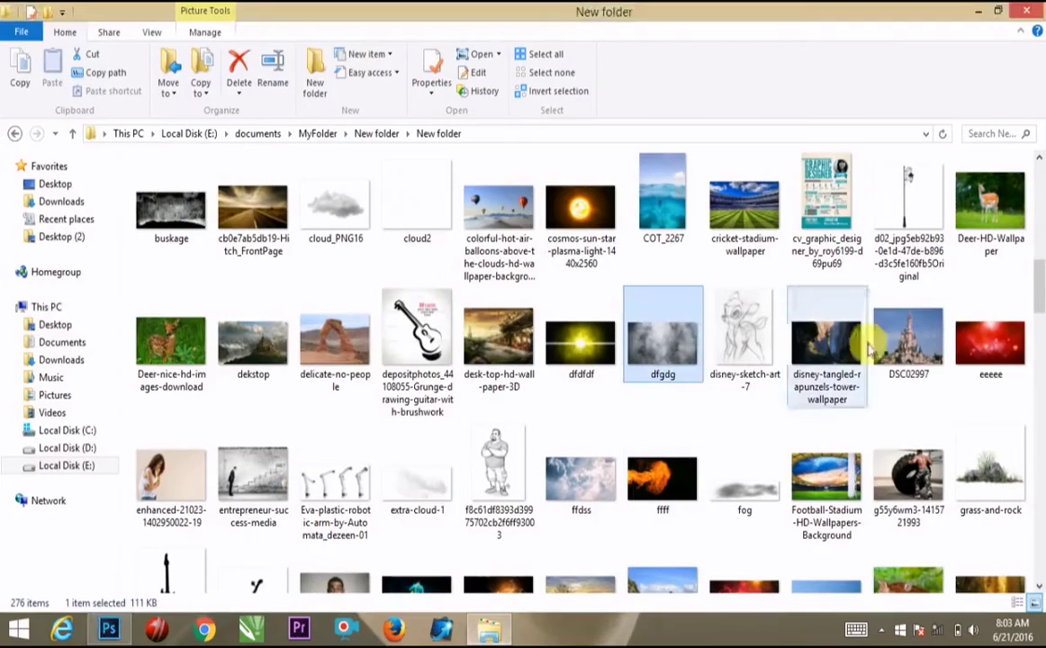
pyautogui.moveTo(1034, 284); pyautogui.dragTo(1027, 312)
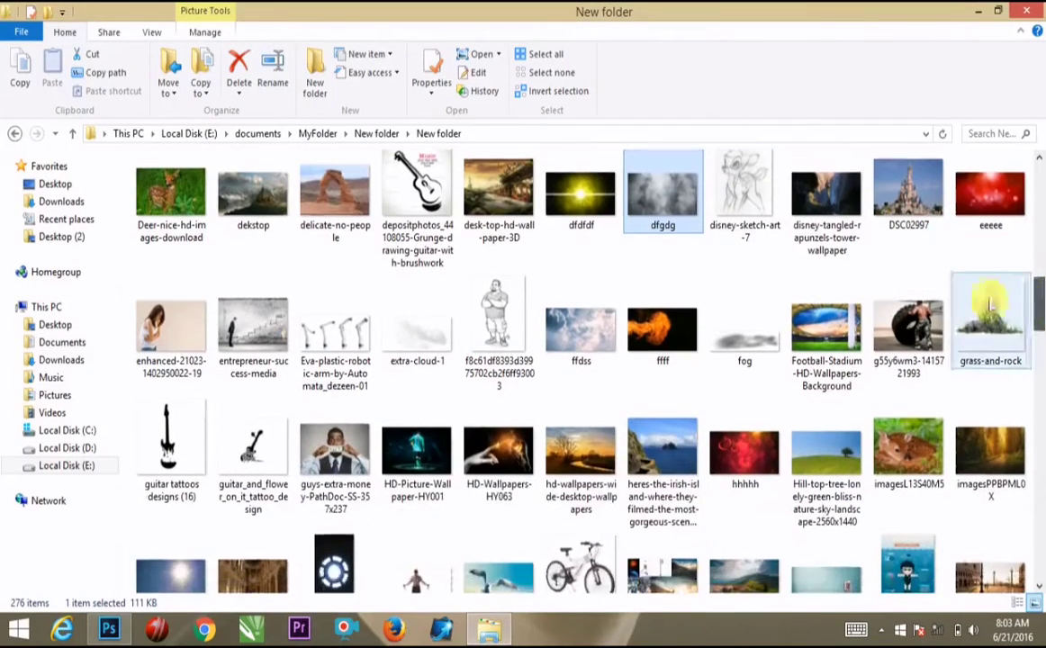
pyautogui.click(744, 333)
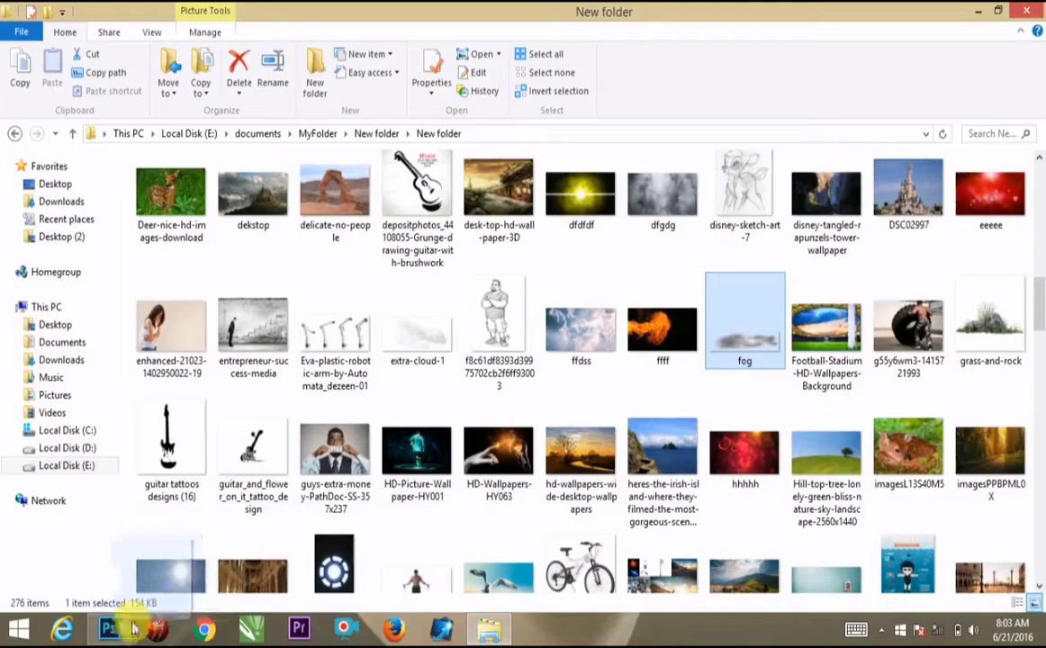
pyautogui.click(109, 628)
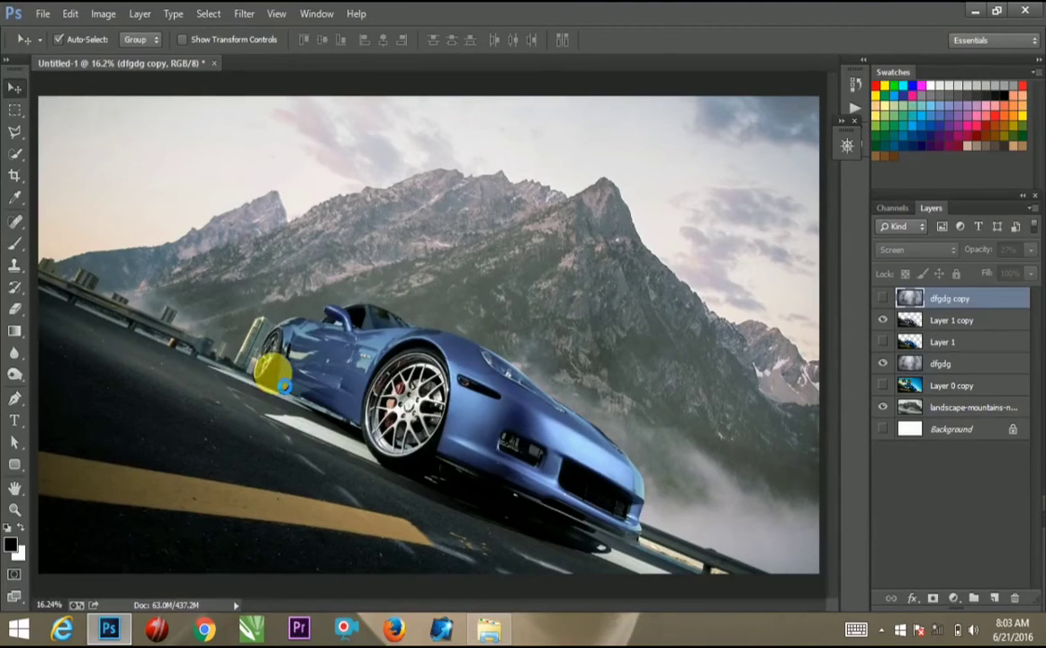
# Step: Place the fog image beside the car's rear, rotated about 20° and scaled to roughly 48%
pyautogui.moveTo(282, 385); pyautogui.dragTo(355, 342)
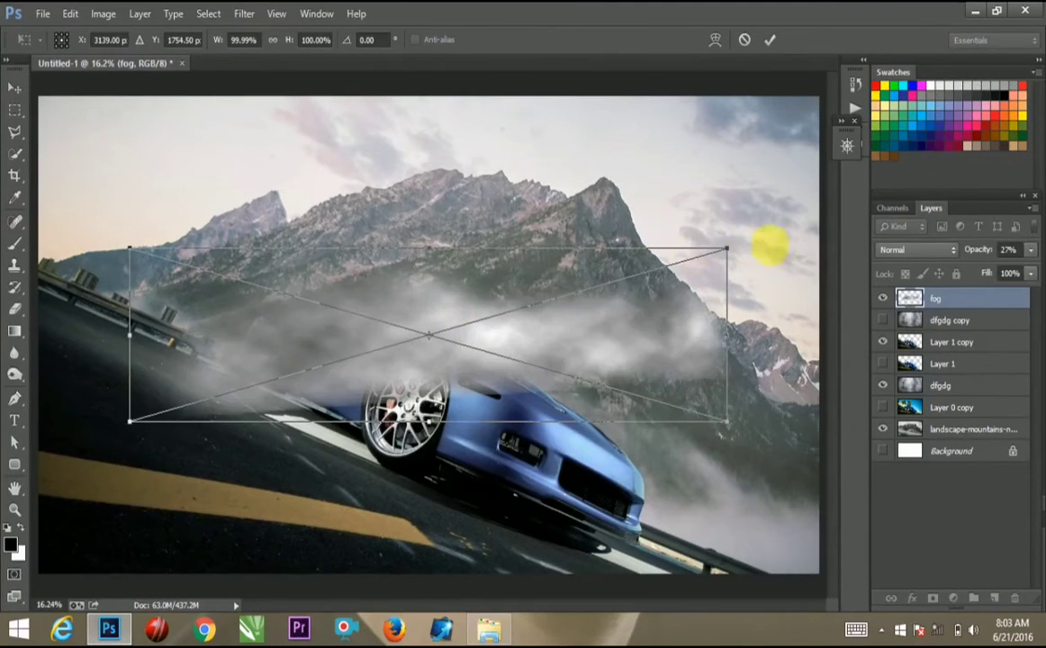
pyautogui.moveTo(769, 253)
pyautogui.mouseDown()
pyautogui.moveTo(687, 353)
pyautogui.moveTo(426, 329)
pyautogui.moveTo(333, 288)
pyautogui.mouseUp()
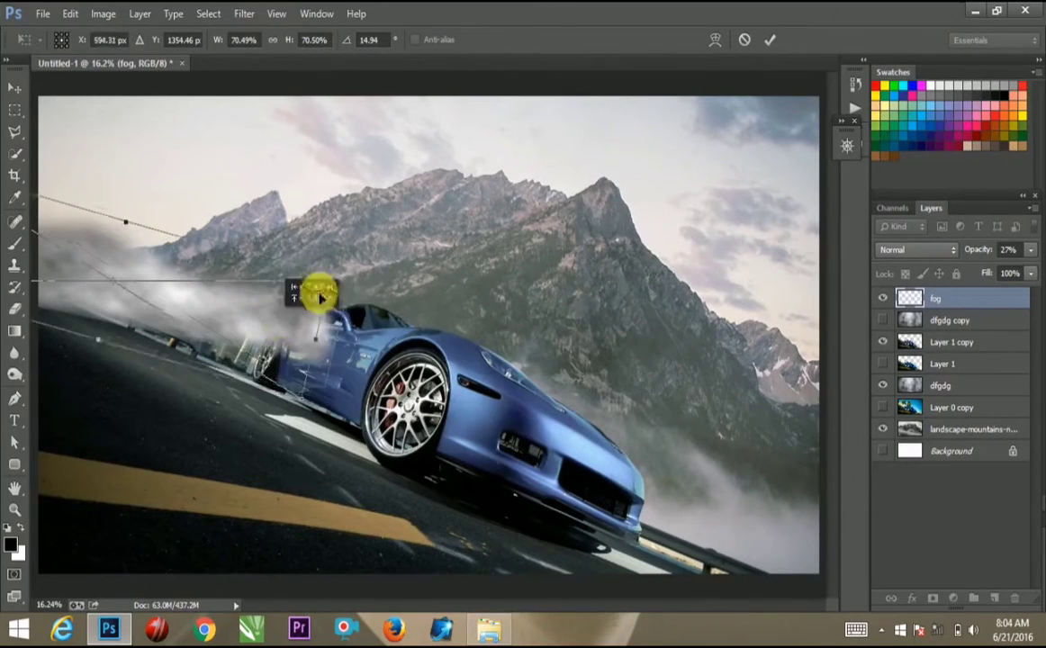
pyautogui.moveTo(333, 288)
pyautogui.mouseDown()
pyautogui.moveTo(227, 311)
pyautogui.moveTo(220, 338)
pyautogui.moveTo(269, 296)
pyautogui.moveTo(283, 266)
pyautogui.mouseUp()
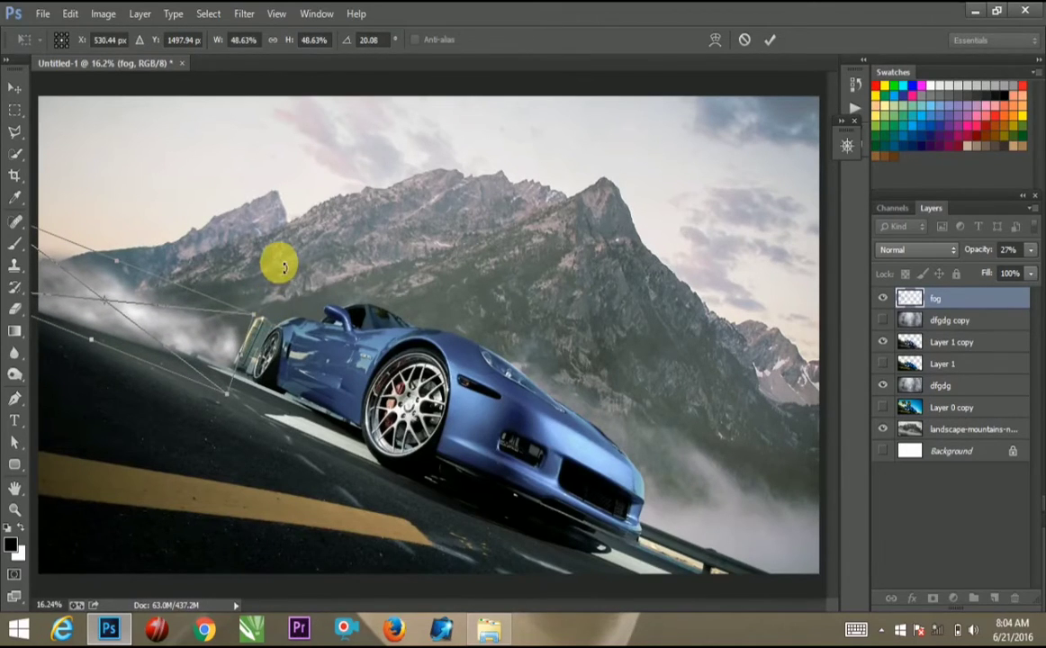
pyautogui.press('Return')
# Step: Set the fog layer to Lighten blend mode at 32% opacity
pyautogui.click(895, 250)
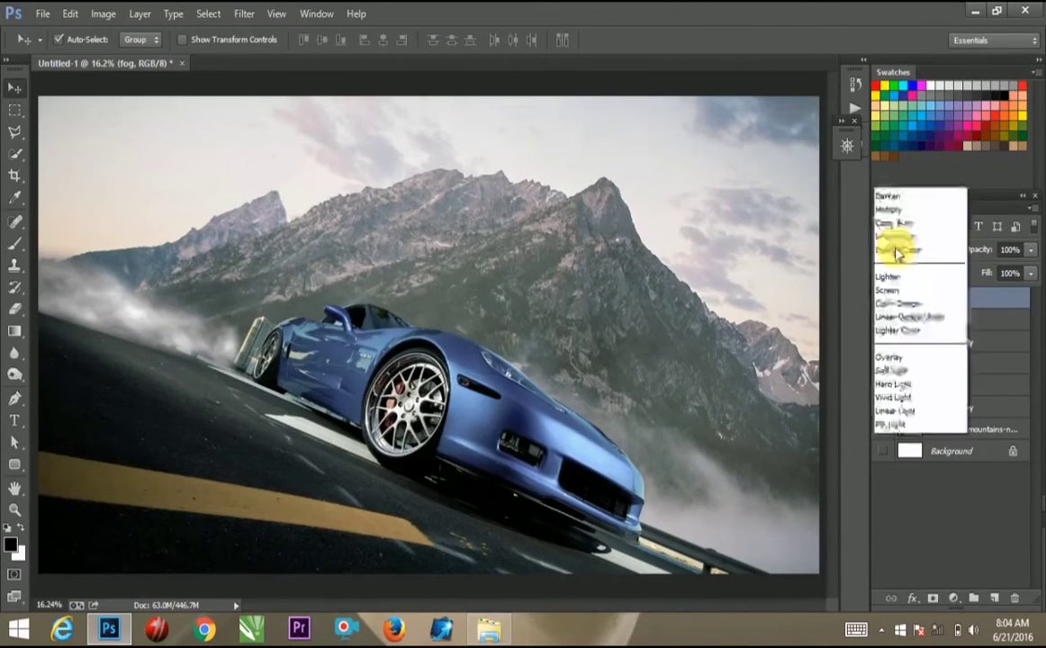
pyautogui.click(918, 146)
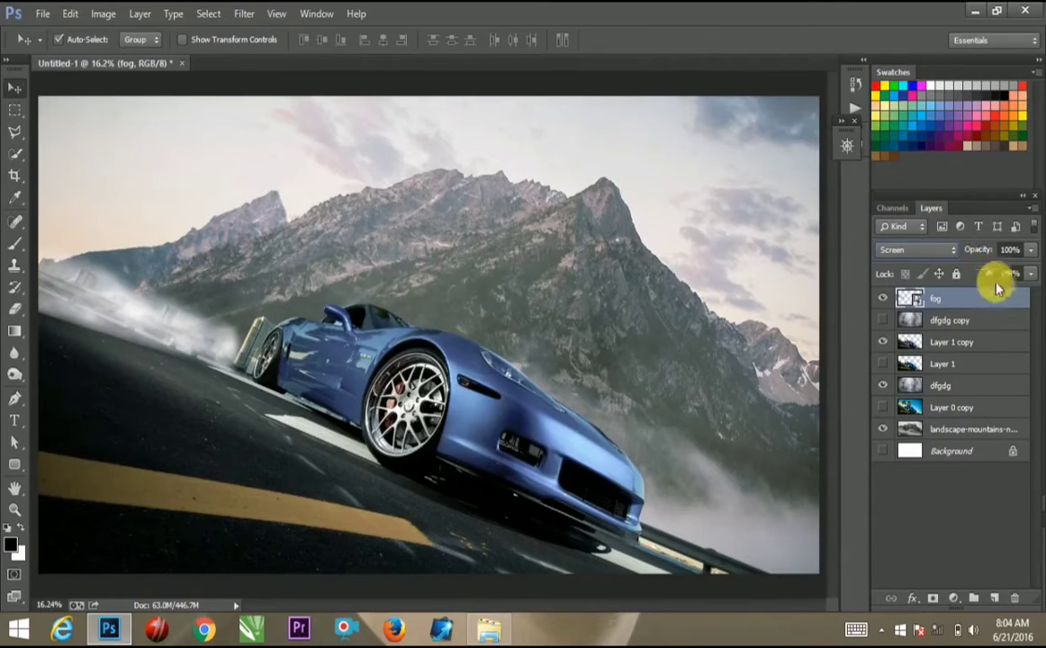
pyautogui.click(1001, 251)
pyautogui.moveTo(1023, 260); pyautogui.dragTo(975, 270)
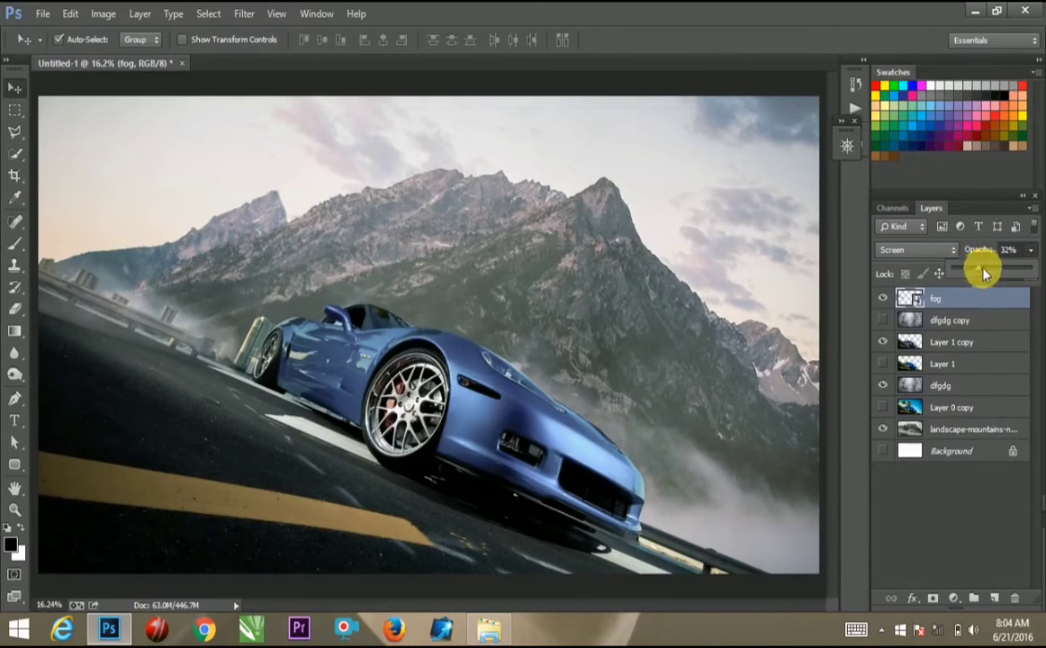
pyautogui.click(923, 250)
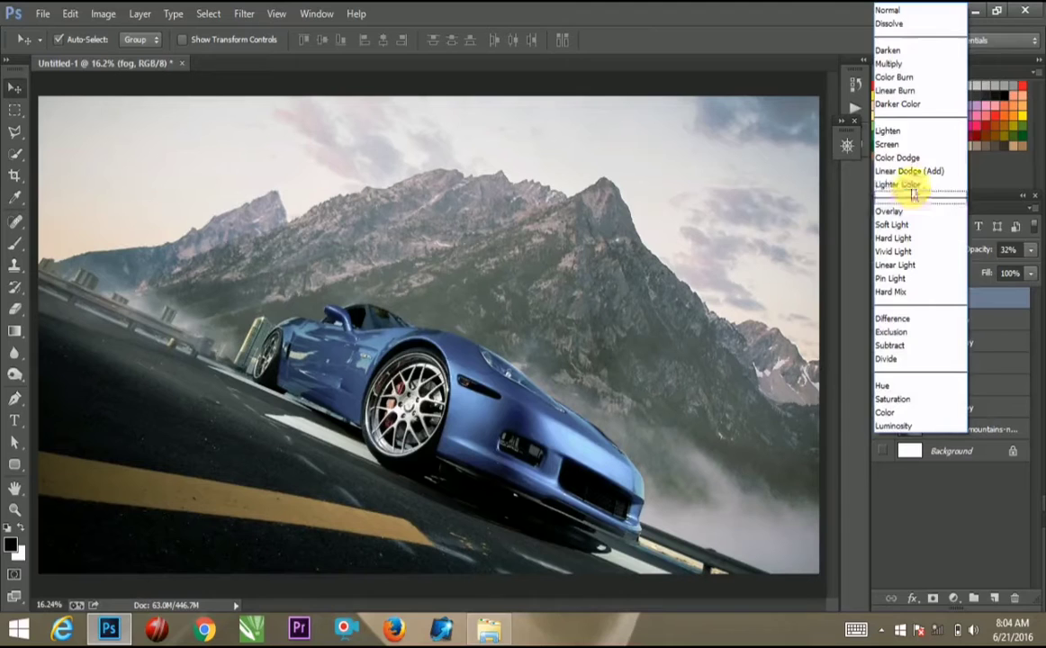
pyautogui.click(907, 133)
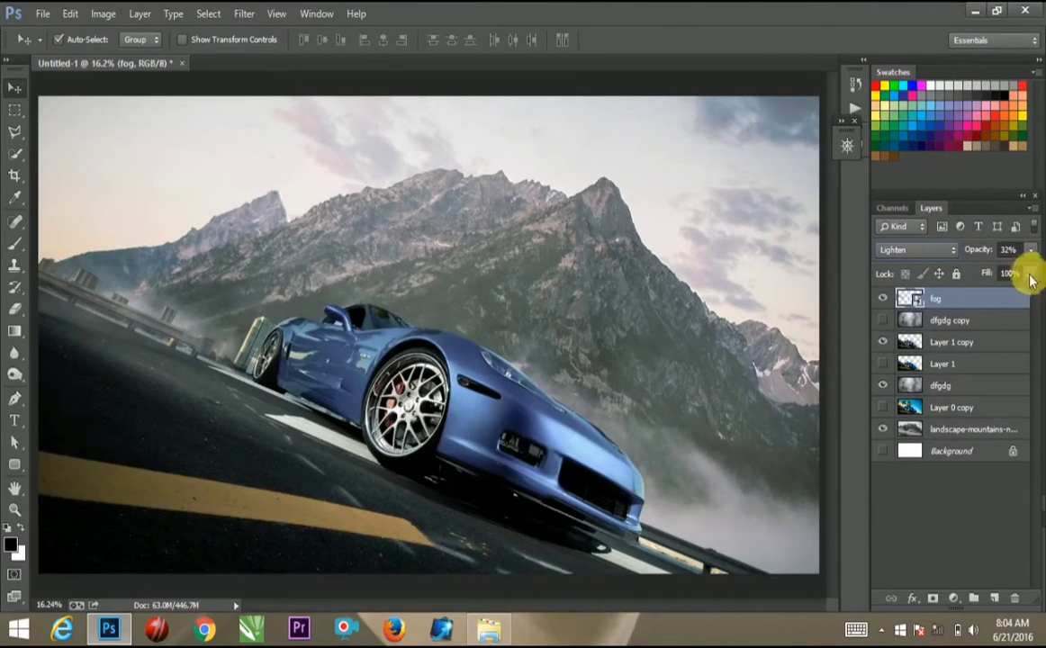
# Step: Rasterize the fog layer, move it toward the bottom-right and duplicate it
pyautogui.rightClick(979, 297)
pyautogui.click(830, 250)
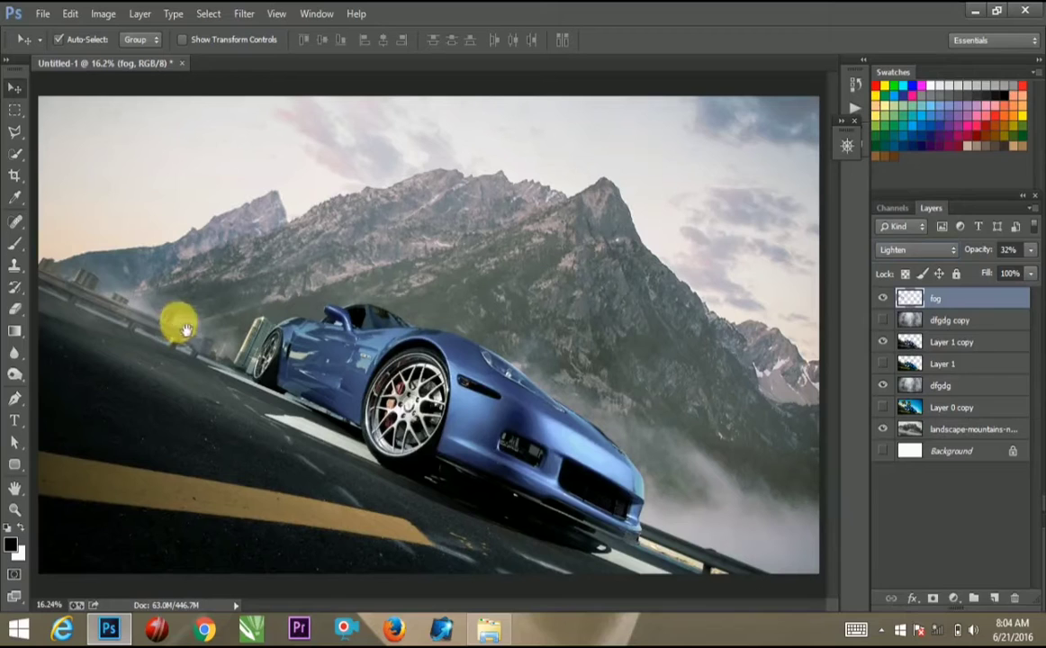
pyautogui.moveTo(178, 329); pyautogui.dragTo(819, 580)
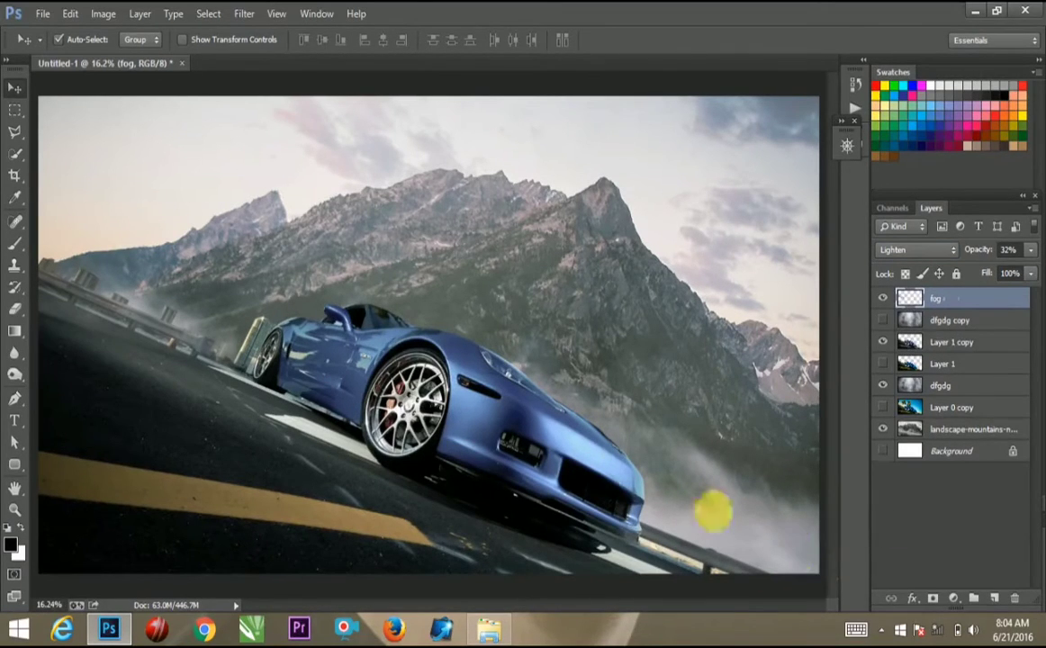
pyautogui.hotkey('ctrl', 'j')
# Step: Move a fog copy under the car, stretched to about 172% and tilted 16°
pyautogui.moveTo(164, 319)
pyautogui.mouseDown()
pyautogui.moveTo(482, 502)
pyautogui.moveTo(378, 410)
pyautogui.moveTo(416, 369)
pyautogui.moveTo(463, 487)
pyautogui.mouseUp()
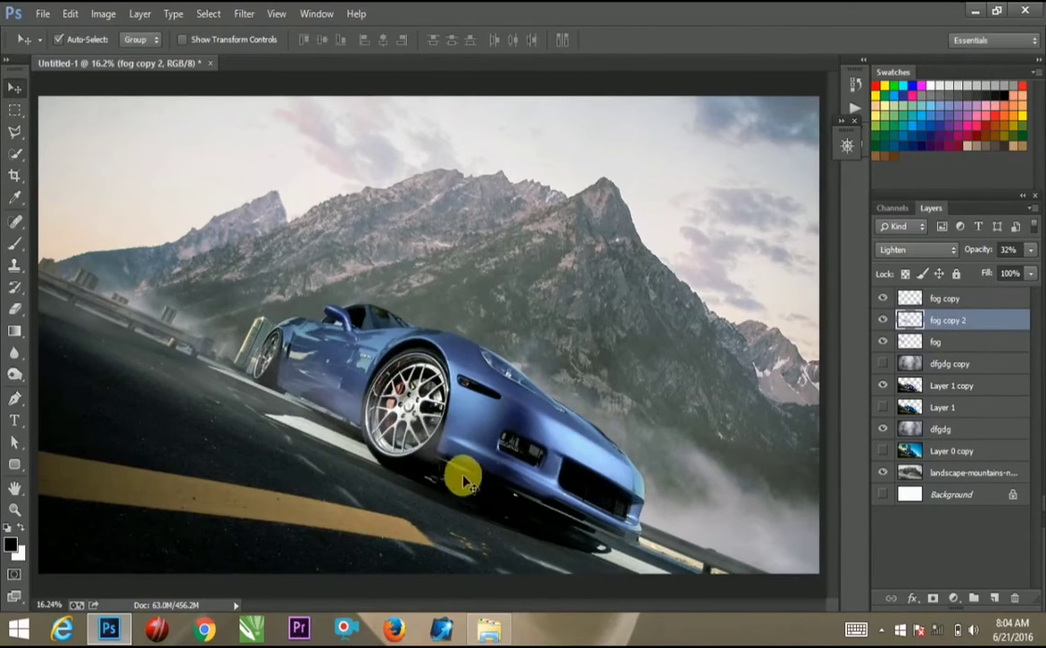
pyautogui.hotkey('ctrl', 't')
pyautogui.moveTo(589, 423)
pyautogui.mouseDown()
pyautogui.moveTo(641, 484)
pyautogui.moveTo(665, 474)
pyautogui.mouseUp()
pyautogui.moveTo(684, 315)
pyautogui.mouseDown()
pyautogui.moveTo(711, 433)
pyautogui.moveTo(707, 415)
pyautogui.mouseUp()
pyautogui.moveTo(486, 422)
pyautogui.mouseDown()
pyautogui.moveTo(463, 491)
pyautogui.moveTo(473, 518)
pyautogui.mouseUp()
pyautogui.moveTo(705, 469); pyautogui.dragTo(646, 407)
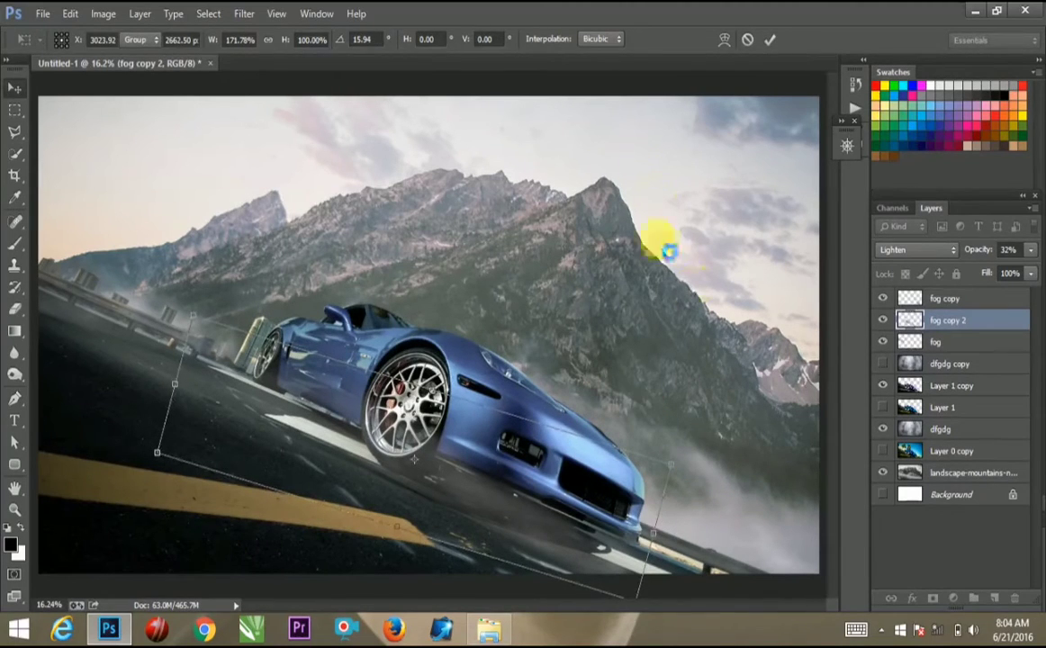
pyautogui.press('Return')
# Step: Fade fog copy 2 to 19% opacity and move the dfgdg copy layer to the top
pyautogui.click(1030, 250)
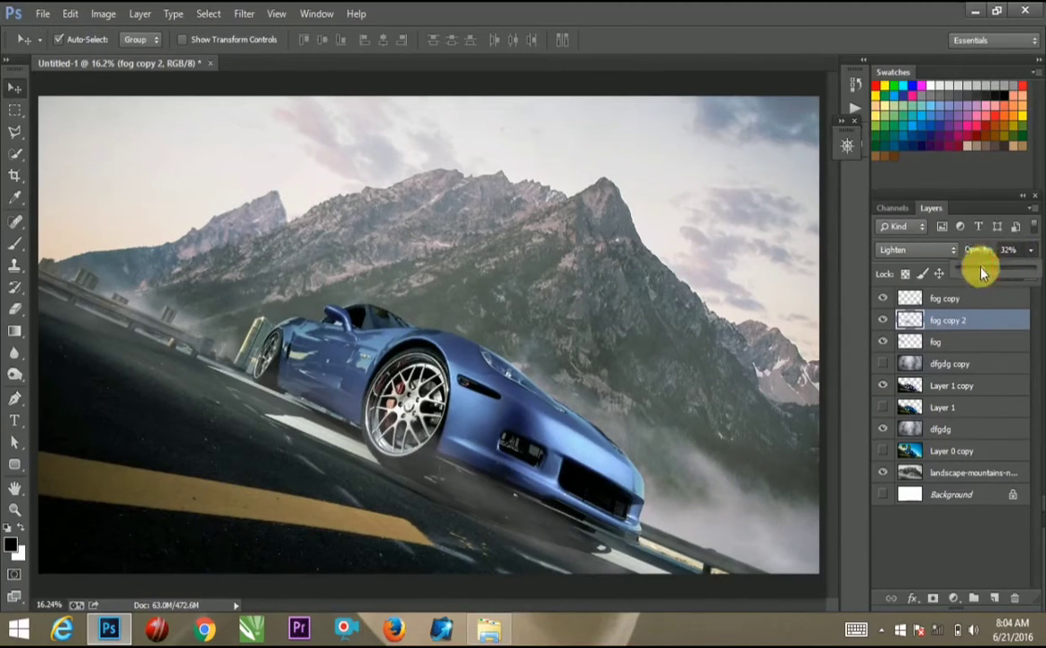
pyautogui.moveTo(981, 272); pyautogui.dragTo(962, 345)
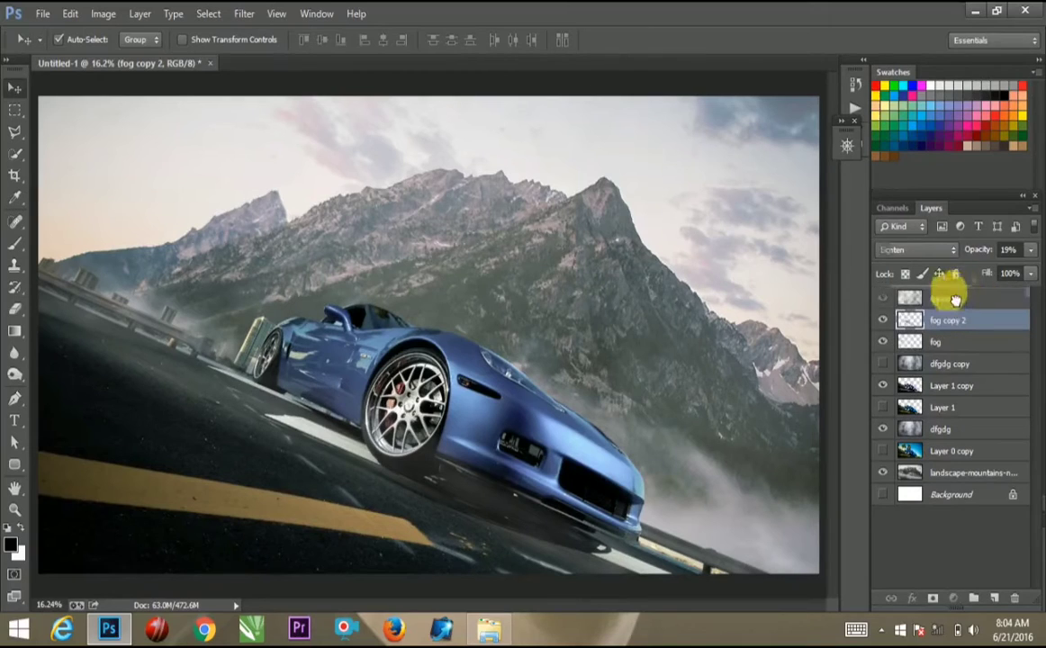
pyautogui.moveTo(956, 300); pyautogui.dragTo(882, 298)
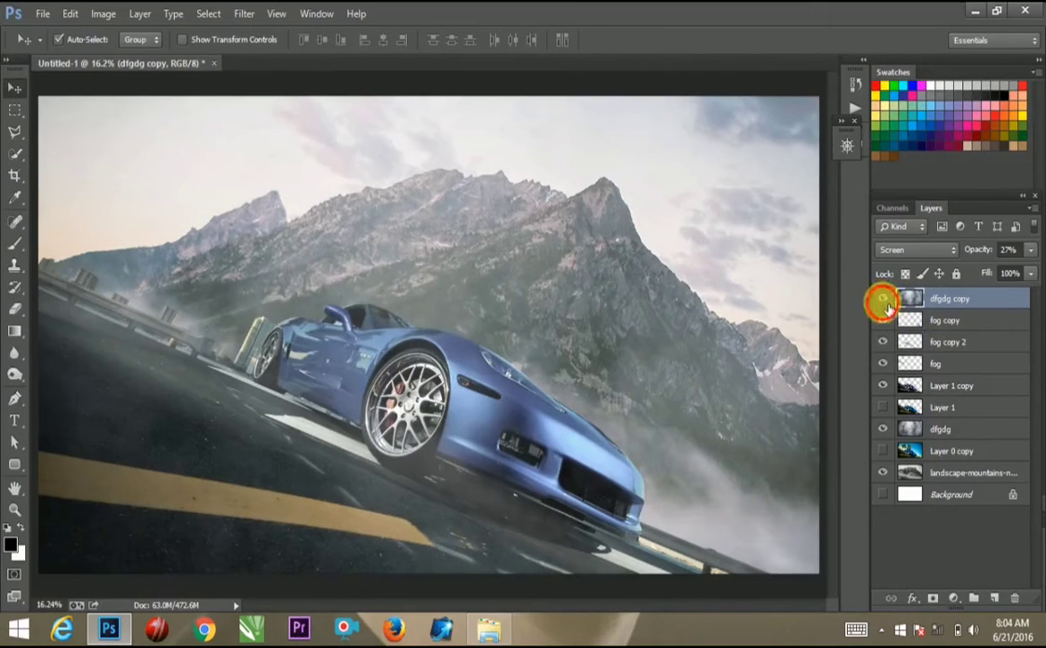
# Step: Hide dfgdg copy, zoom to 50% on the car's cockpit and select Layer 1 copy
pyautogui.click(883, 300)
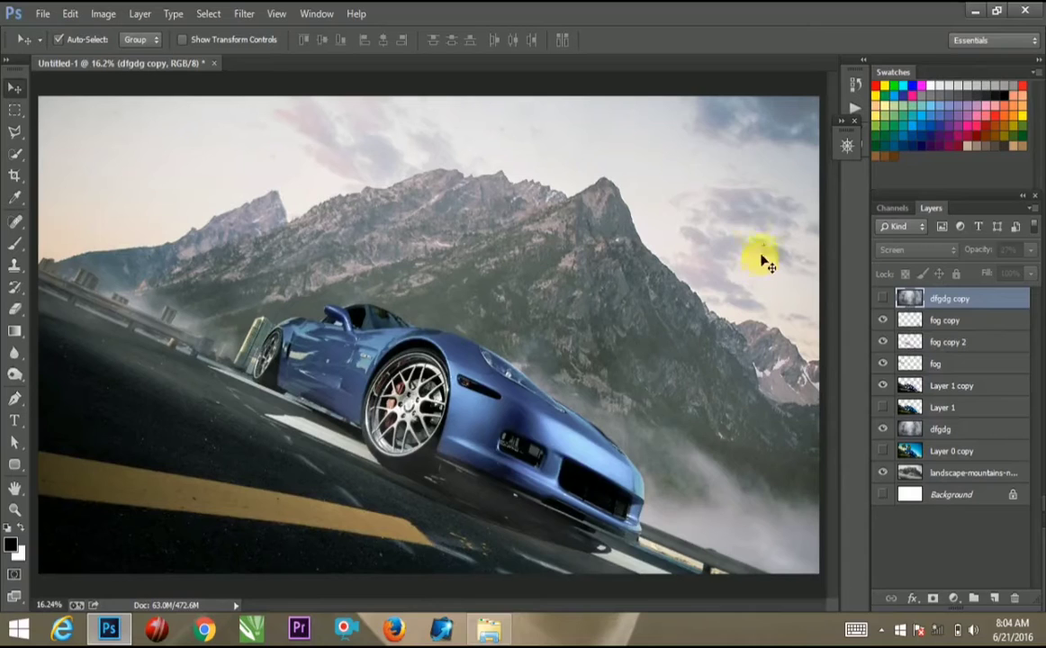
pyautogui.click(360, 522)
pyautogui.hotkey('ctrl', '+')
pyautogui.hotkey('ctrl', '+')
pyautogui.hotkey('ctrl', '+')
pyautogui.hotkey('ctrl', '+')
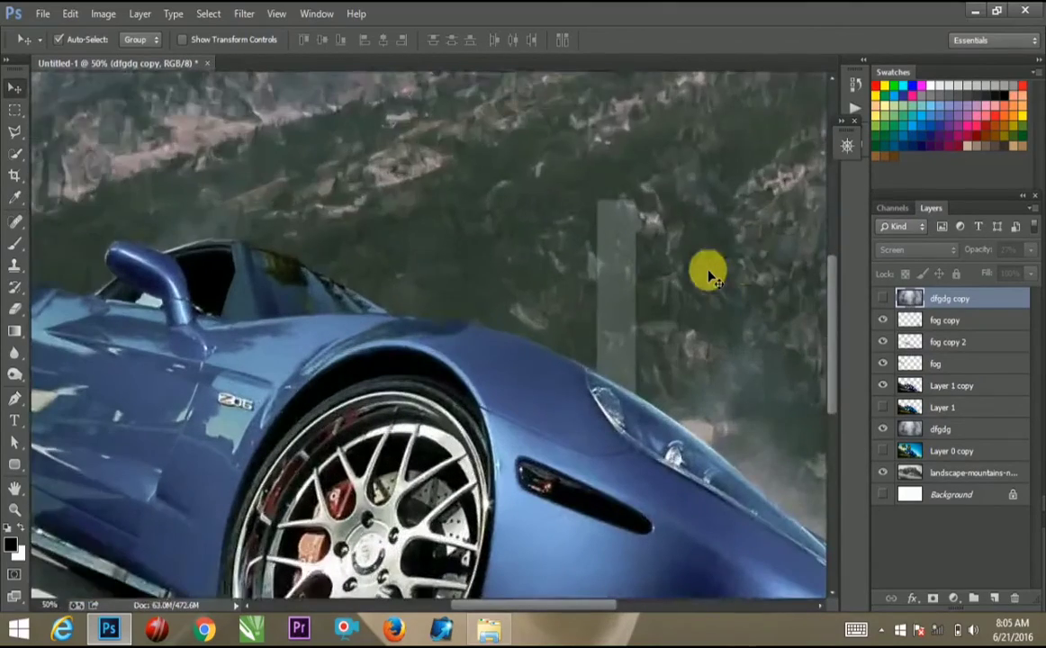
pyautogui.moveTo(362, 261); pyautogui.dragTo(492, 324)
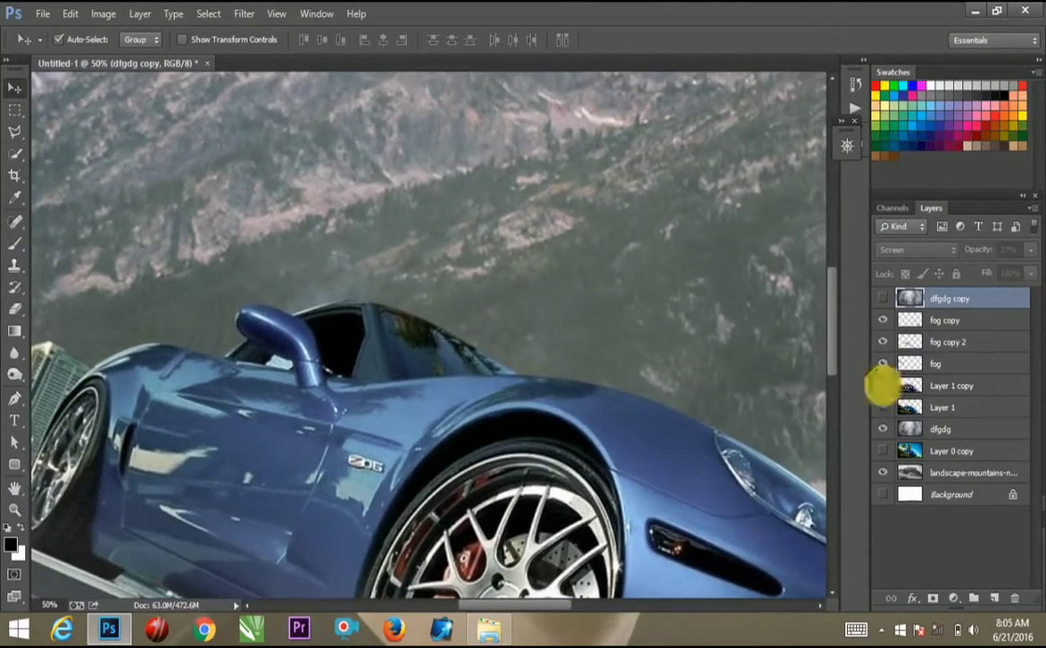
pyautogui.click(936, 385)
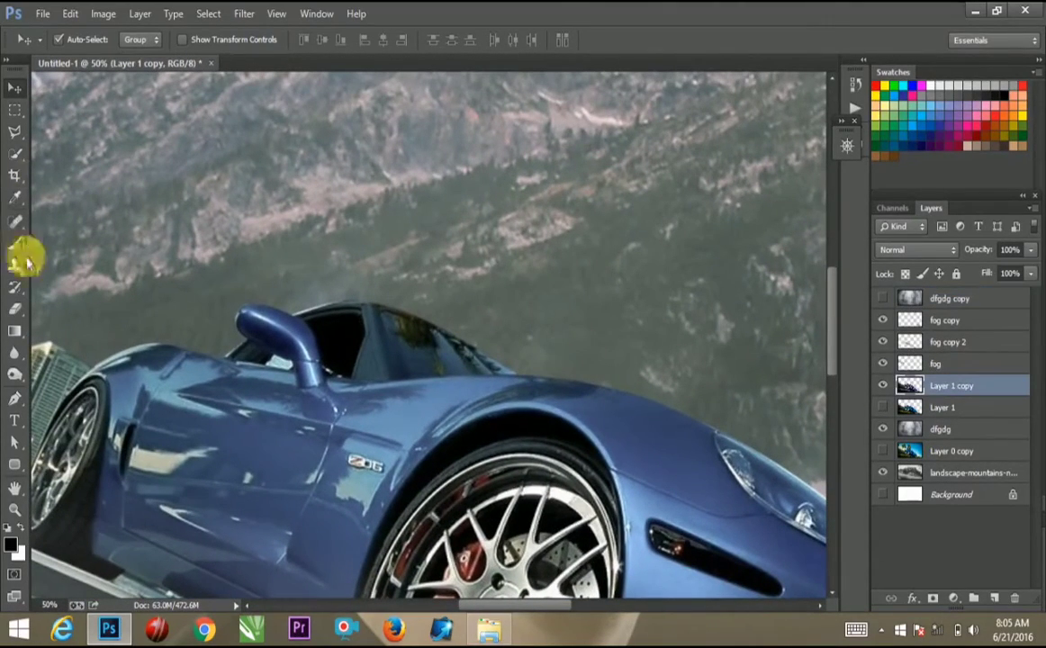
# Step: Trace a closed Pen path around the car's windshield
pyautogui.click(14, 398)
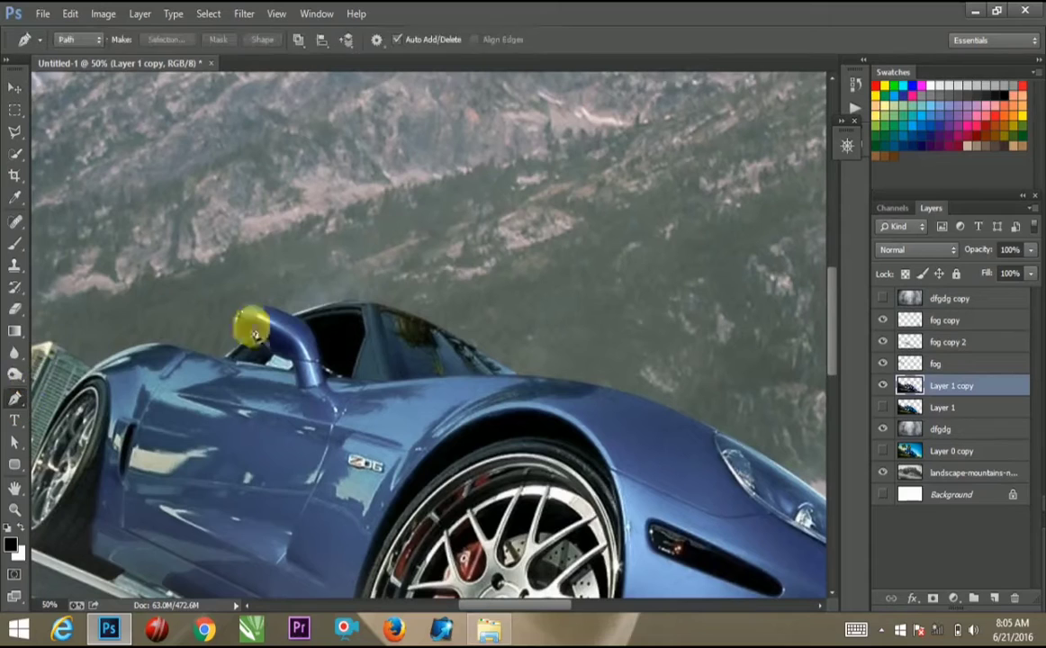
pyautogui.click(379, 315)
pyautogui.click(393, 378)
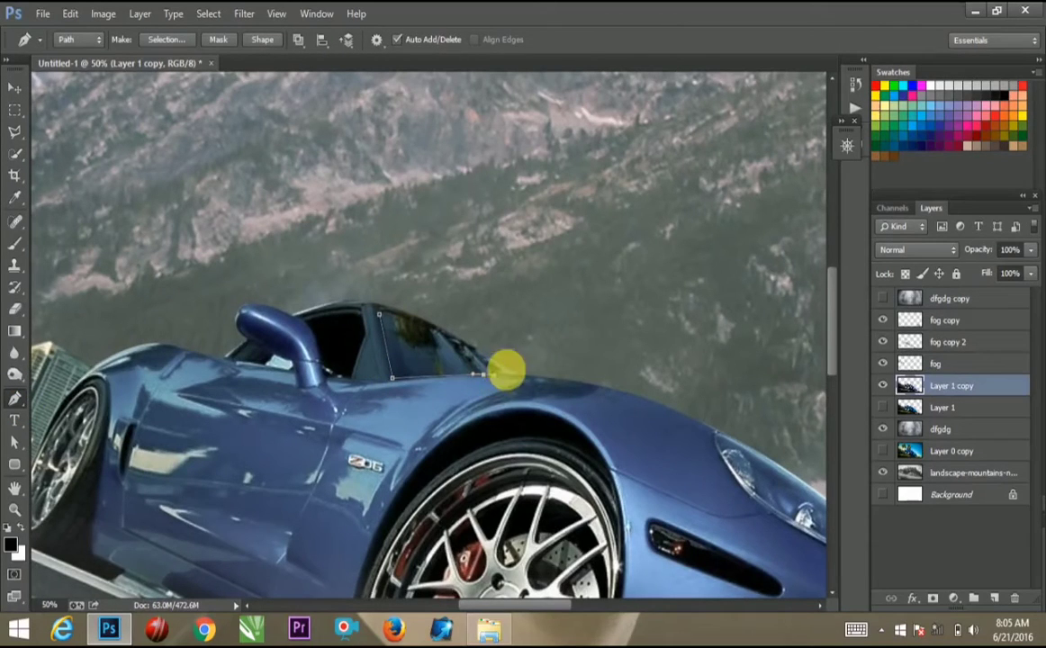
pyautogui.moveTo(501, 361); pyautogui.dragTo(470, 353)
pyautogui.click(376, 317)
# Step: Copy the windshield selection onto new Layer 2 and return to Layer 1 copy with the full view
pyautogui.hotkey('ctrl', 'Return')
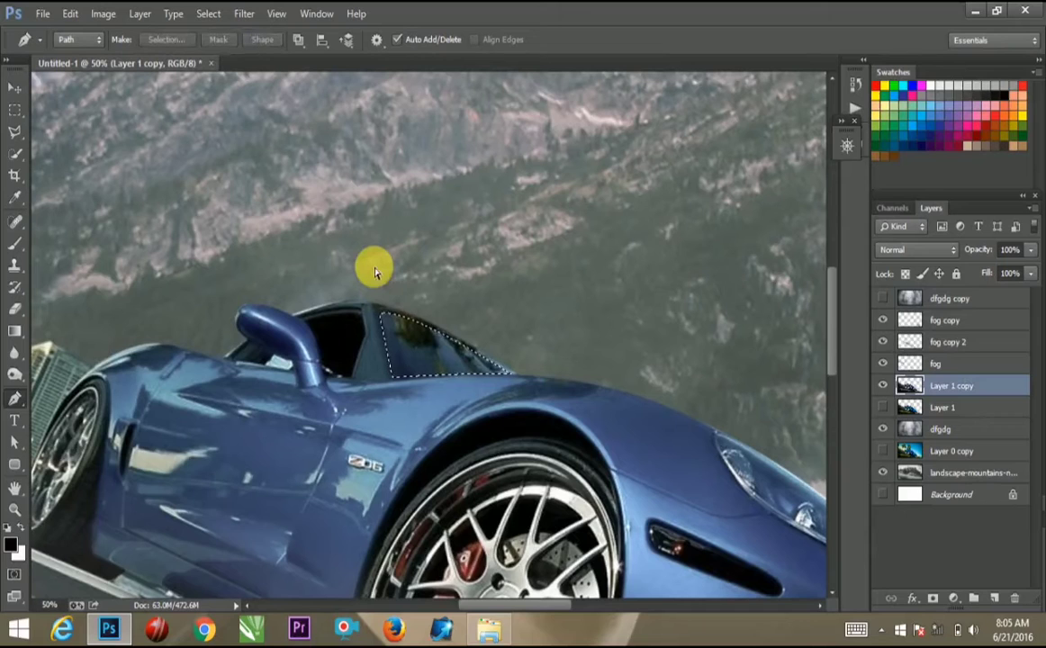
pyautogui.hotkey('ctrl', 'j')
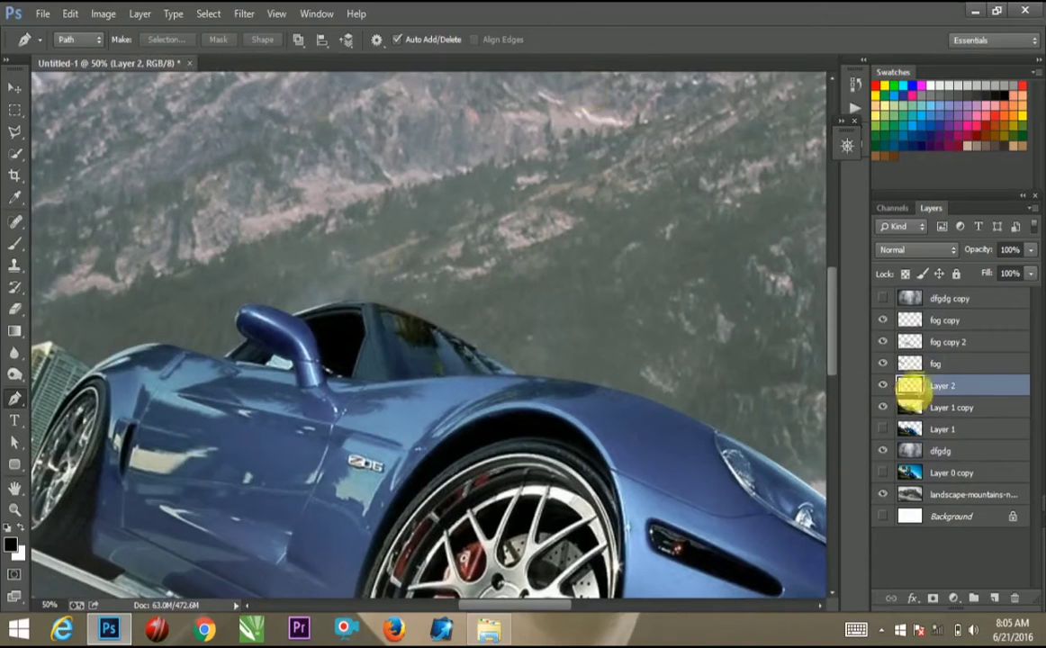
pyautogui.click(944, 411)
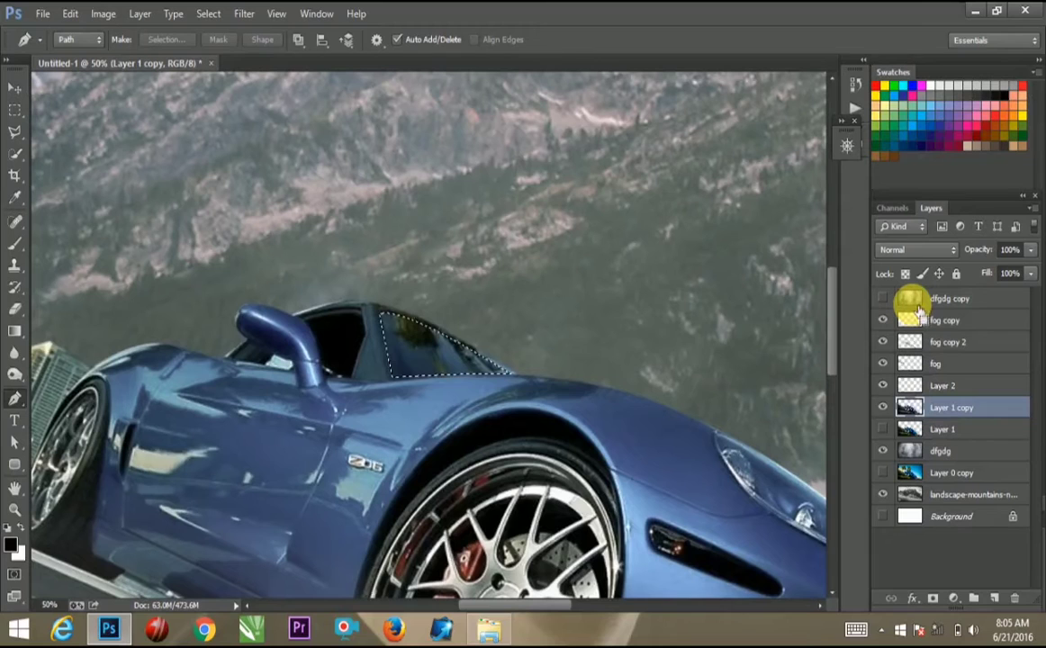
pyautogui.hotkey('ctrl', '0')
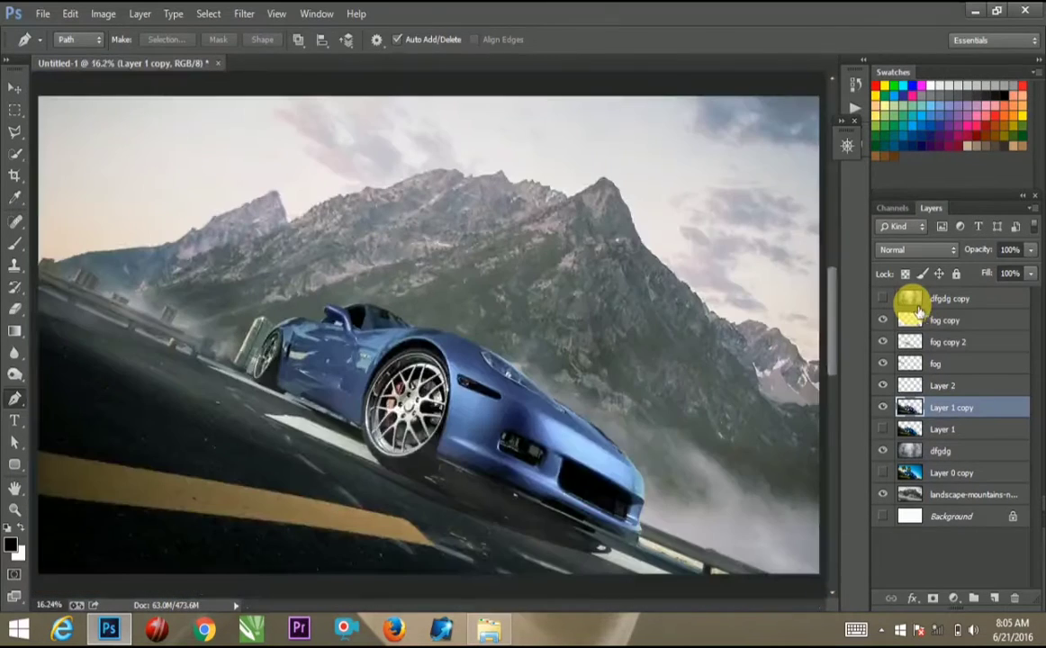
# Step: Marquee-select a mountain patch on the landscape layer and nudge it toward the car
pyautogui.click(14, 109)
pyautogui.moveTo(466, 228); pyautogui.dragTo(566, 321)
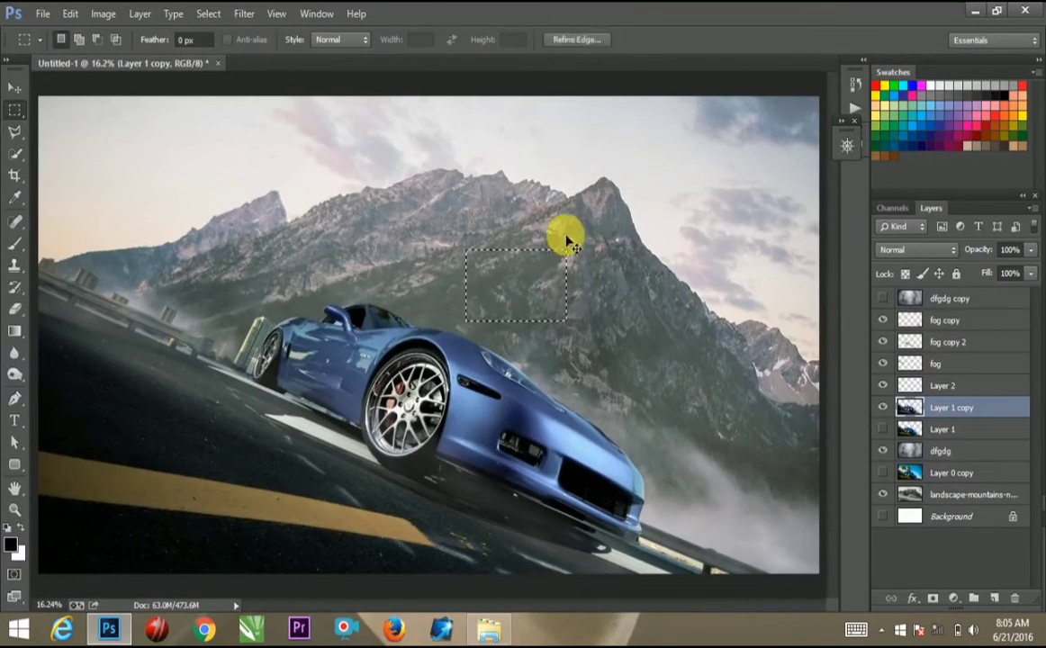
pyautogui.click(928, 494)
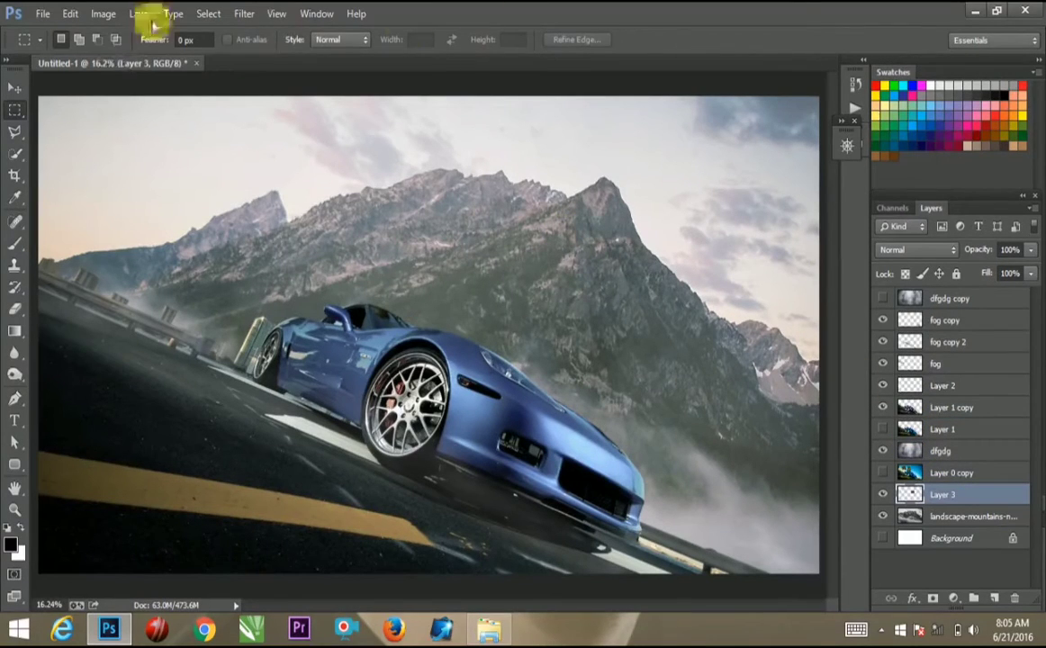
pyautogui.click(15, 87)
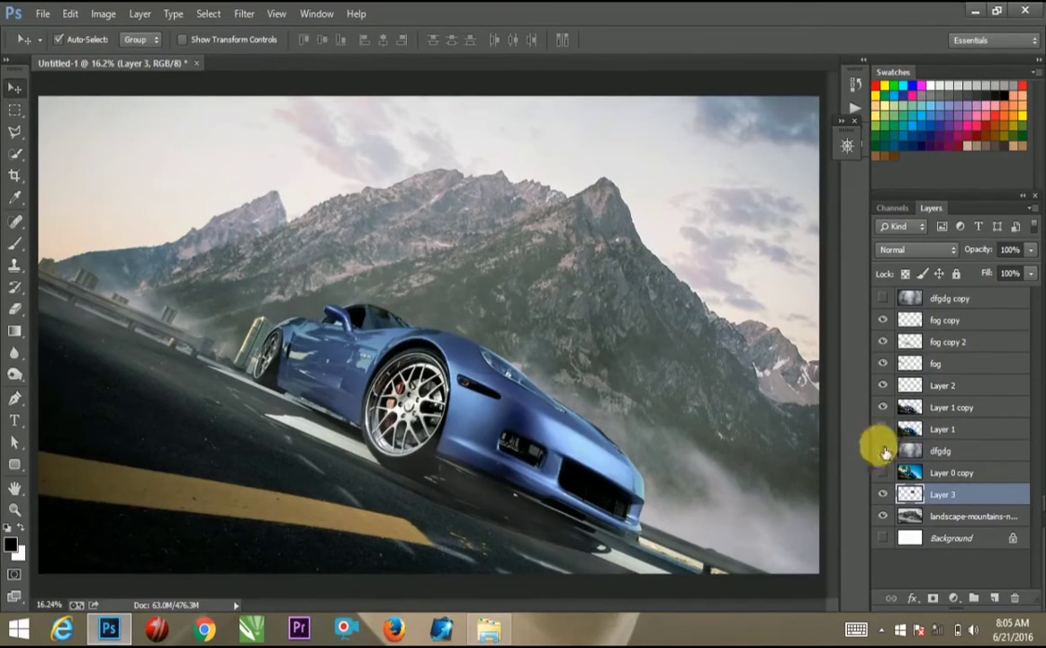
pyautogui.moveTo(536, 289)
pyautogui.mouseDown()
pyautogui.moveTo(456, 321)
pyautogui.moveTo(400, 311)
pyautogui.mouseUp()
# Step: Stack Layer 3 above the windshield layer, remove the stray roof patch and zoom in on the car
pyautogui.moveTo(950, 498); pyautogui.dragTo(952, 374)
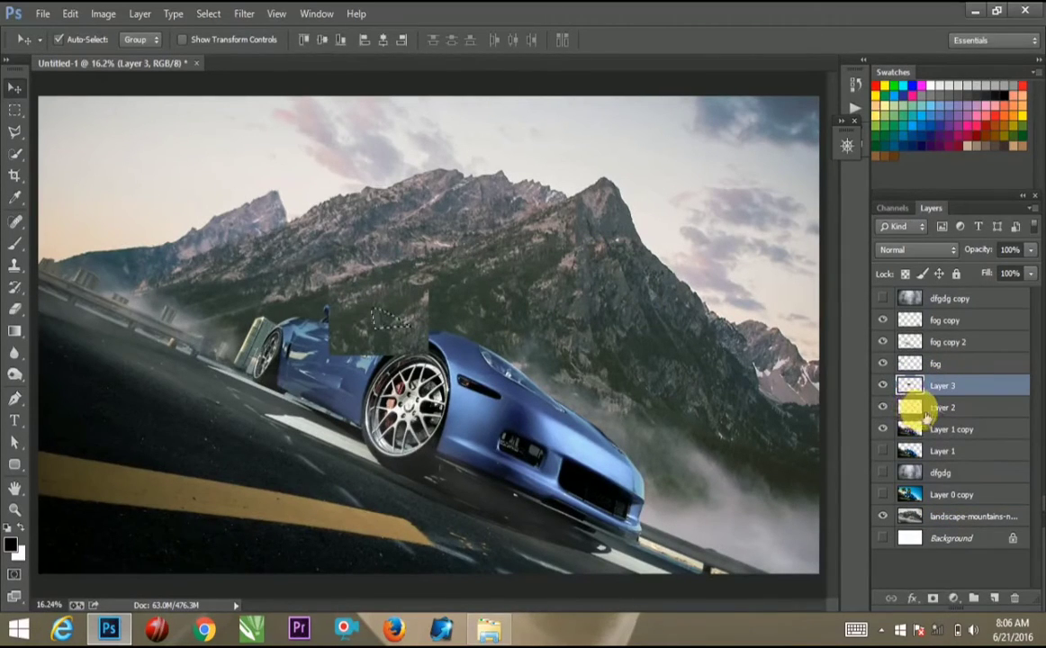
pyautogui.keyDown('ctrl'); pyautogui.click(910, 342); pyautogui.keyUp('ctrl')
pyautogui.keyDown('ctrl'); pyautogui.keyDown('shift'); pyautogui.click(914, 347); pyautogui.keyUp('shift'); pyautogui.keyUp('ctrl')
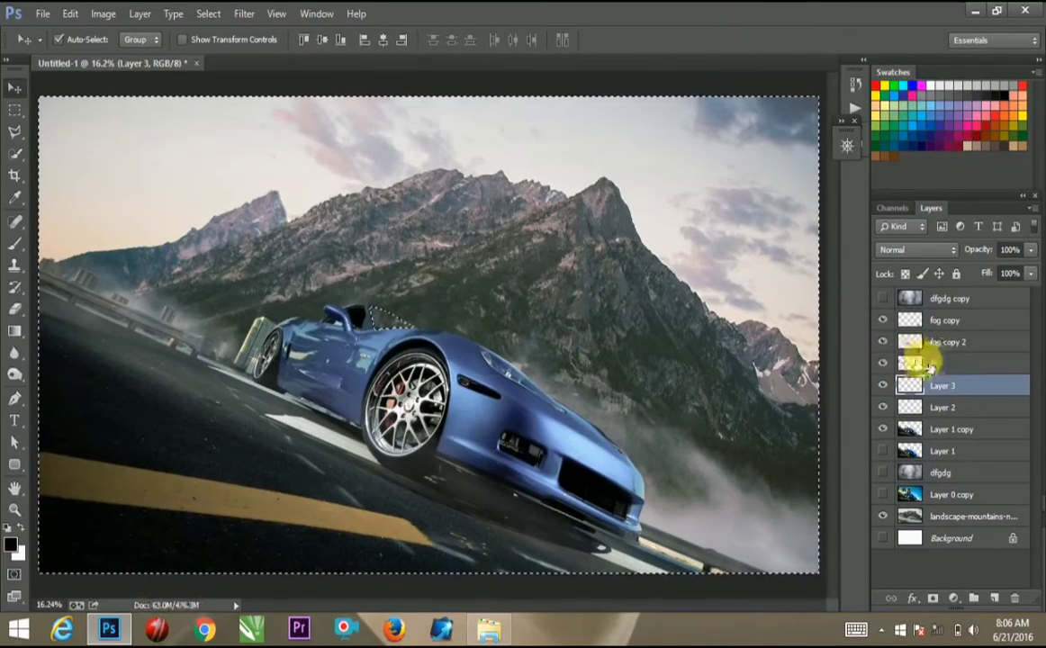
pyautogui.click(943, 363)
pyautogui.click(903, 386)
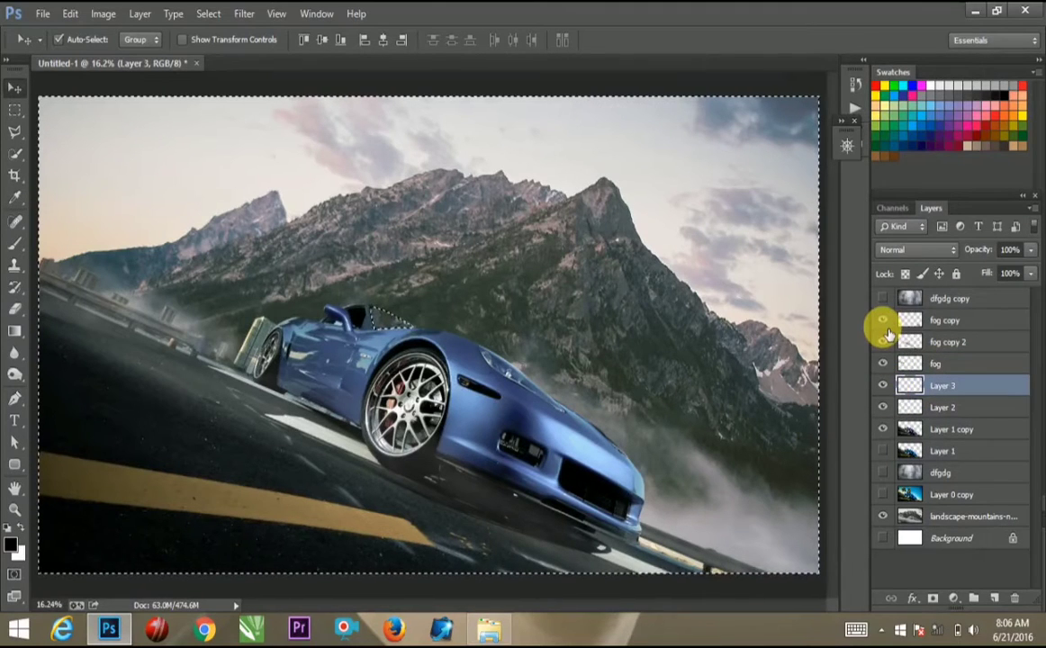
pyautogui.moveTo(886, 342); pyautogui.dragTo(889, 335)
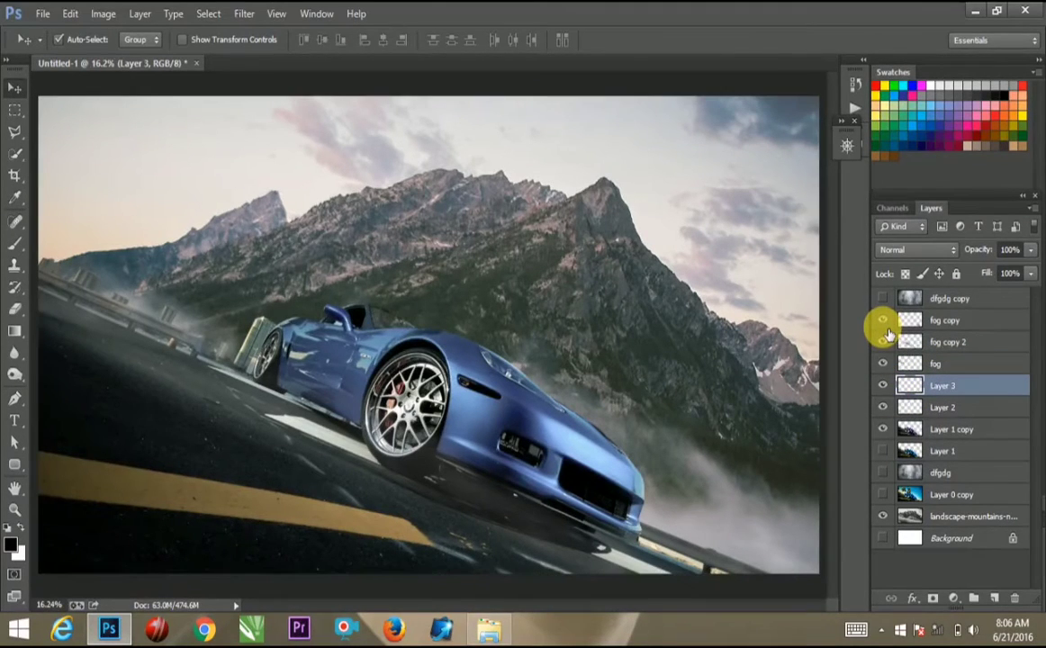
pyautogui.hotkey('ctrl', '+')
pyautogui.hotkey('ctrl', '+')
pyautogui.hotkey('ctrl', '+')
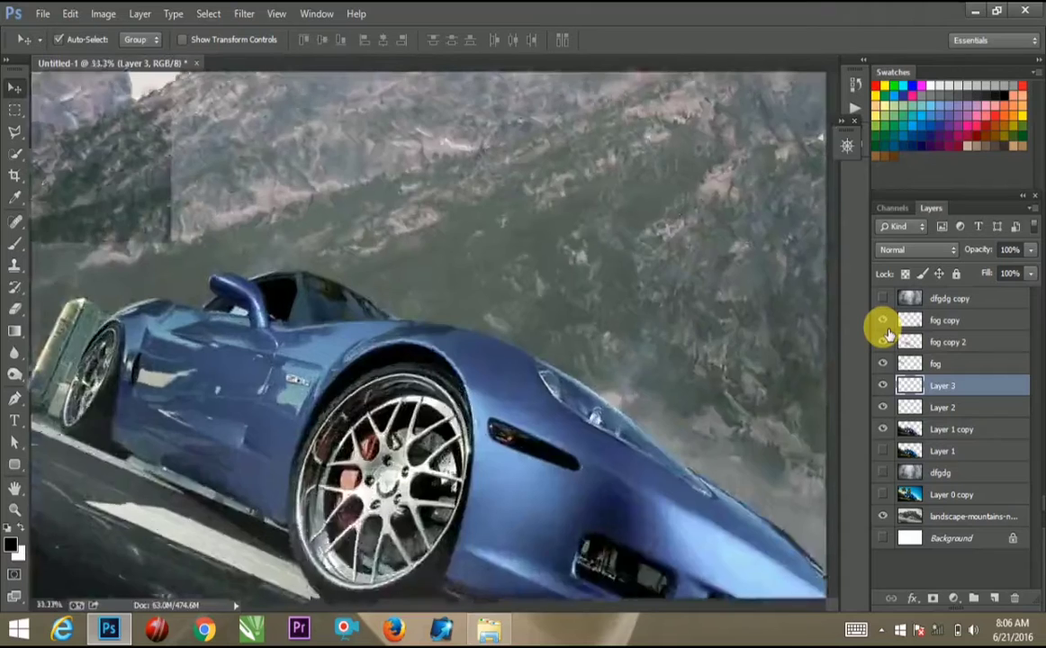
pyautogui.hotkey('ctrl', '+')
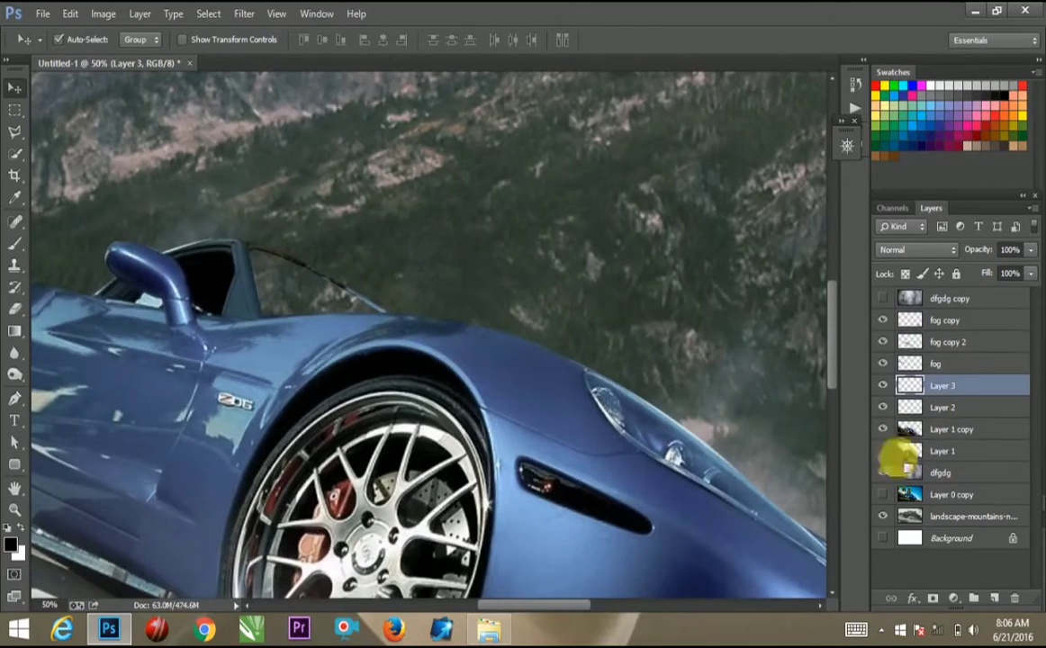
# Step: Set Layer 2 to 33% opacity and ready a 40% Brush on Layer 1 copy
pyautogui.click(1020, 261)
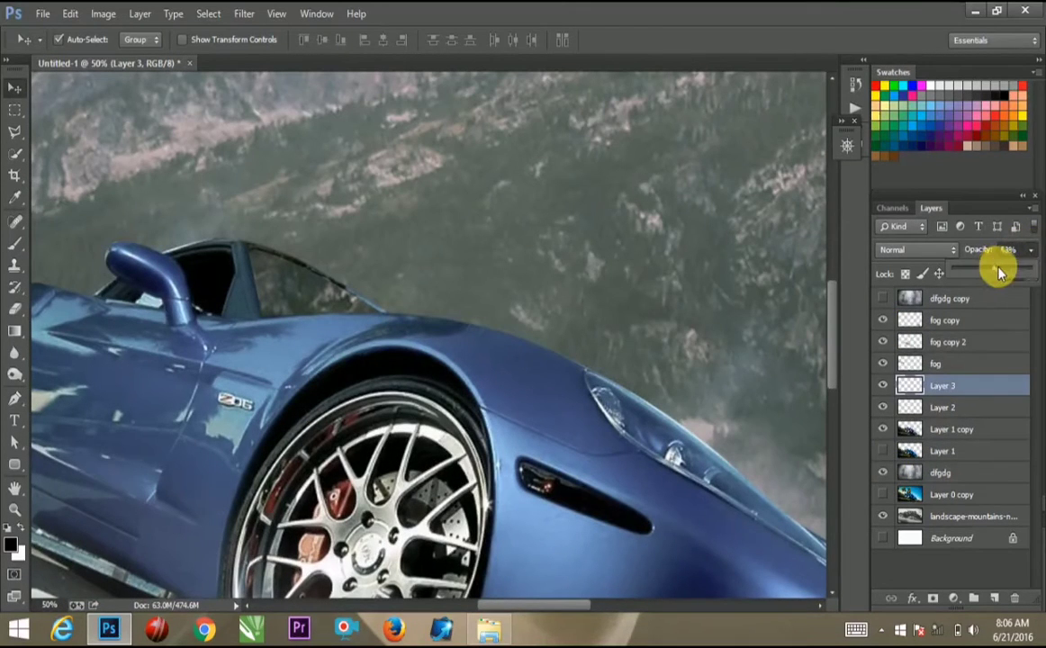
pyautogui.click(932, 409)
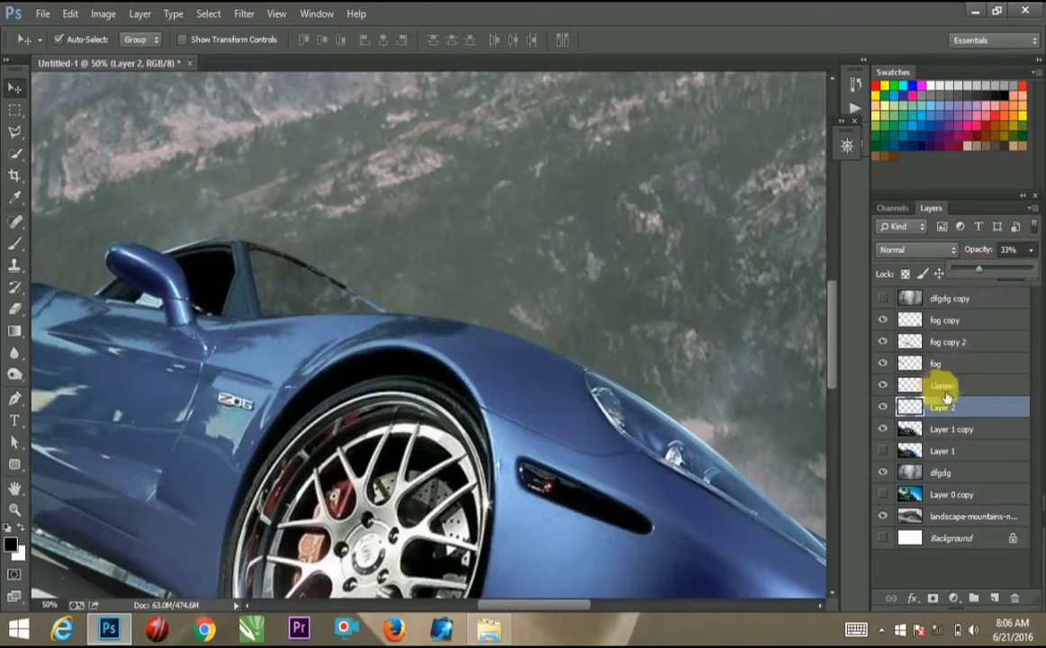
pyautogui.click(16, 243)
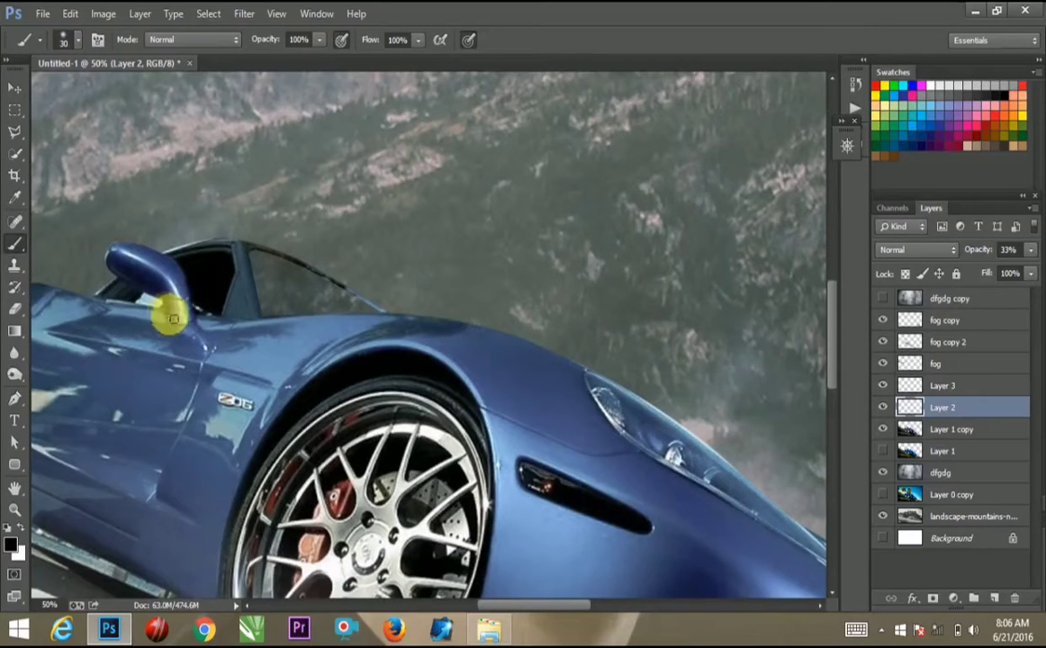
pyautogui.press('4')
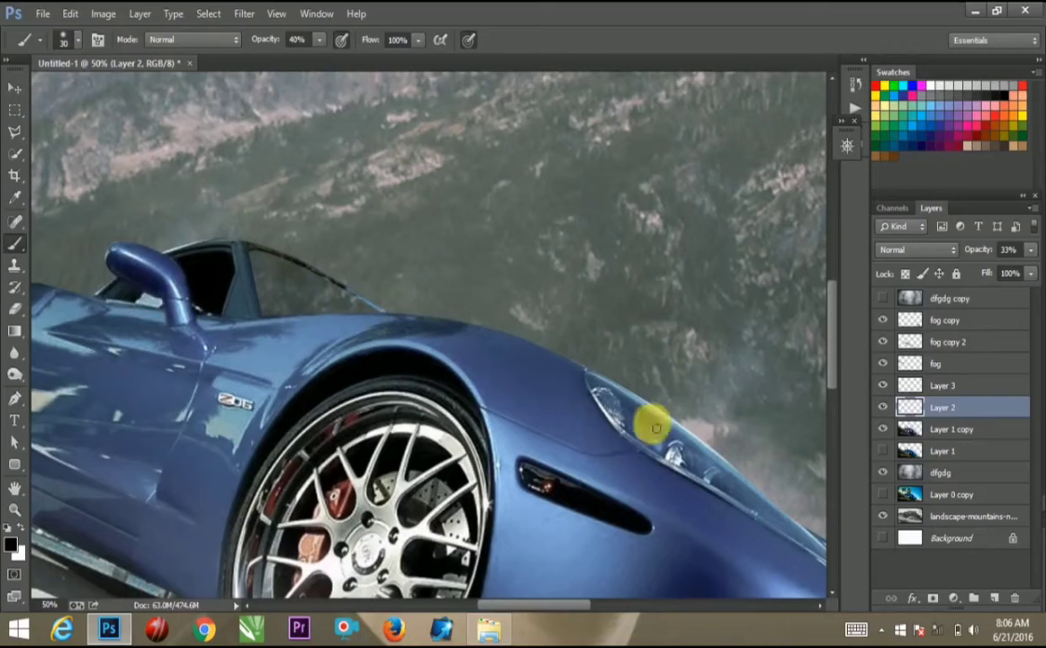
pyautogui.click(941, 430)
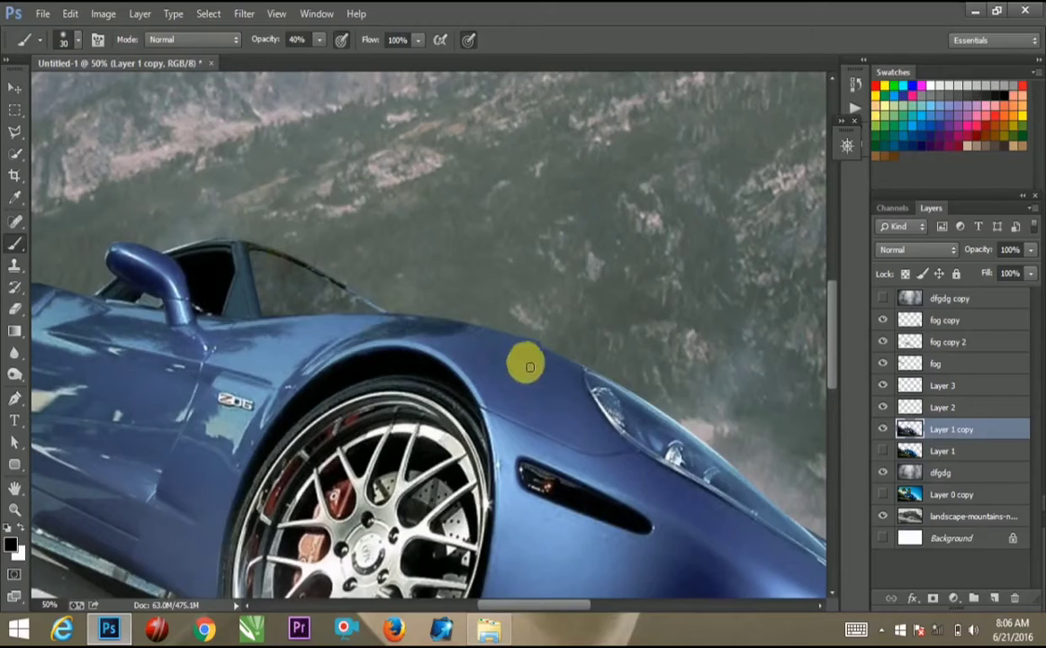
pyautogui.hotkey('ctrl', '0')
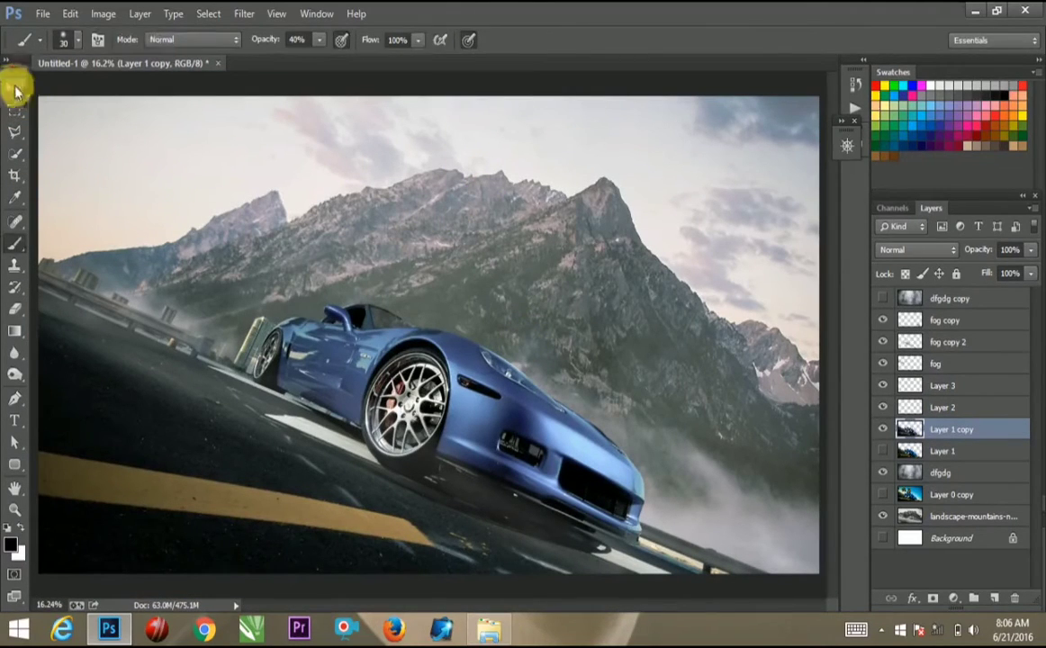
# Step: Show the dfgdg copy layer and convert the Background into normal Layer 0
pyautogui.click(15, 88)
pyautogui.click(882, 297)
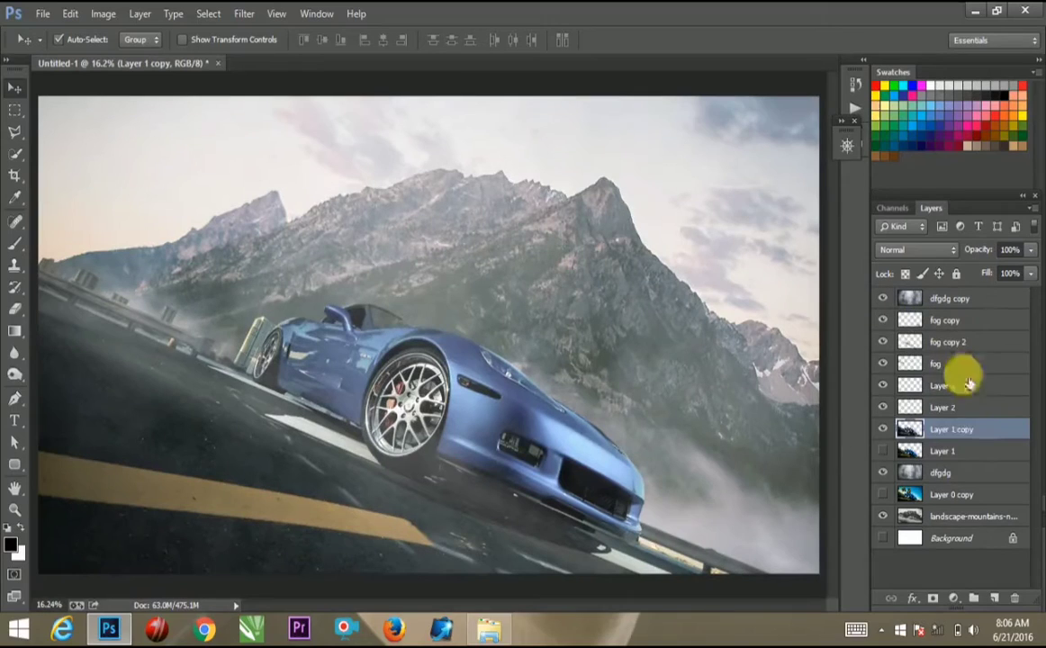
pyautogui.doubleClick(954, 538)
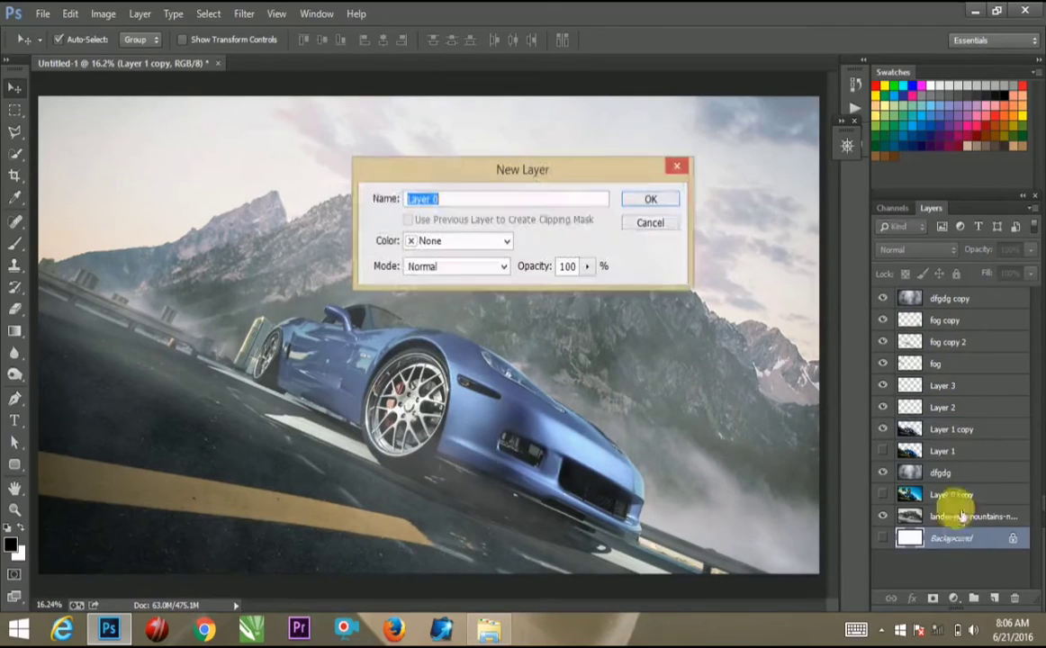
pyautogui.press('Return')
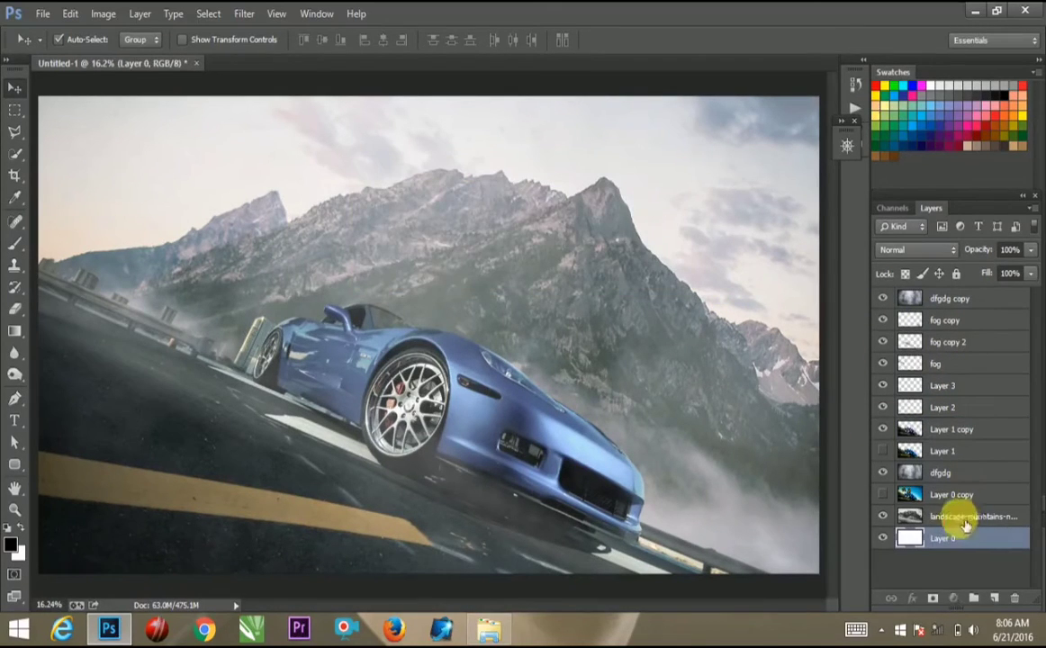
# Step: Duplicate all layers, merge the copies into one composite, then duplicate that composite
pyautogui.click(898, 515)
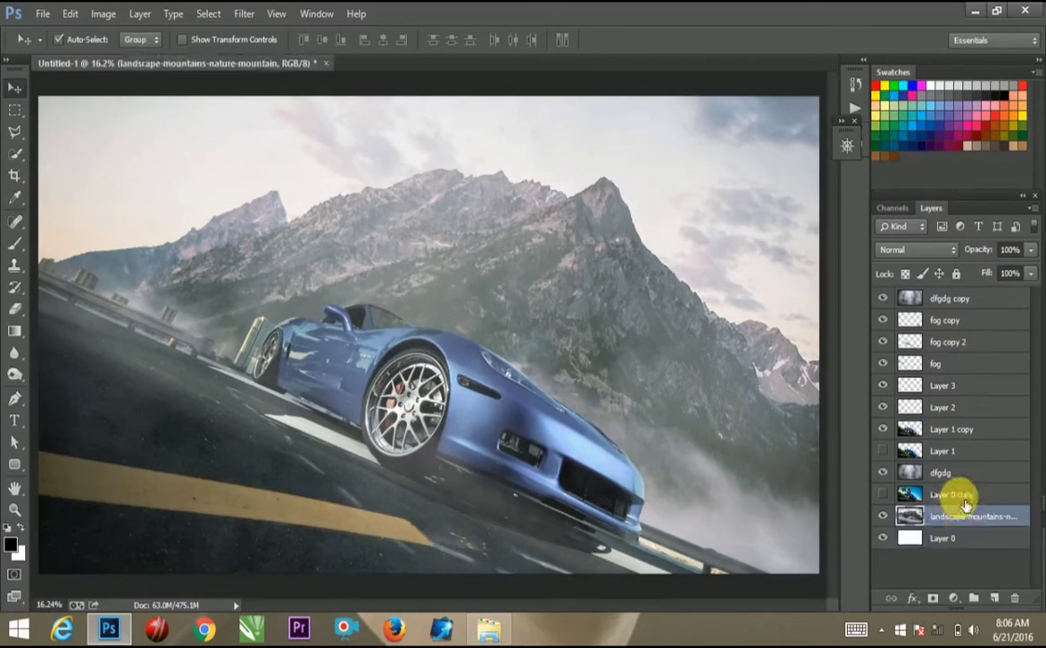
pyautogui.click(961, 300)
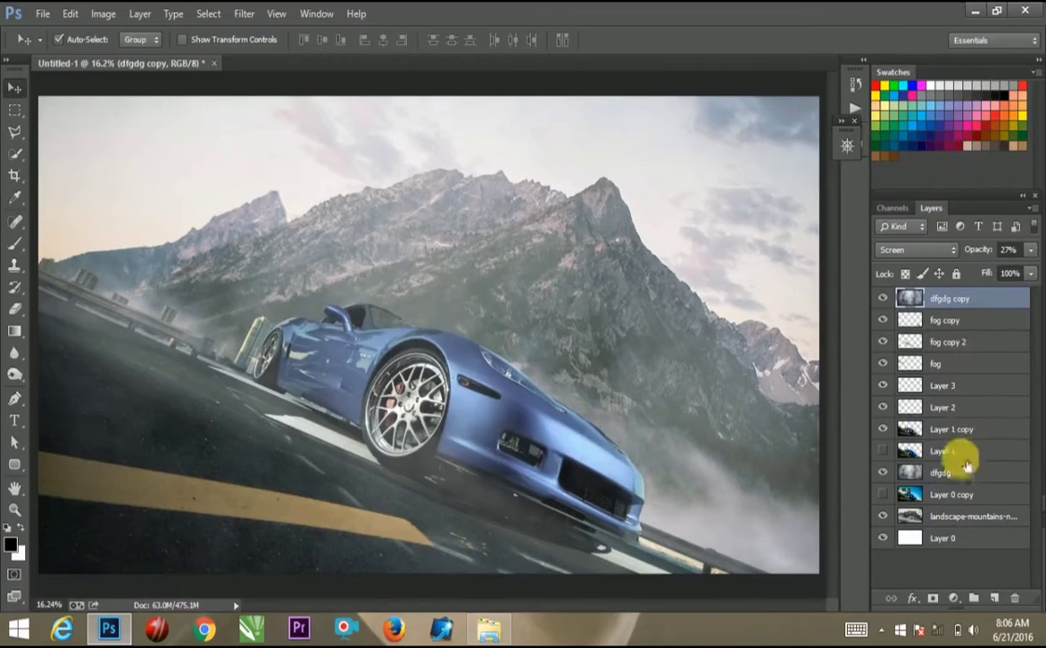
pyautogui.keyDown('shift'); pyautogui.click(952, 517); pyautogui.keyUp('shift')
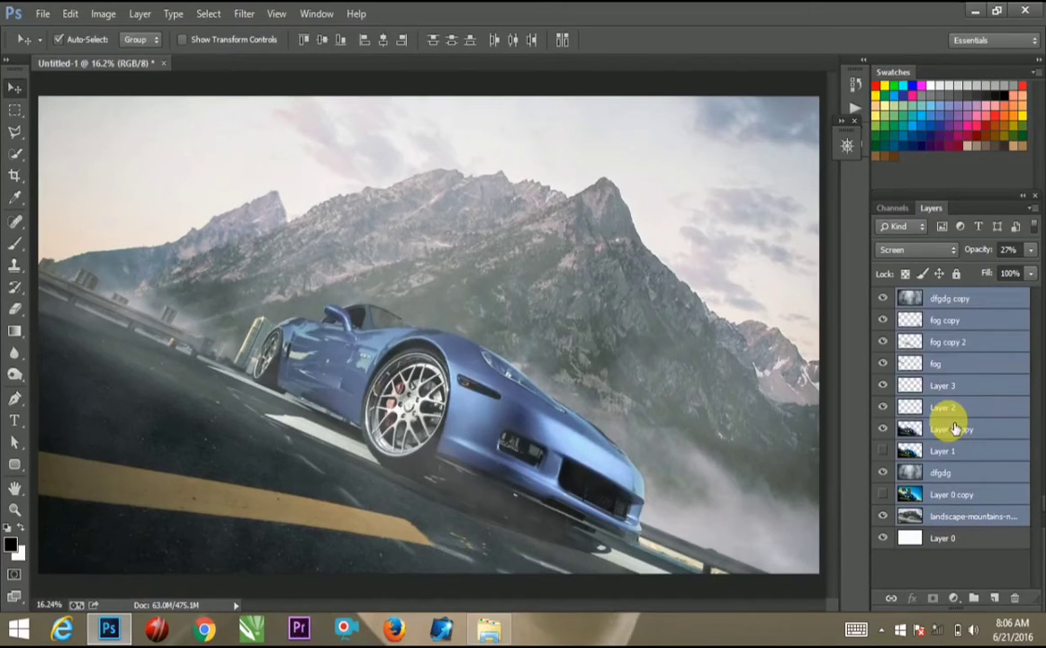
pyautogui.hotkey('ctrl', 'j')
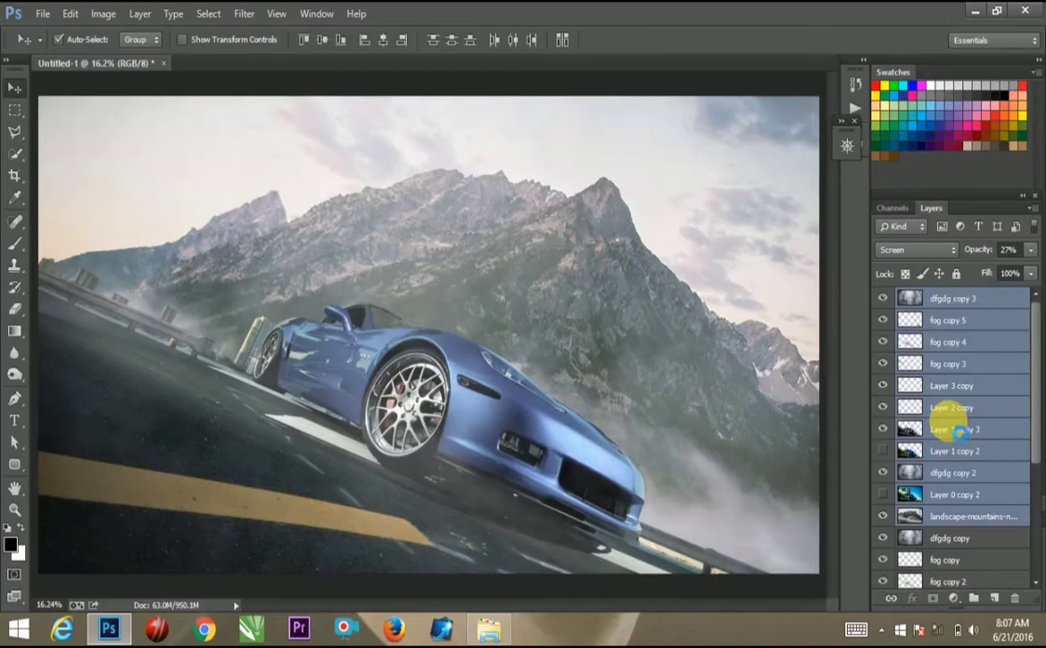
pyautogui.hotkey('ctrl', 'e')
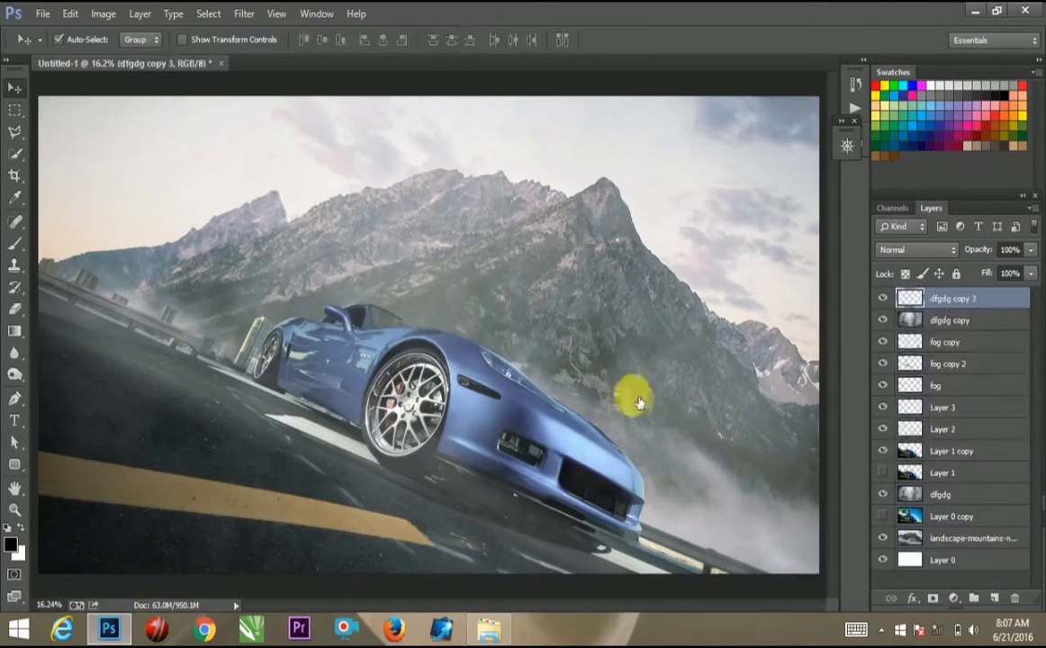
pyautogui.hotkey('ctrl', 'j')
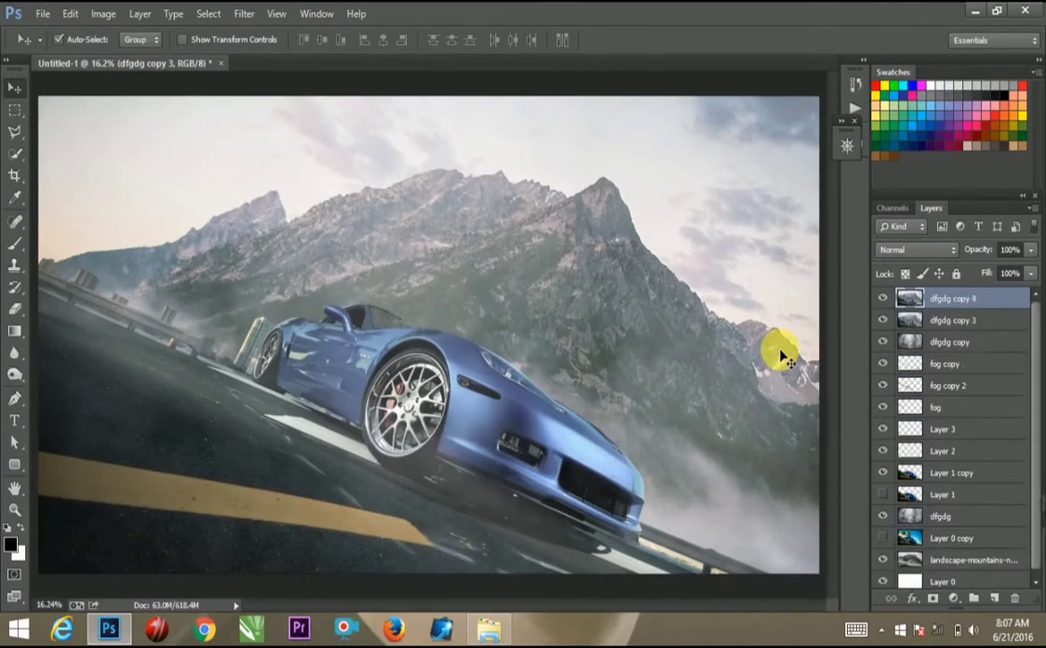
# Step: In the Camera Raw filter, reset Temperature to neutral and lower Exposure
pyautogui.click(243, 14)
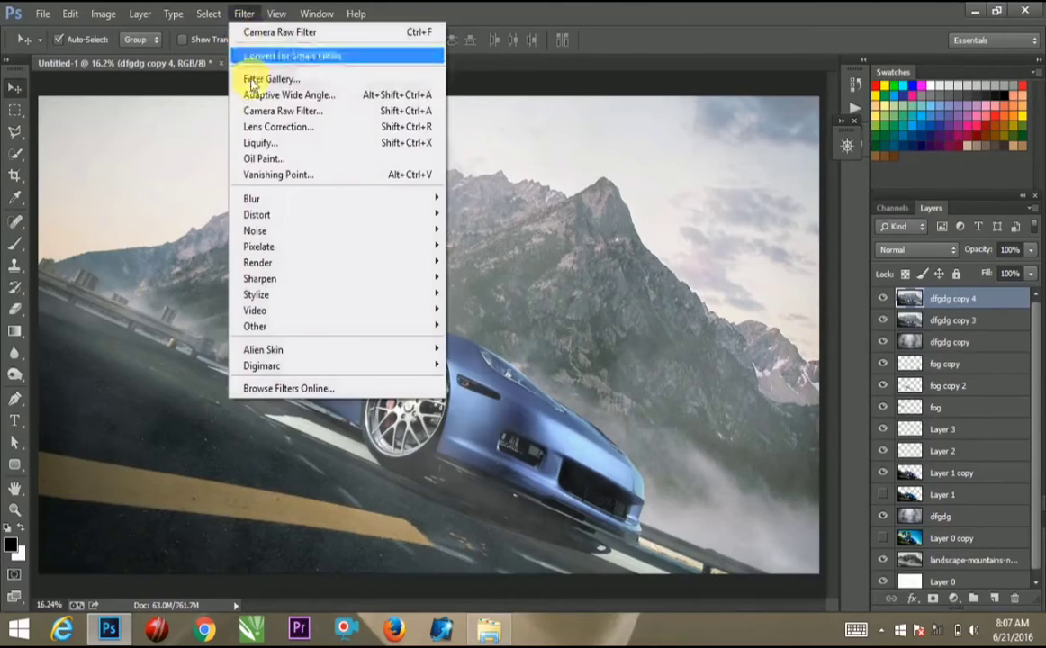
pyautogui.click(265, 110)
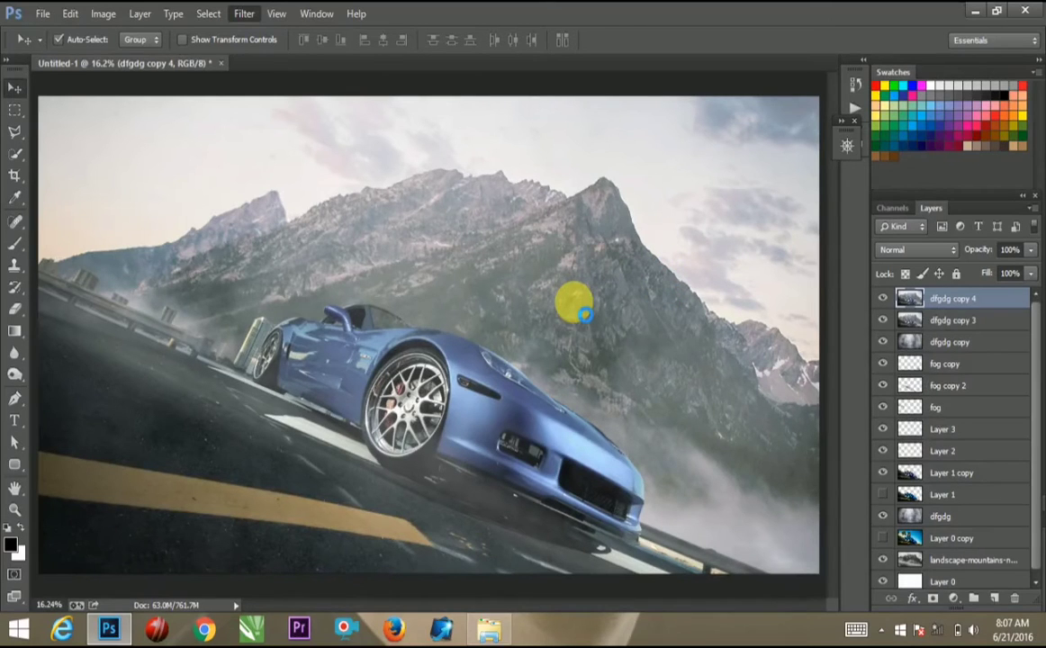
pyautogui.hotkey('ctrl', 'shift', 'a')
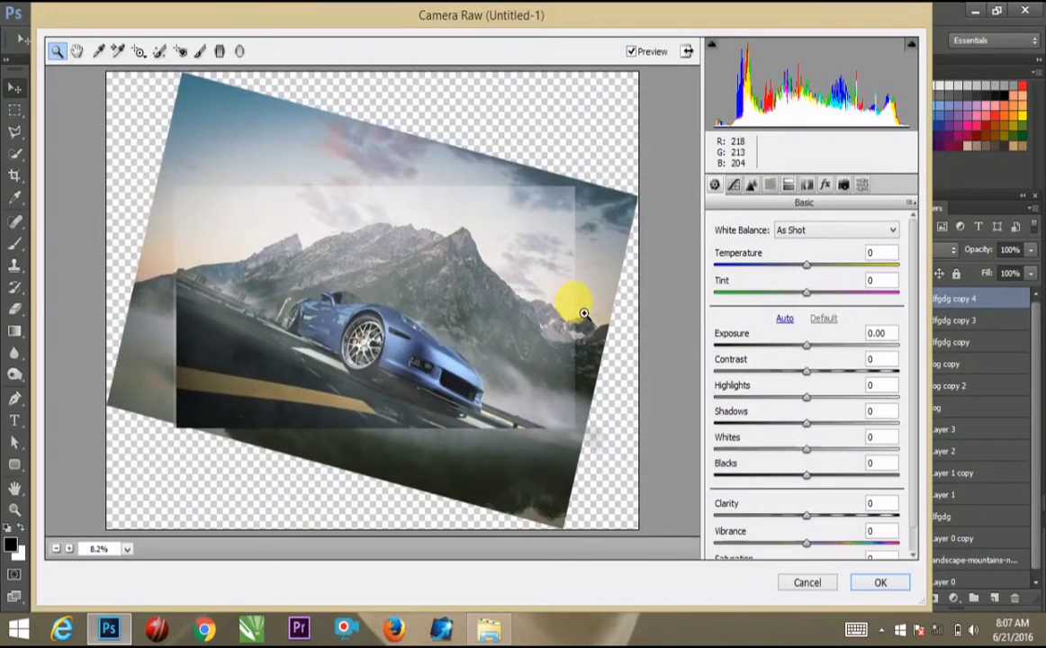
pyautogui.moveTo(806, 265)
pyautogui.mouseDown()
pyautogui.moveTo(821, 277)
pyautogui.moveTo(801, 265)
pyautogui.mouseUp()
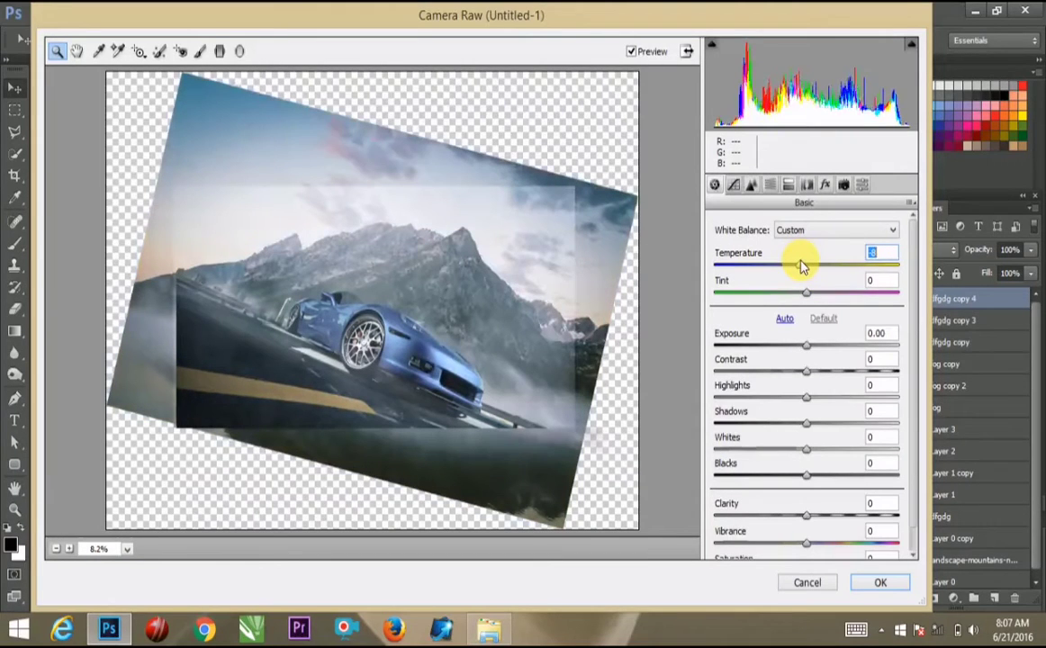
pyautogui.doubleClick(802, 265)
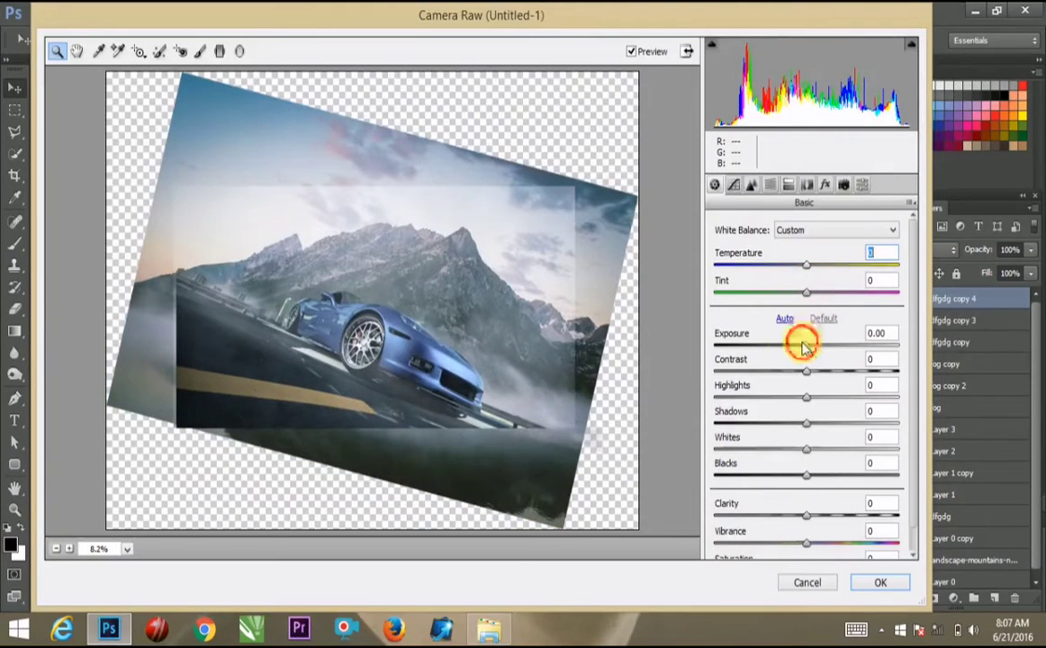
pyautogui.moveTo(804, 343)
pyautogui.mouseDown()
pyautogui.moveTo(770, 343)
pyautogui.moveTo(816, 352)
pyautogui.moveTo(793, 346)
pyautogui.moveTo(821, 373)
pyautogui.moveTo(876, 380)
pyautogui.moveTo(784, 366)
pyautogui.moveTo(810, 404)
pyautogui.moveTo(890, 415)
pyautogui.moveTo(741, 403)
pyautogui.moveTo(766, 407)
pyautogui.mouseUp()
# Step: Darken the shadows, adjust the whites, reduce vibrance slightly and apply the grade
pyautogui.moveTo(812, 432)
pyautogui.mouseDown()
pyautogui.moveTo(917, 450)
pyautogui.moveTo(714, 416)
pyautogui.moveTo(729, 419)
pyautogui.mouseUp()
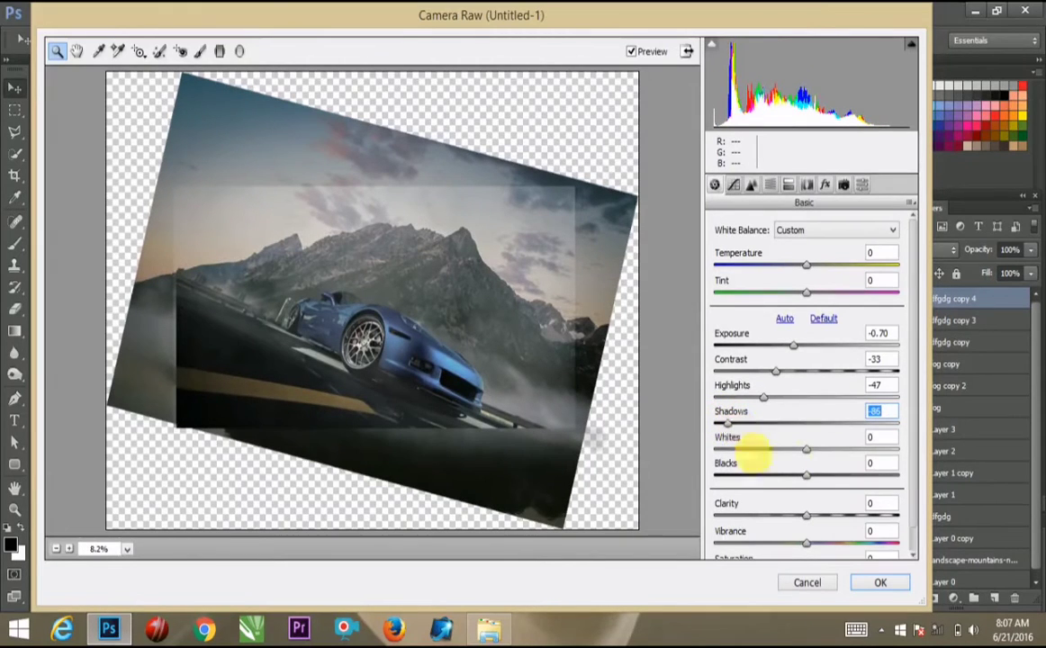
pyautogui.moveTo(809, 450)
pyautogui.mouseDown()
pyautogui.moveTo(893, 473)
pyautogui.moveTo(789, 461)
pyautogui.moveTo(810, 483)
pyautogui.moveTo(864, 472)
pyautogui.moveTo(845, 495)
pyautogui.moveTo(817, 486)
pyautogui.moveTo(855, 486)
pyautogui.mouseUp()
pyautogui.scroll(-1, 911, 483)
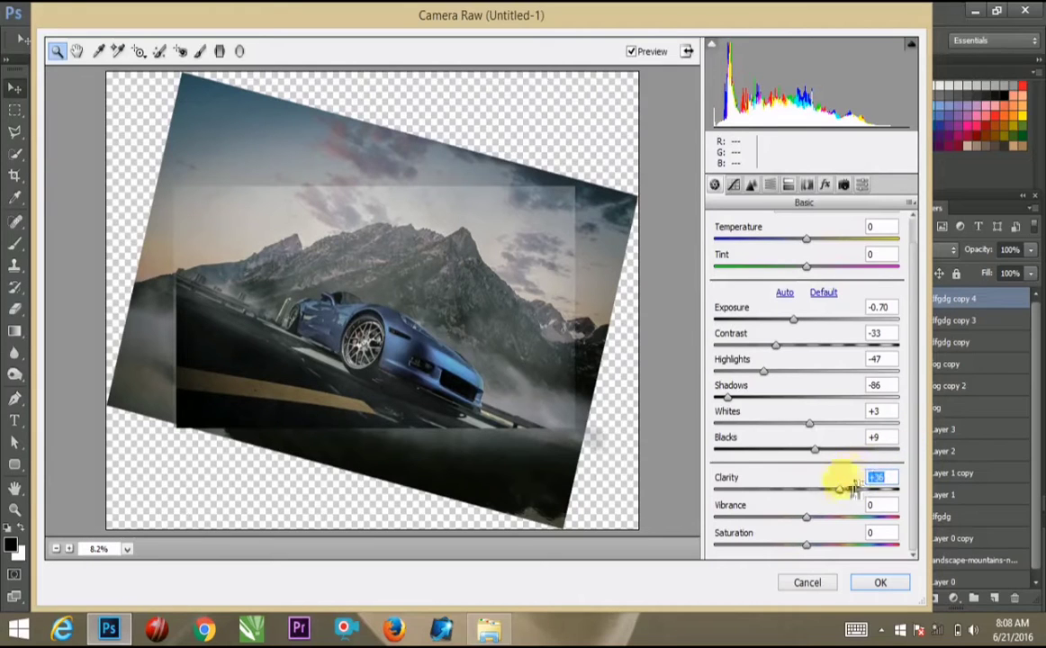
pyautogui.click(828, 518)
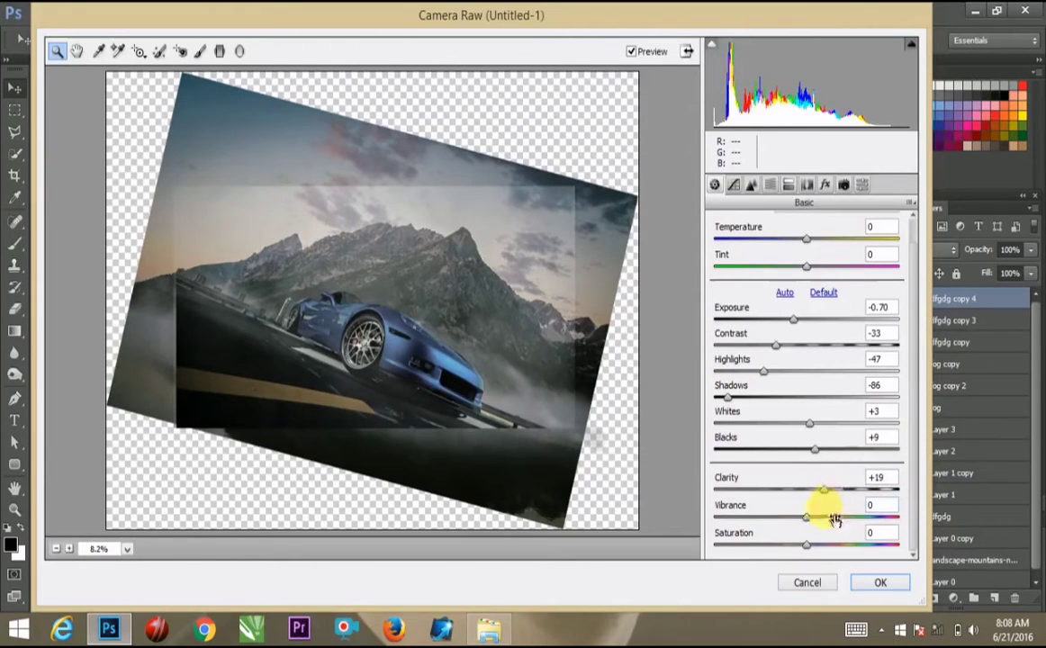
pyautogui.moveTo(837, 527)
pyautogui.mouseDown()
pyautogui.moveTo(795, 519)
pyautogui.moveTo(810, 520)
pyautogui.mouseUp()
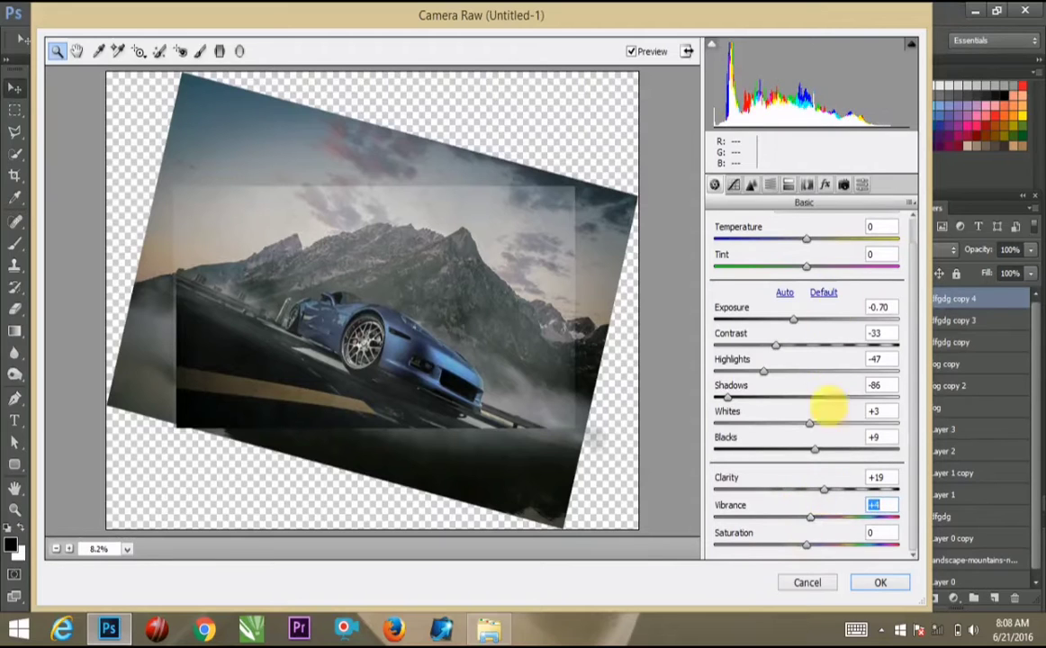
pyautogui.click(869, 583)
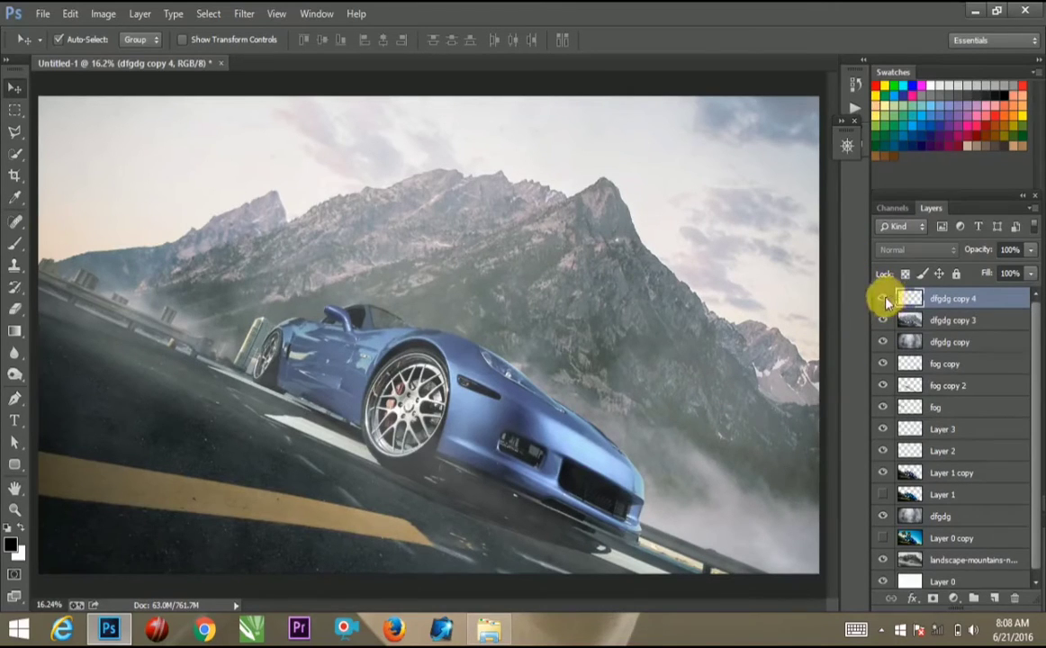
# Step: Toggle the graded layer to compare before and after, then duplicate it
pyautogui.click(883, 299)
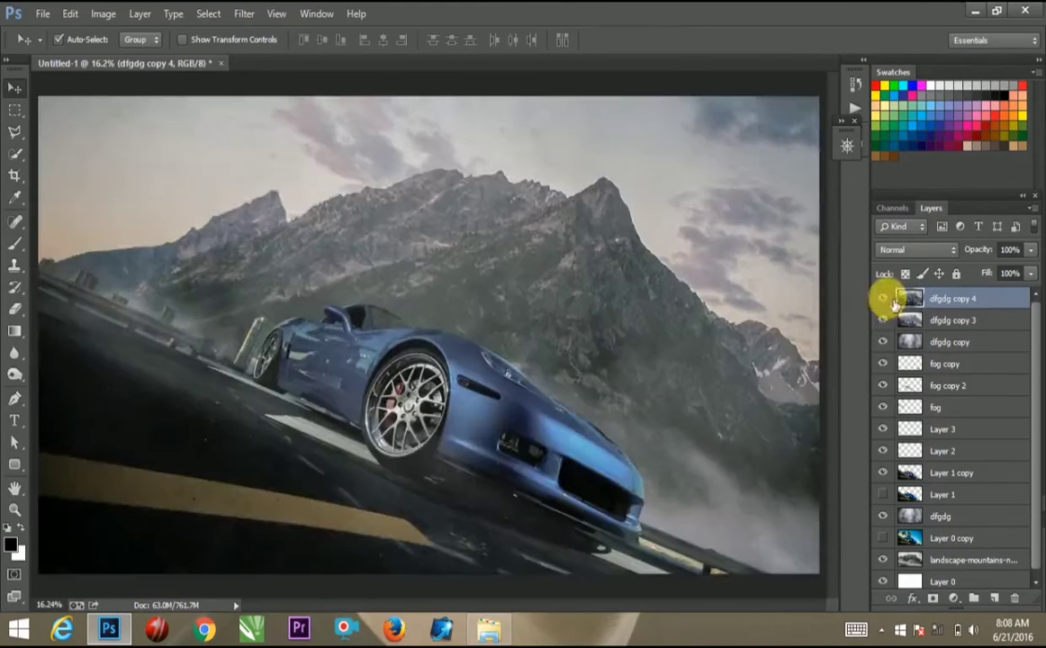
pyautogui.click(884, 300)
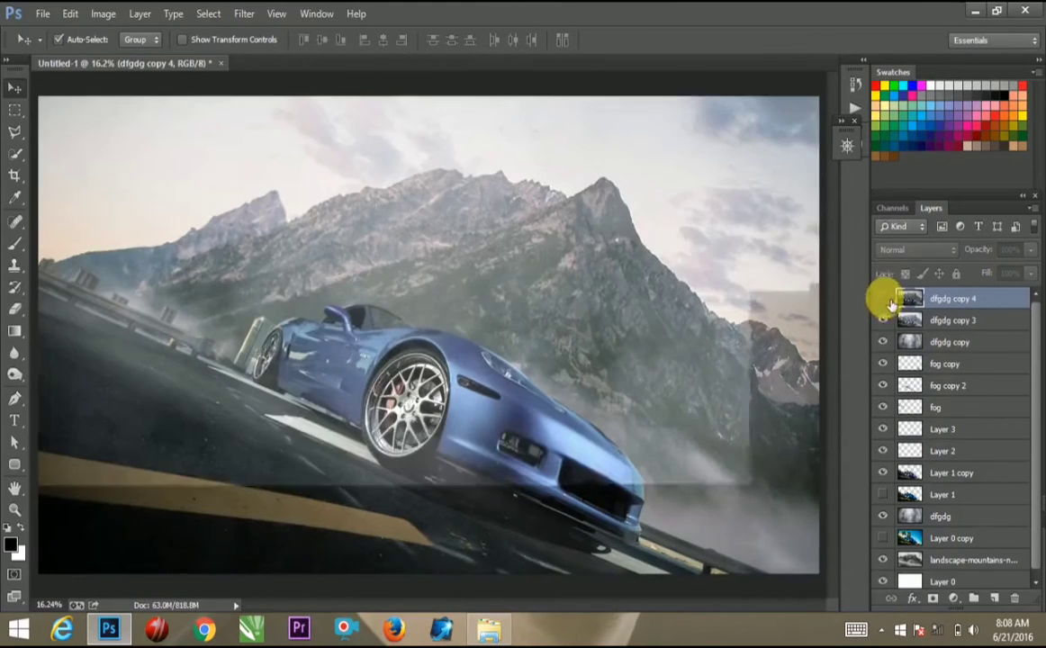
pyautogui.click(883, 299)
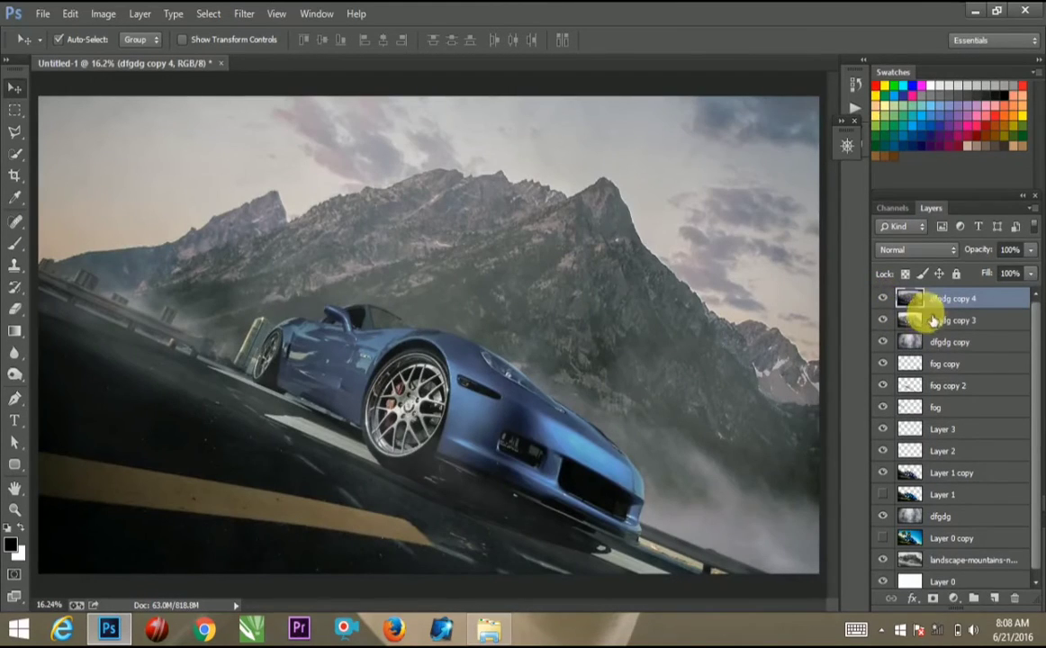
pyautogui.hotkey('ctrl', 'j')
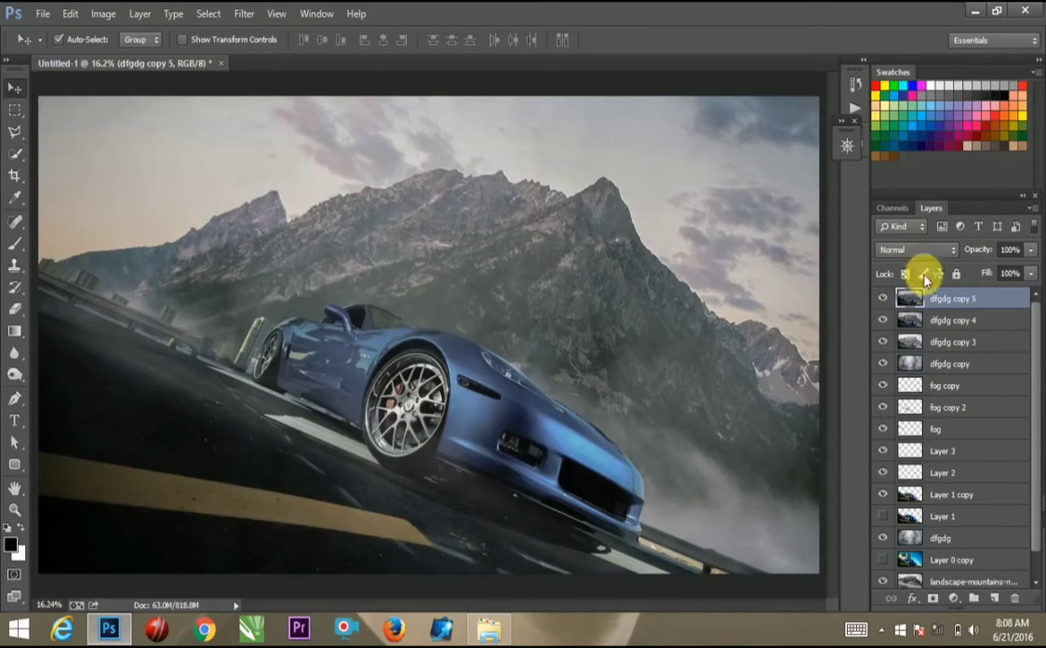
# Step: Apply Camera Raw to the copy with Temperature warmed to about +21
pyautogui.click(242, 13)
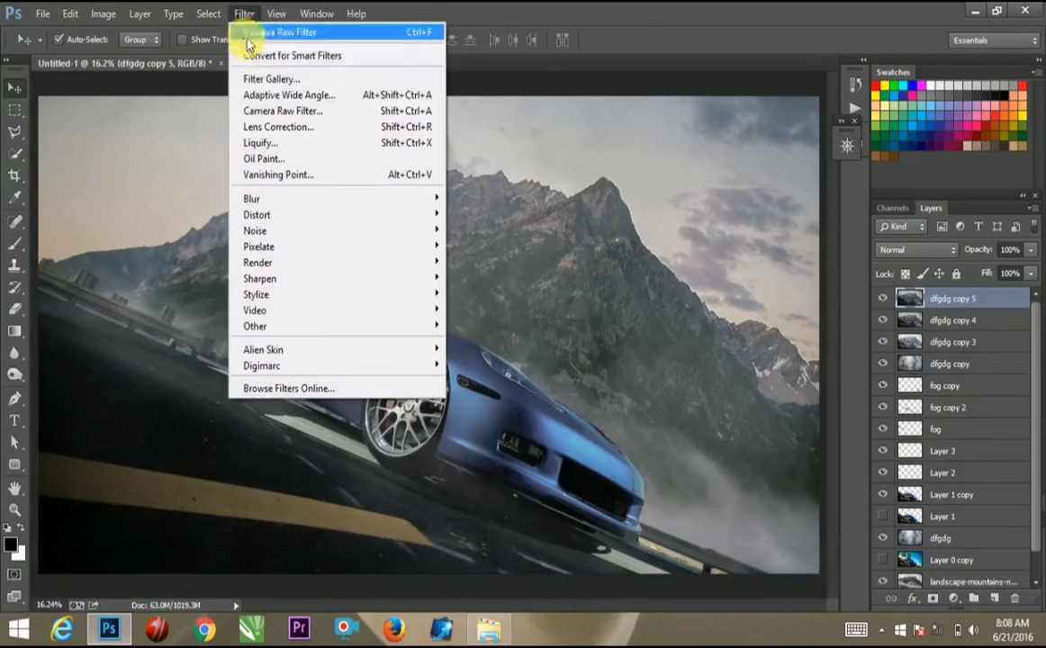
pyautogui.click(268, 115)
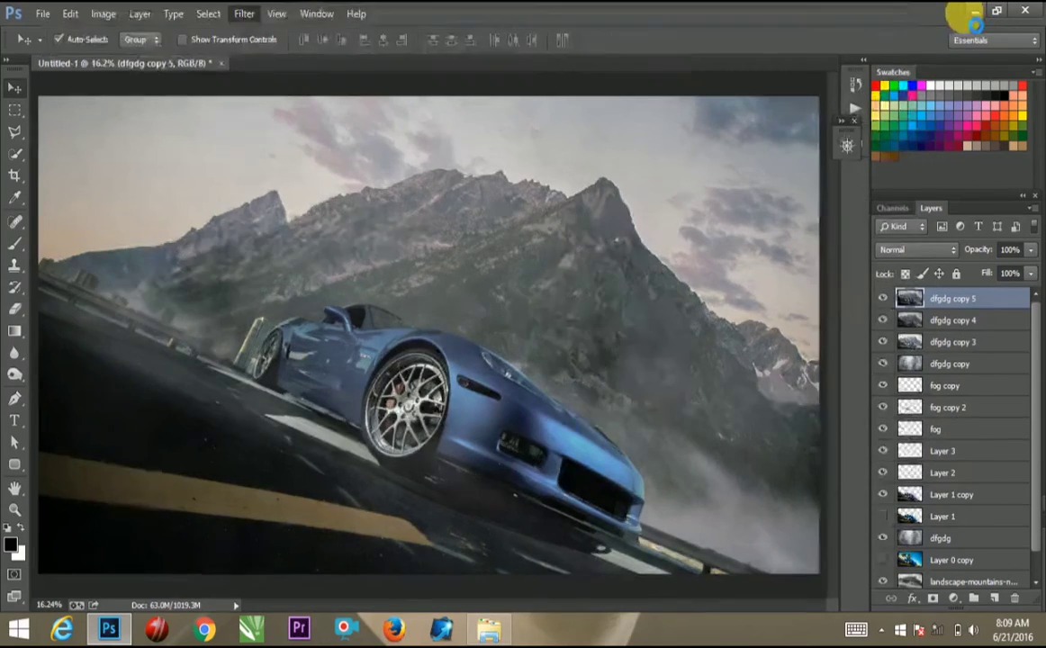
pyautogui.hotkey('shift', 'ctrl', 'a')
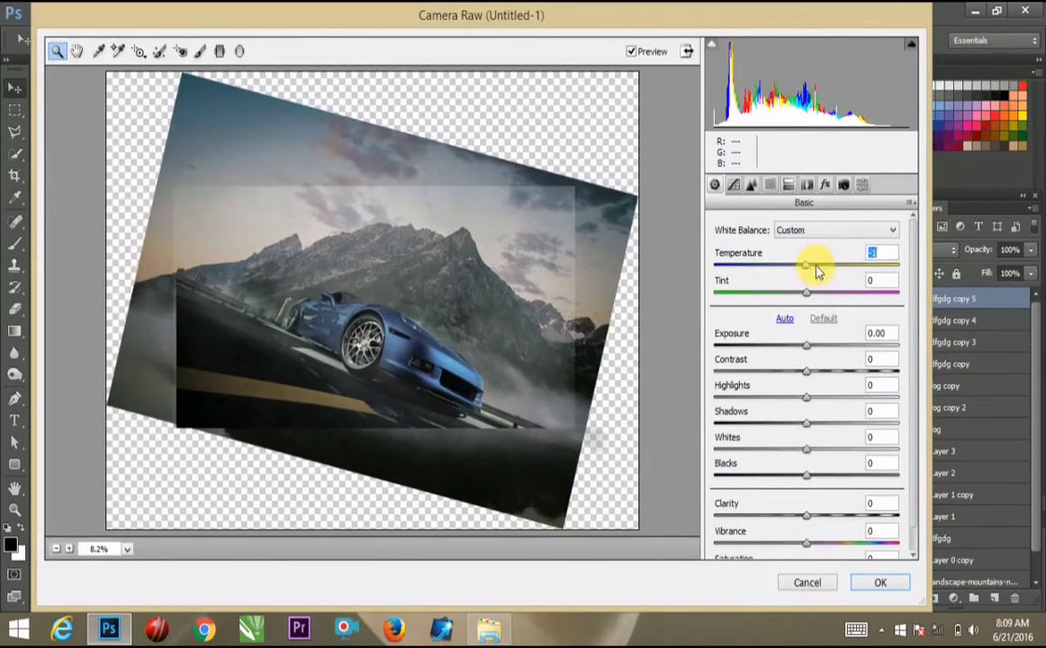
pyautogui.moveTo(817, 271); pyautogui.dragTo(828, 270)
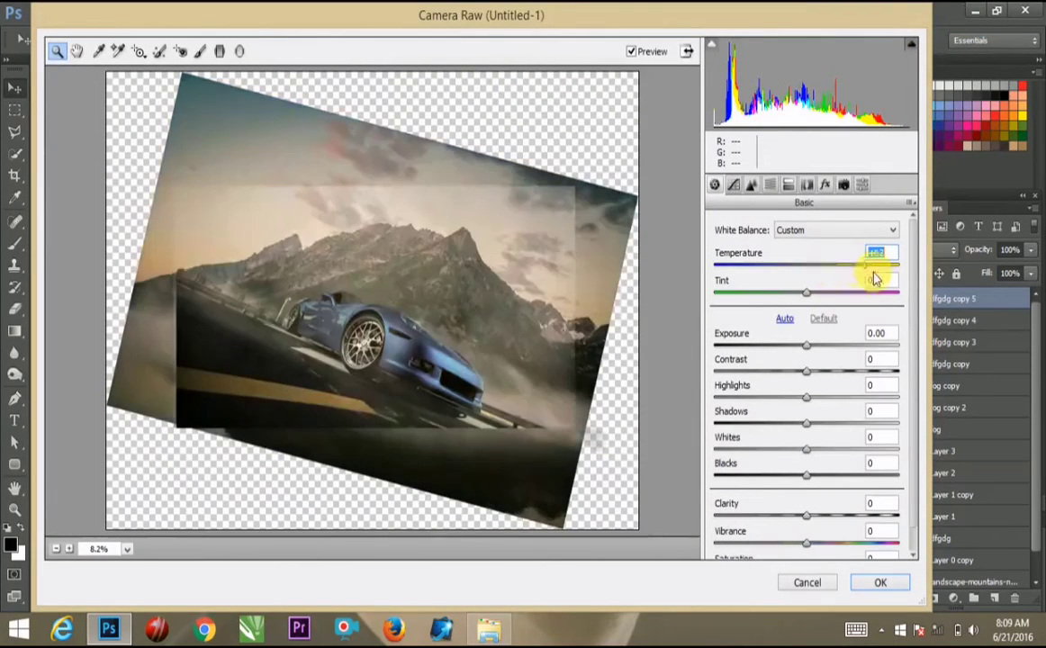
pyautogui.moveTo(826, 265); pyautogui.dragTo(830, 265)
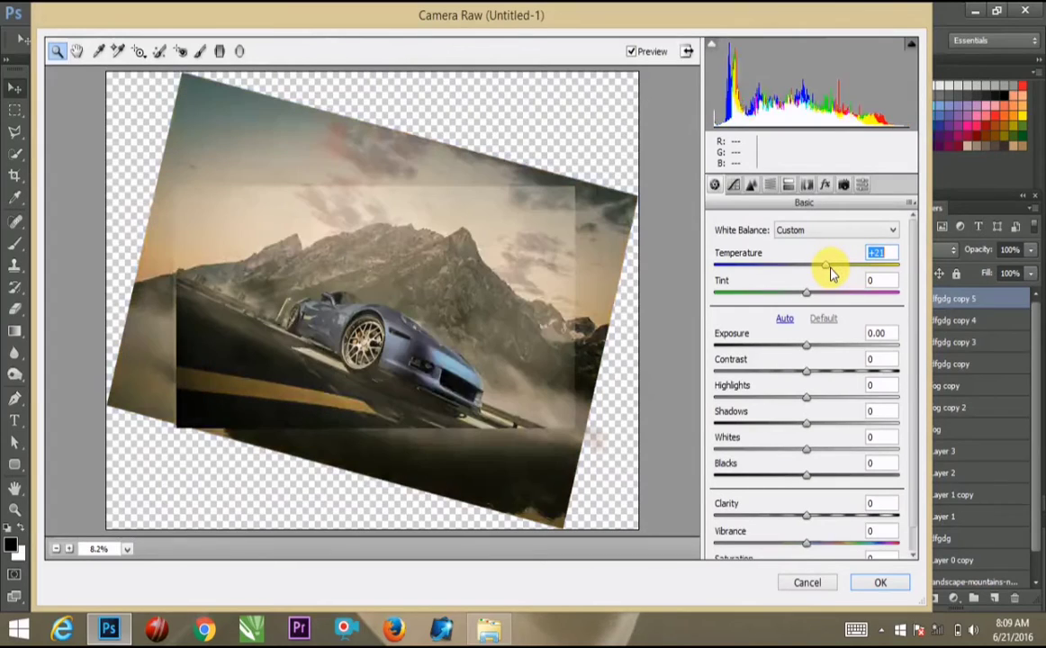
# Step: Add a radial filter around the car with lower exposure, less sharpness and extra clarity
pyautogui.click(239, 52)
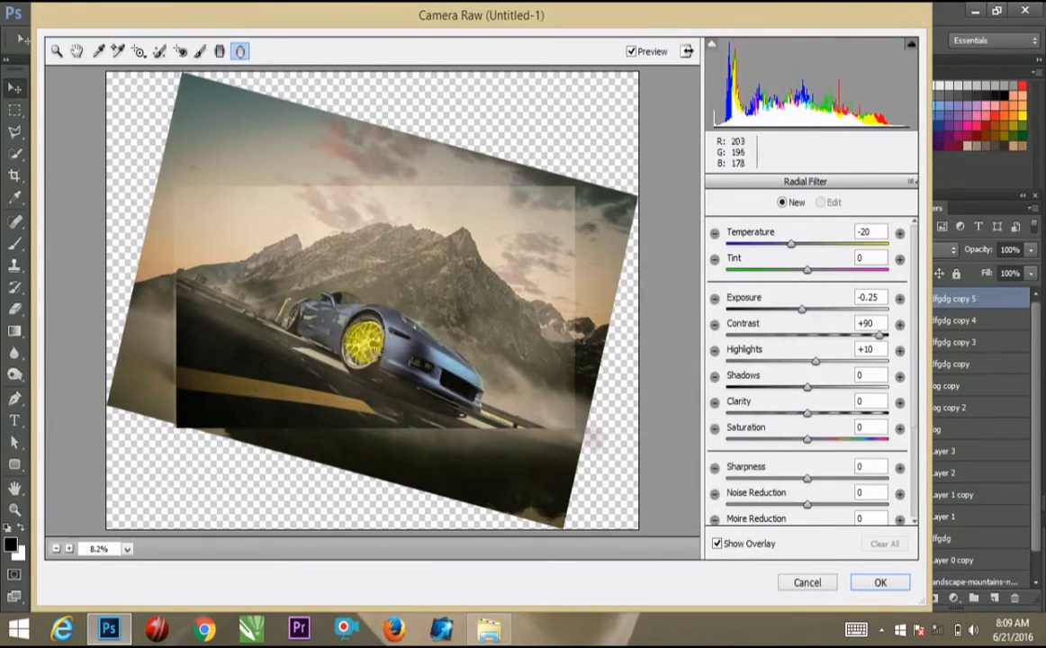
pyautogui.moveTo(364, 320); pyautogui.dragTo(484, 447)
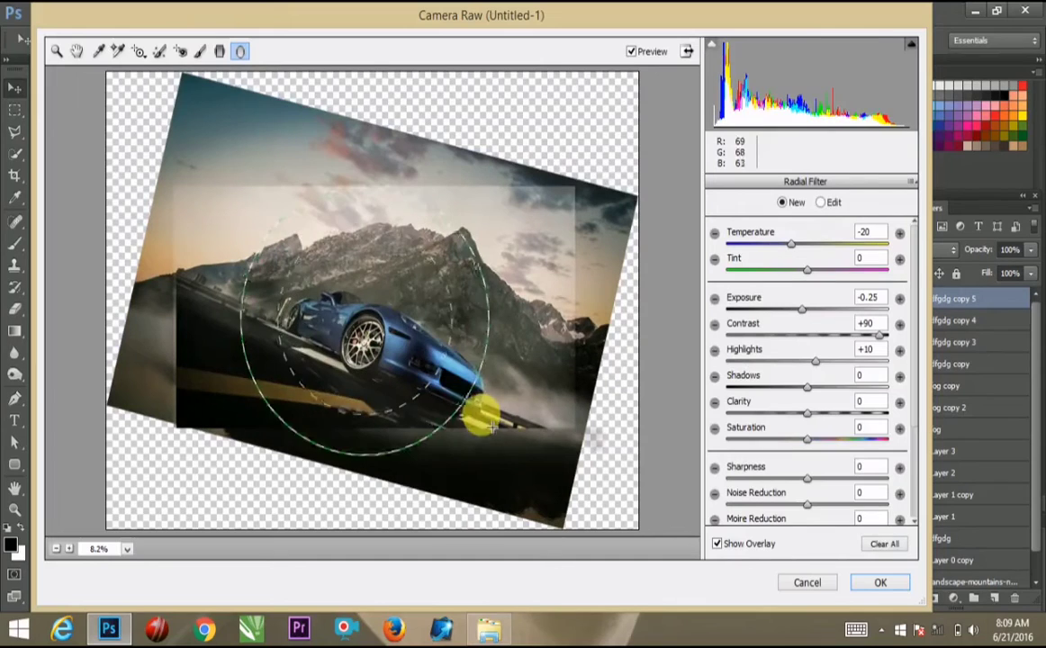
pyautogui.moveTo(793, 308); pyautogui.dragTo(781, 308)
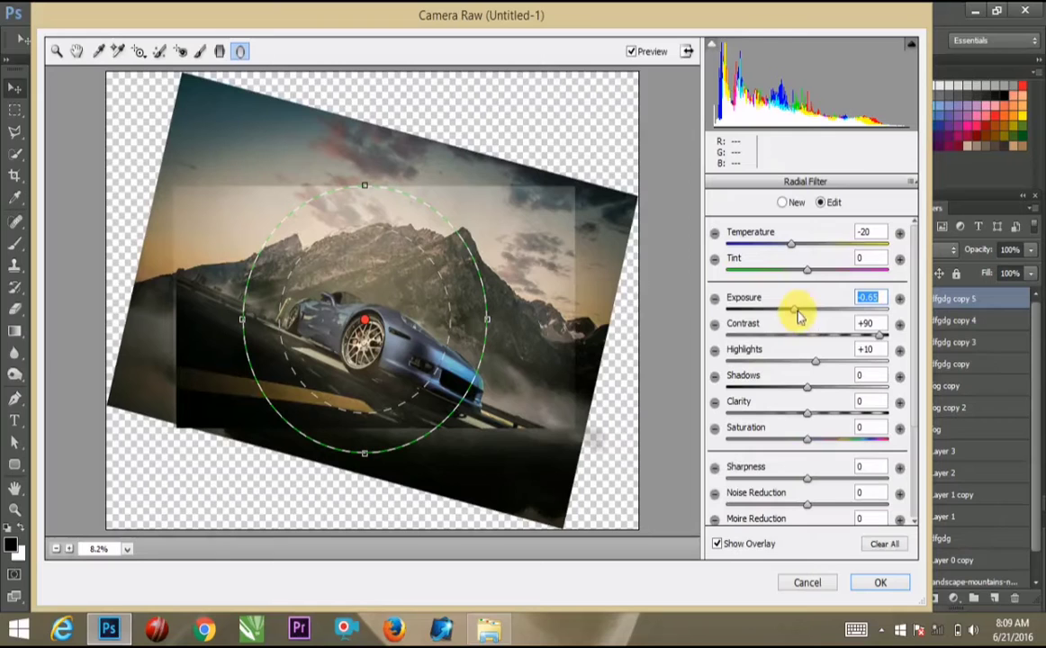
pyautogui.moveTo(790, 244); pyautogui.dragTo(793, 245)
pyautogui.moveTo(814, 480)
pyautogui.mouseDown()
pyautogui.moveTo(869, 484)
pyautogui.moveTo(803, 478)
pyautogui.mouseUp()
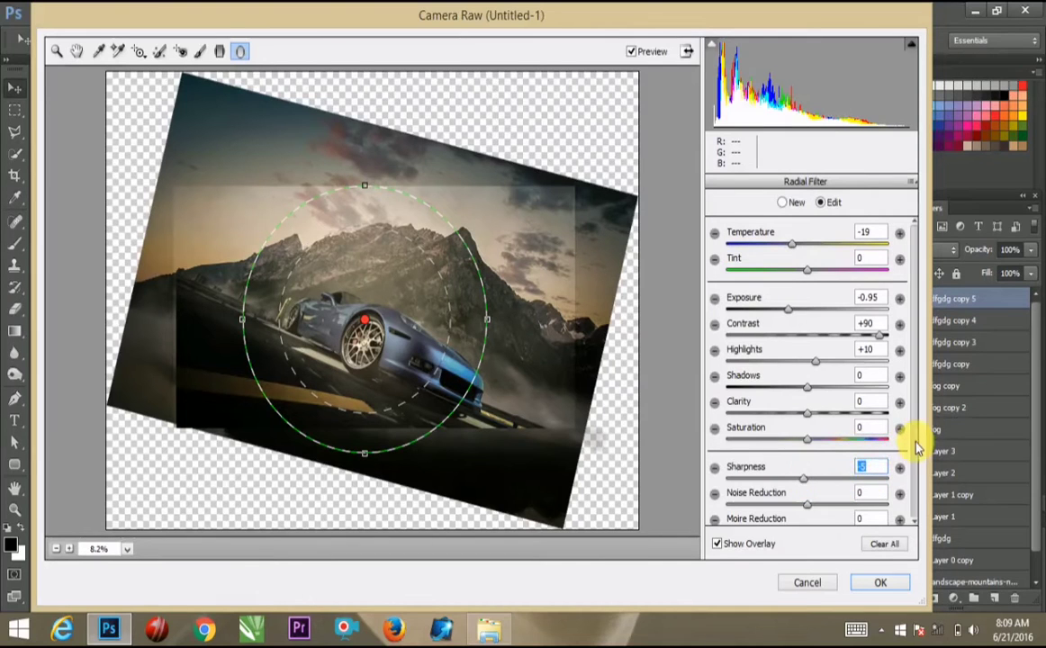
pyautogui.scroll(-3, 918, 436)
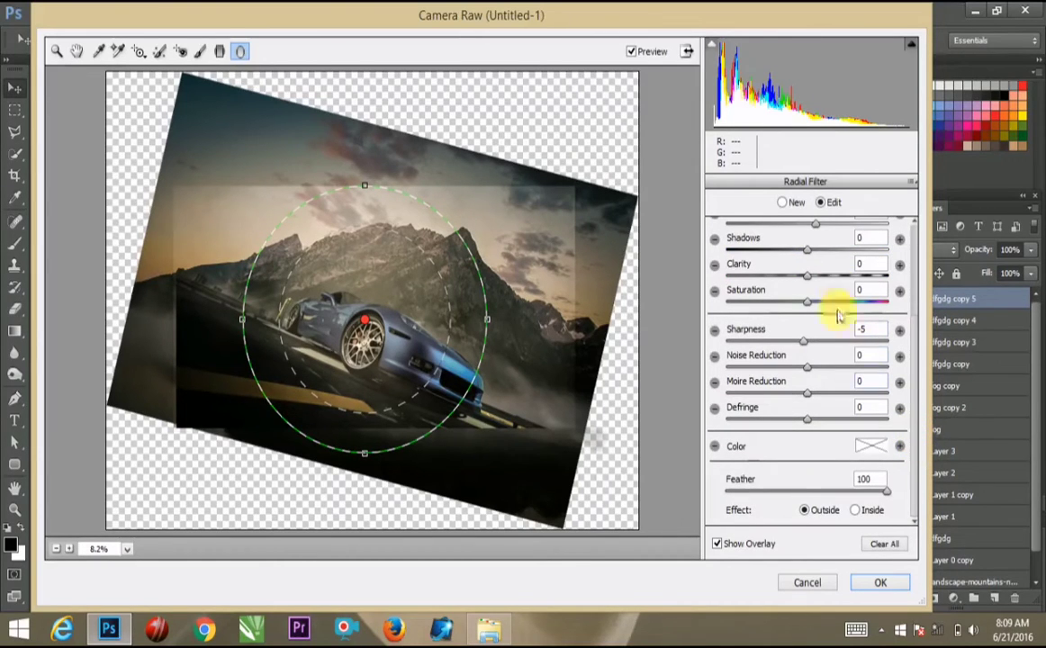
pyautogui.moveTo(805, 277)
pyautogui.mouseDown()
pyautogui.moveTo(859, 284)
pyautogui.moveTo(817, 280)
pyautogui.mouseUp()
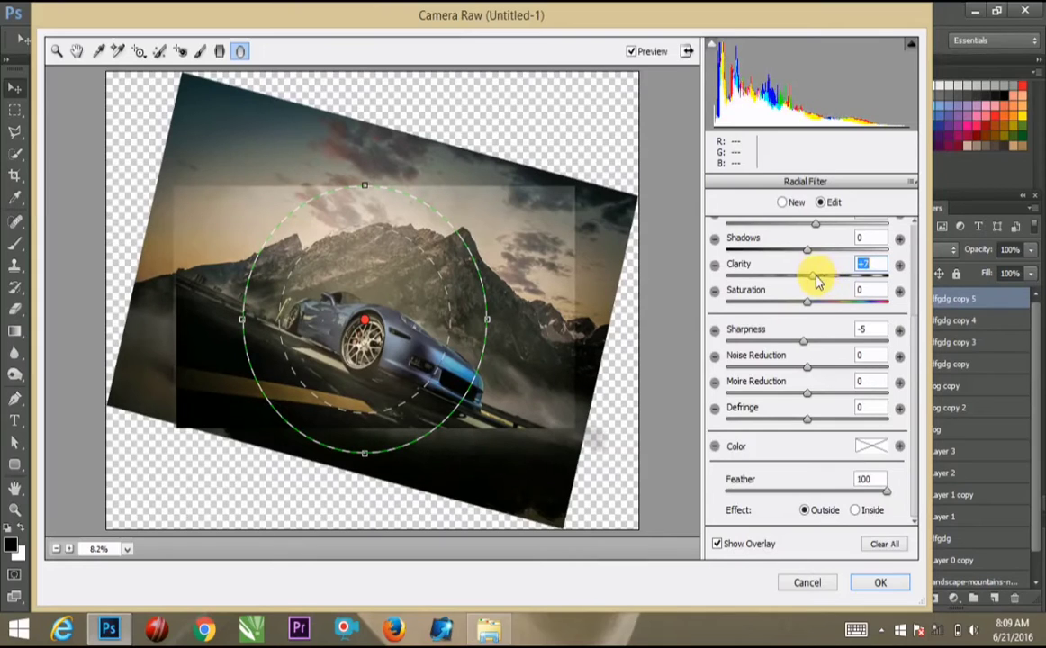
pyautogui.click(880, 586)
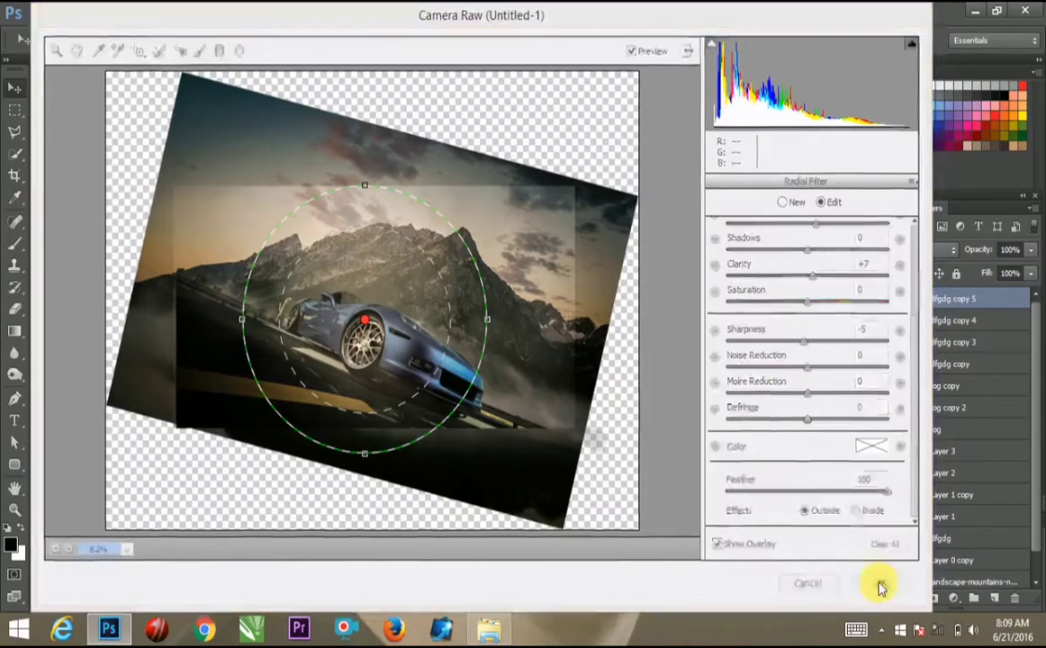
# Step: Reapply the warm Camera Raw grade to dfgdg copy 5, compare it off and on, and keep it visible
pyautogui.click(882, 559)
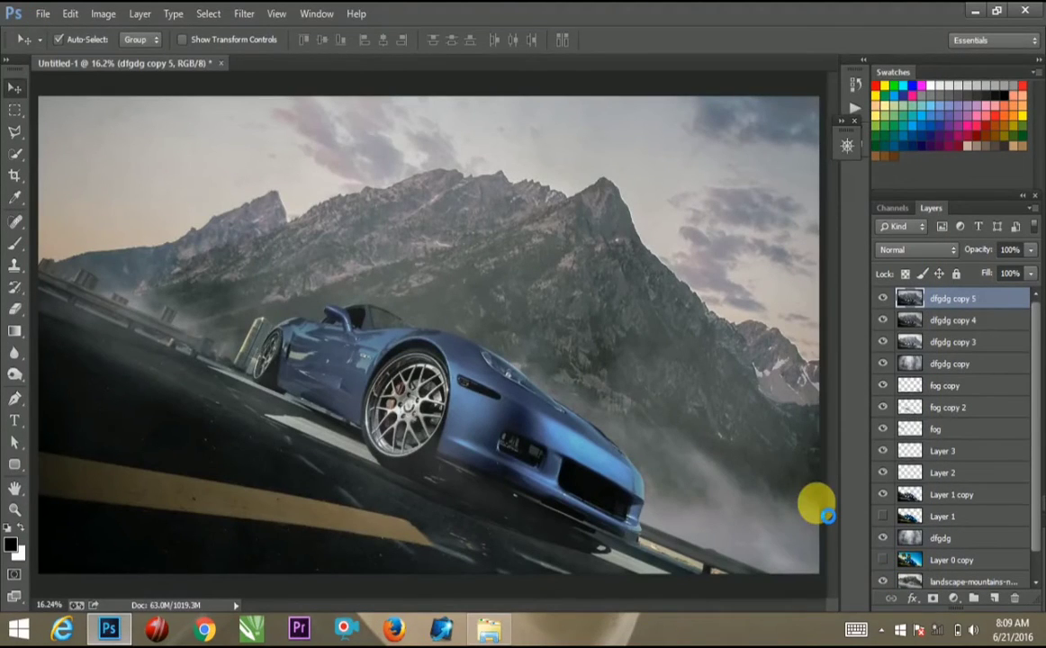
pyautogui.hotkey('ctrl', 'f')
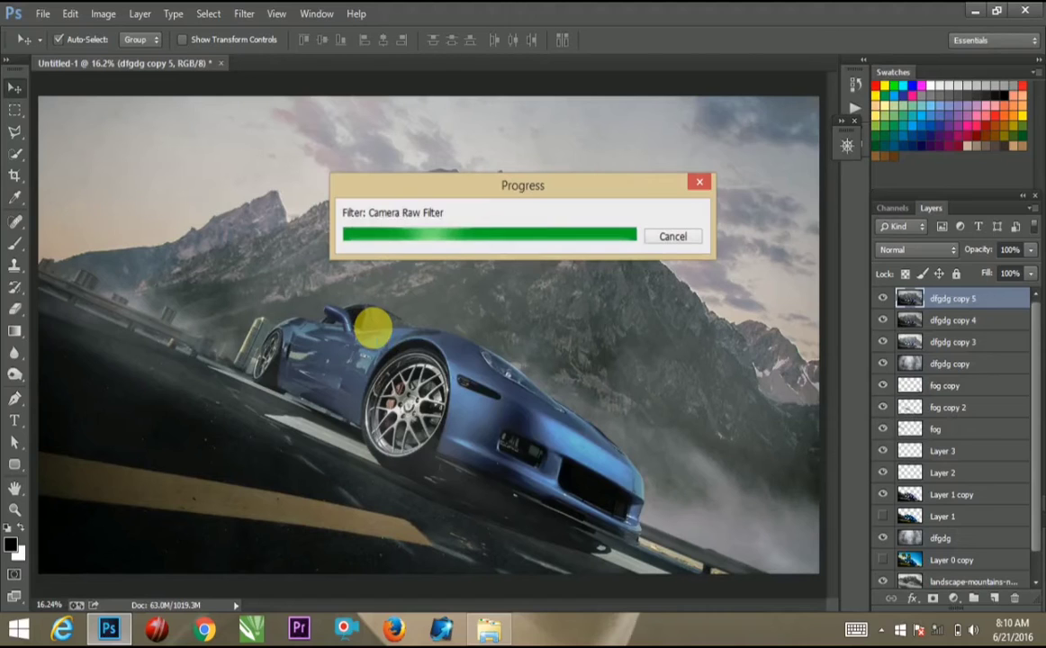
pyautogui.click(880, 300)
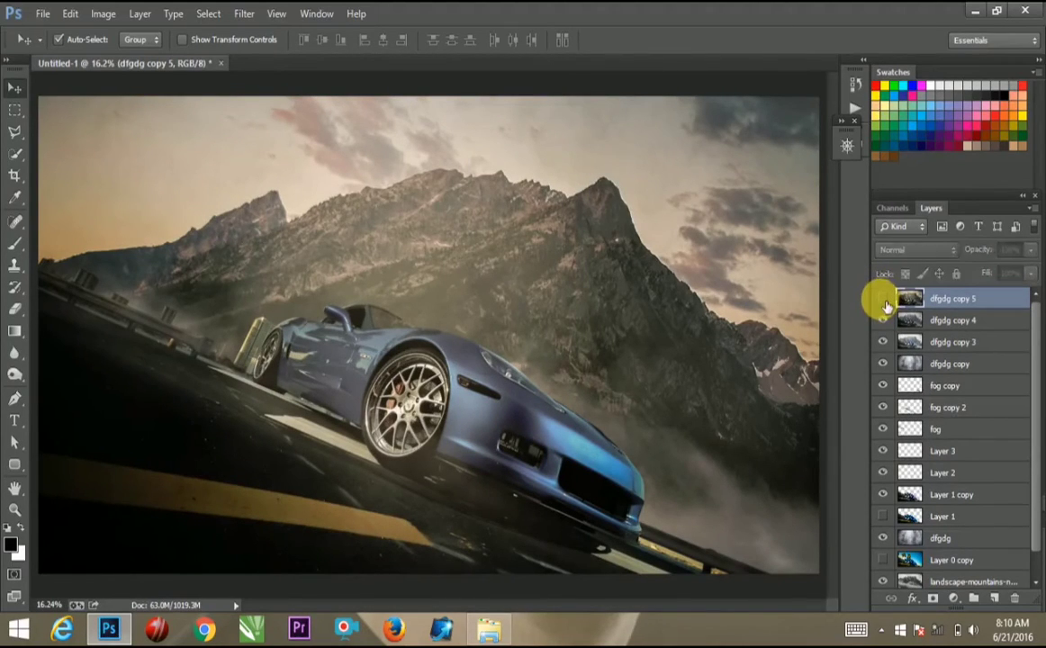
pyautogui.click(883, 302)
pyautogui.click(884, 301)
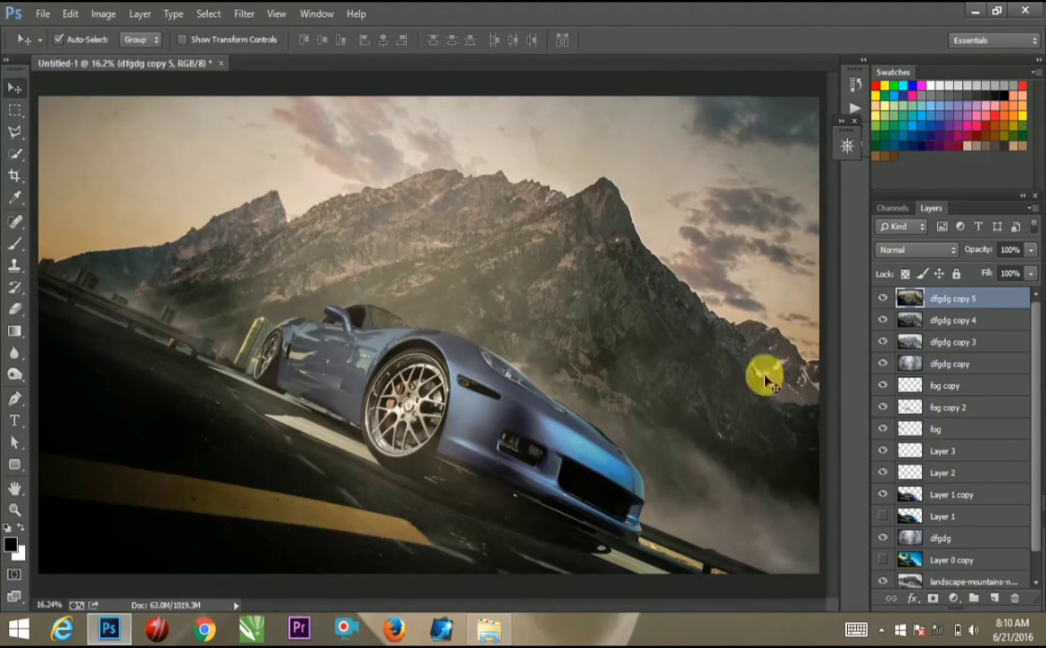
# Step: Duplicate the warm-graded layer twice to create dfgdg copy 7, closing the Filter Gallery unused
pyautogui.hotkey('ctrl', 'j')
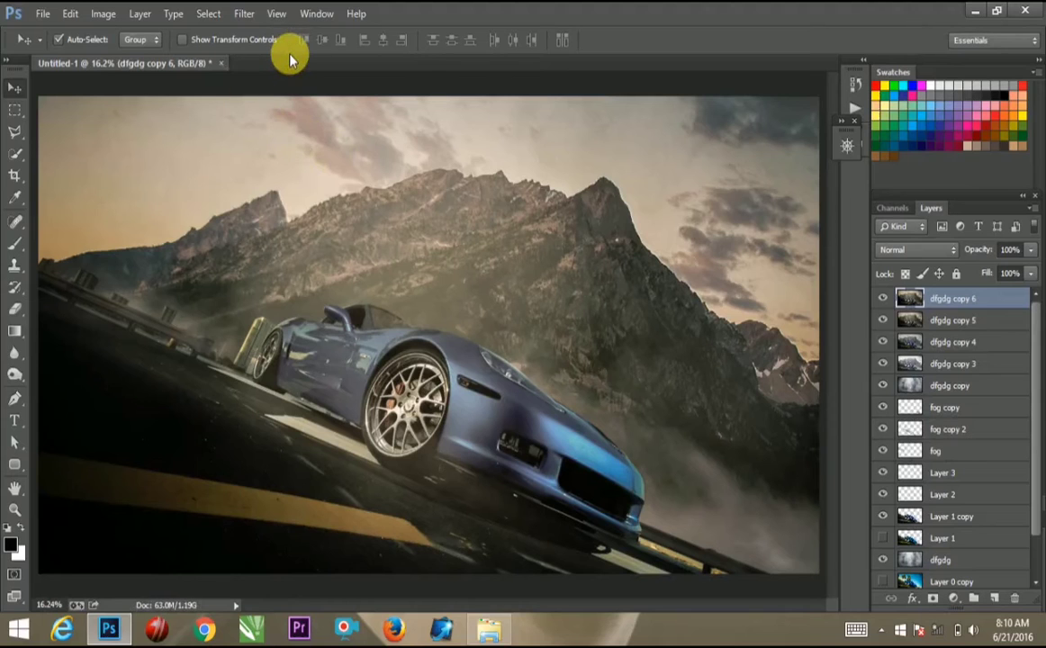
pyautogui.hotkey('ctrl', 'j')
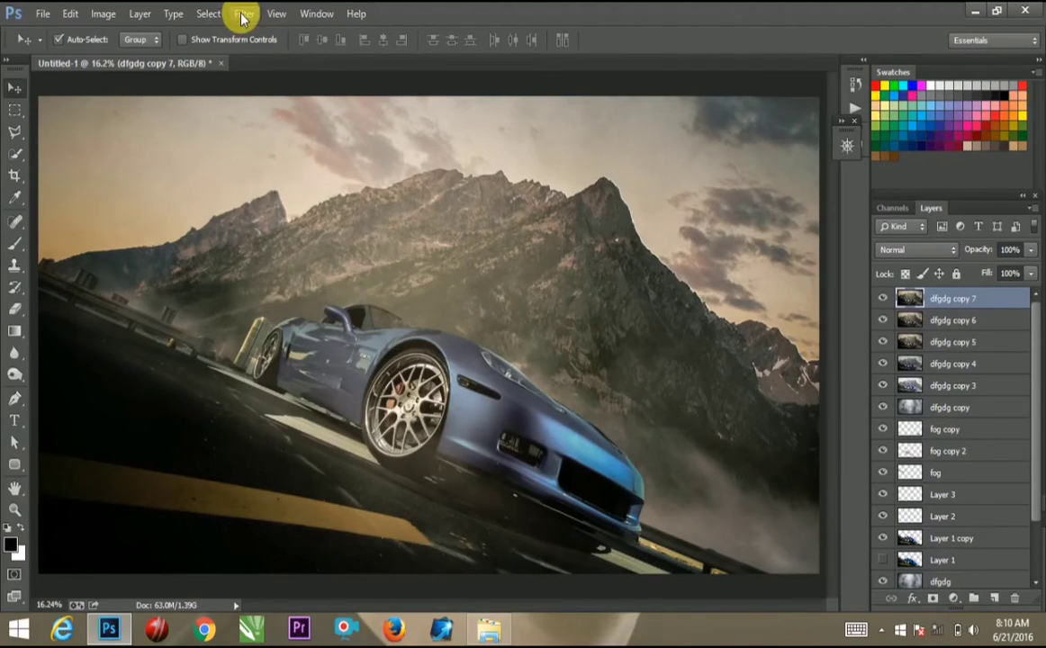
pyautogui.click(241, 18)
pyautogui.click(280, 135)
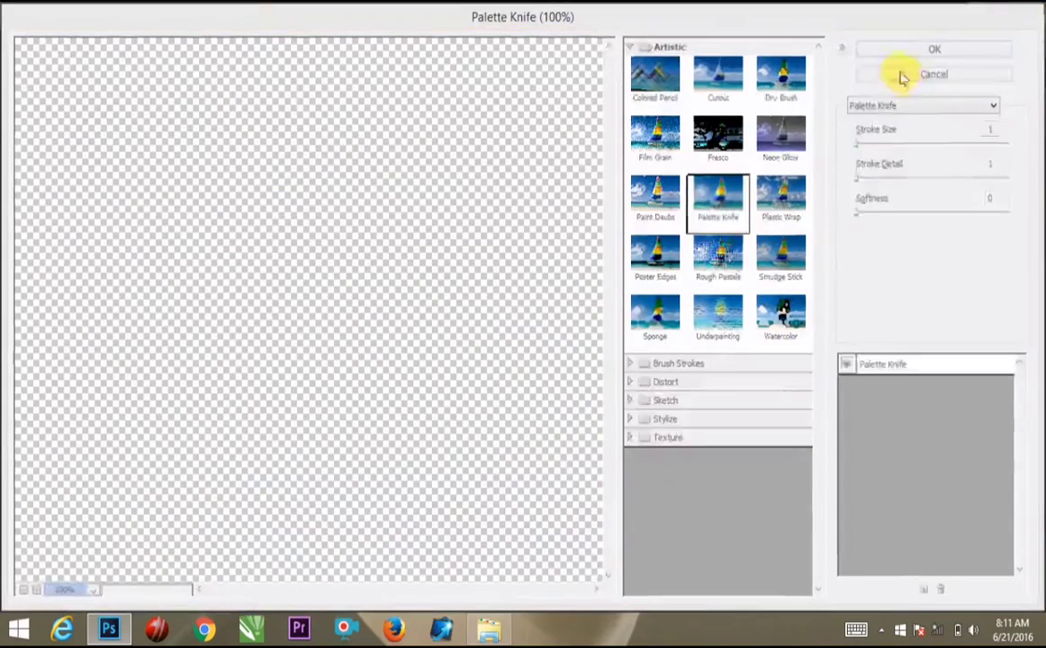
pyautogui.click(927, 76)
# Step: Apply Lens Blur to dfgdg copy 7 with Hexagon iris, radius 44 and blade curvature 43
pyautogui.click(248, 15)
pyautogui.moveTo(251, 198)
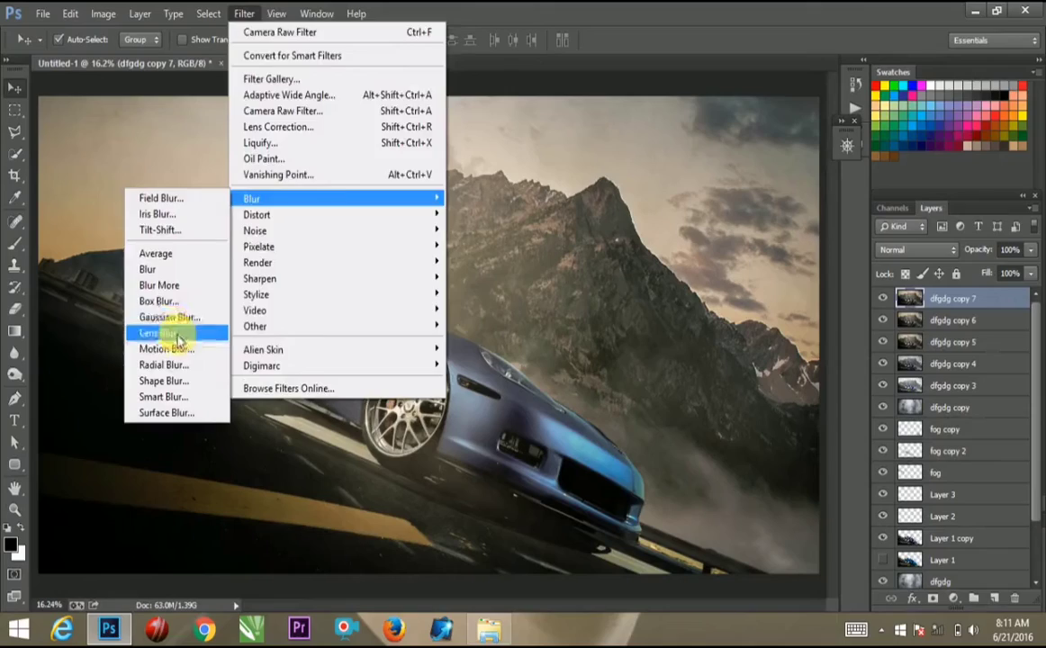
pyautogui.click(153, 333)
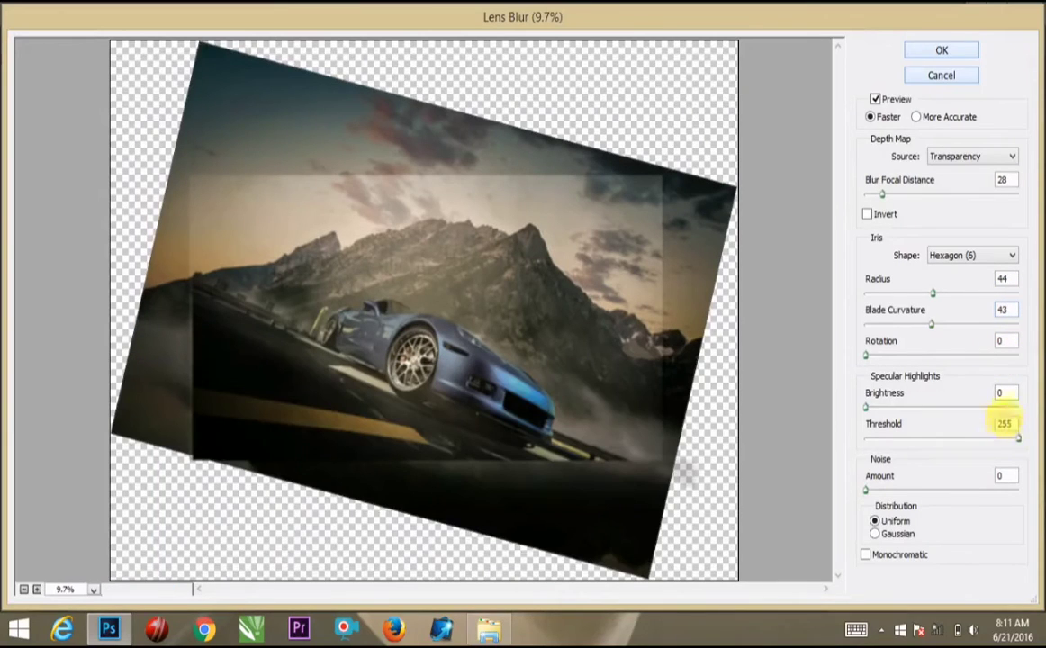
pyautogui.click(905, 196)
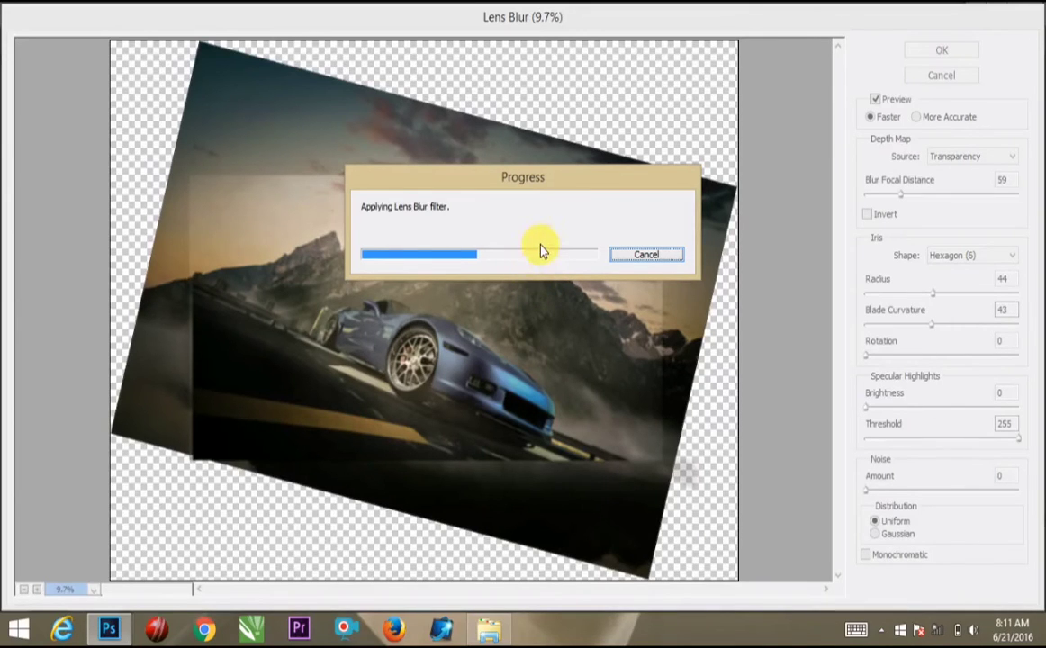
pyautogui.press('alt')
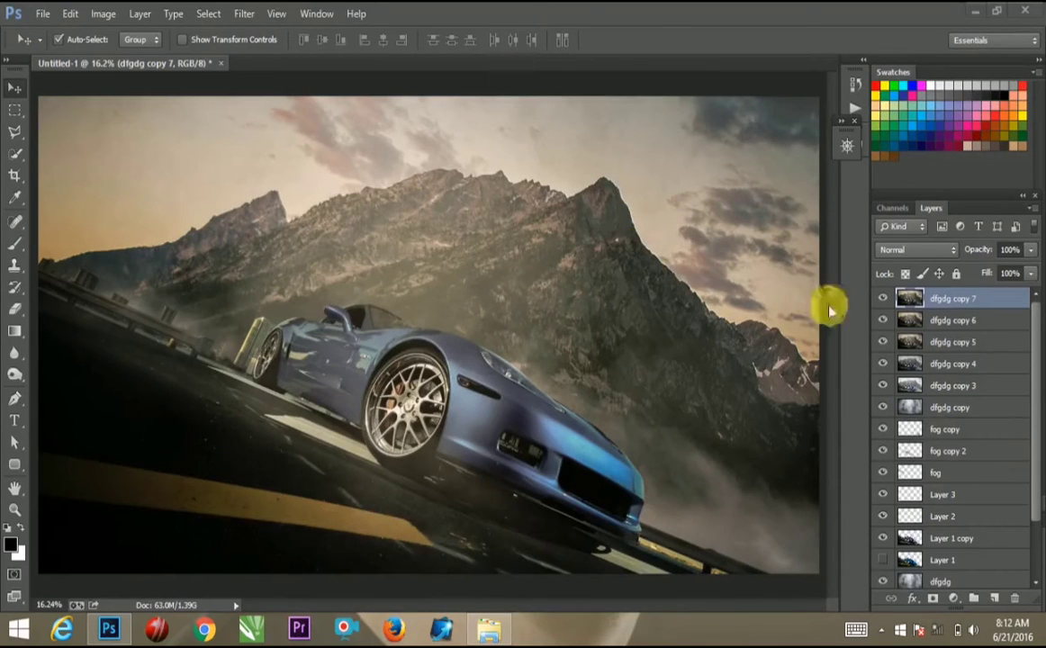
# Step: Set the top layer's blend mode to Multiply at 60% opacity
pyautogui.click(919, 255)
pyautogui.click(914, 247)
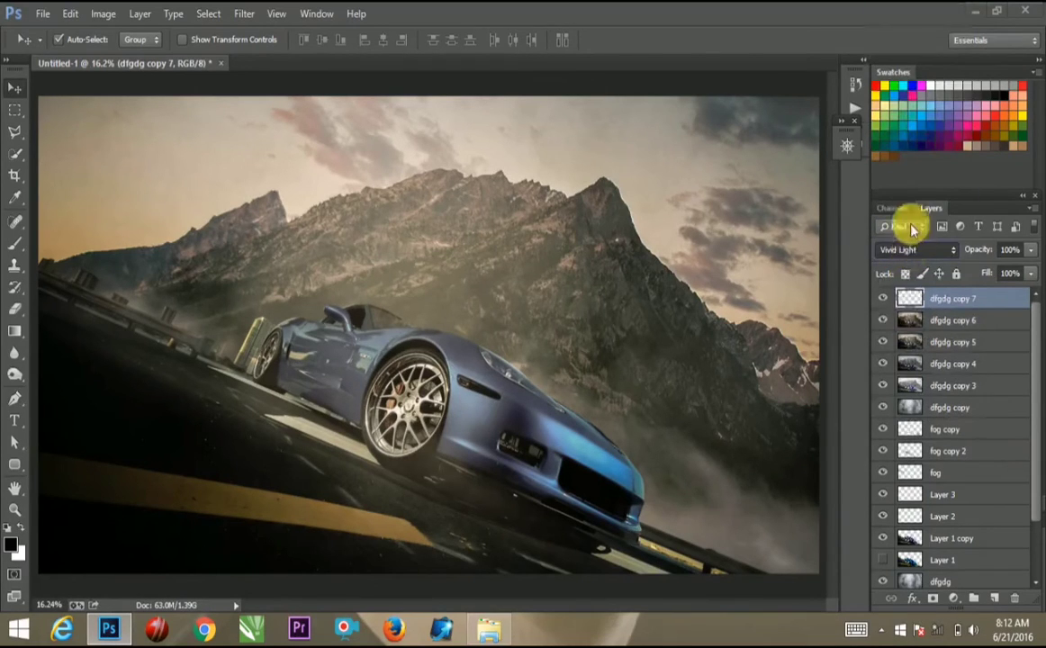
pyautogui.click(914, 252)
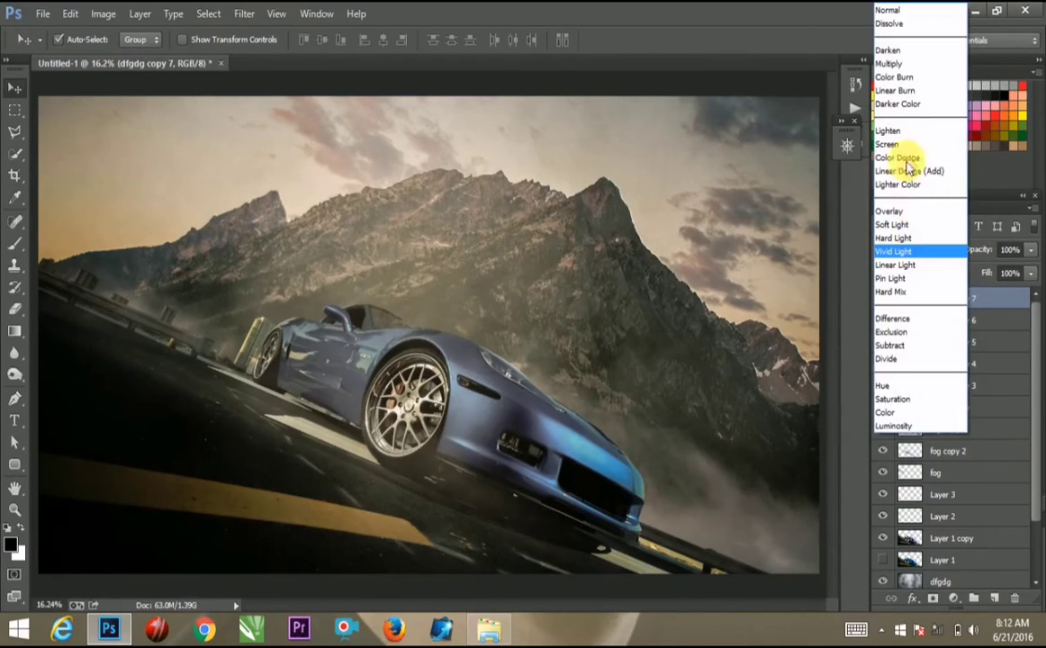
pyautogui.click(896, 65)
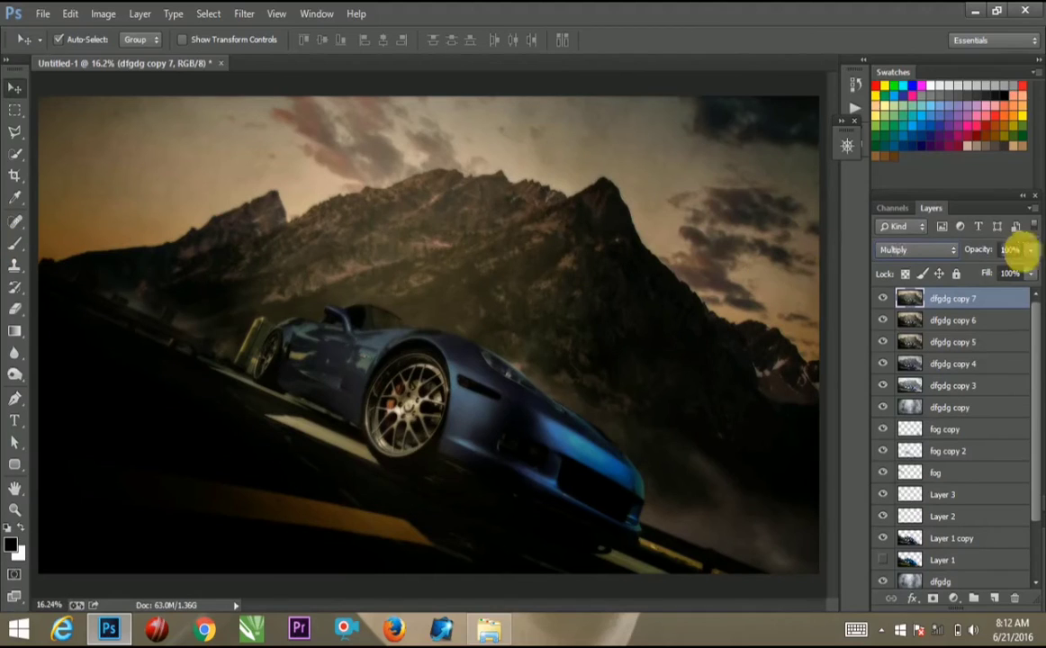
pyautogui.click(1031, 249)
pyautogui.moveTo(1031, 269); pyautogui.dragTo(972, 273)
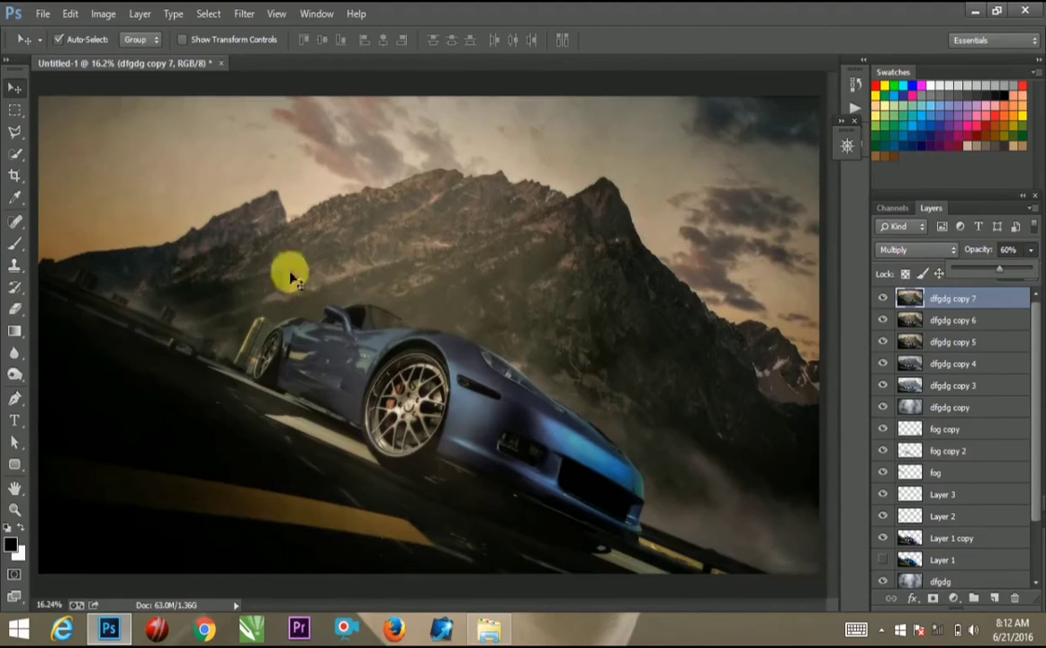
# Step: Erase the darkening over the car and right-hand mountains with a size-4000 eraser
pyautogui.click(16, 306)
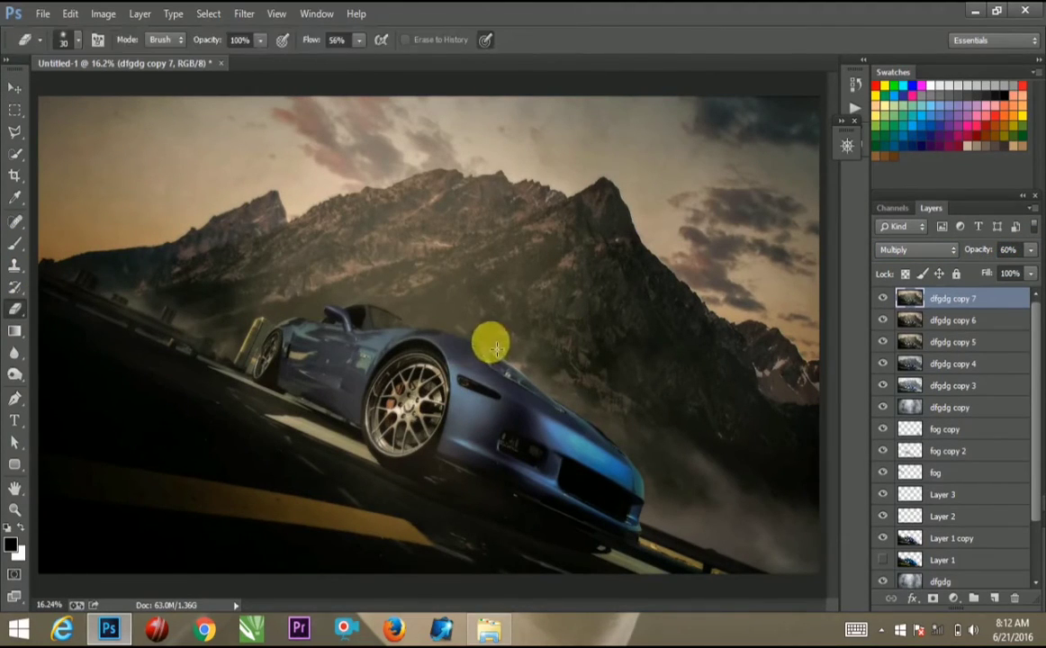
pyautogui.press(']')
pyautogui.press(']')
pyautogui.press(']')
pyautogui.press(']')
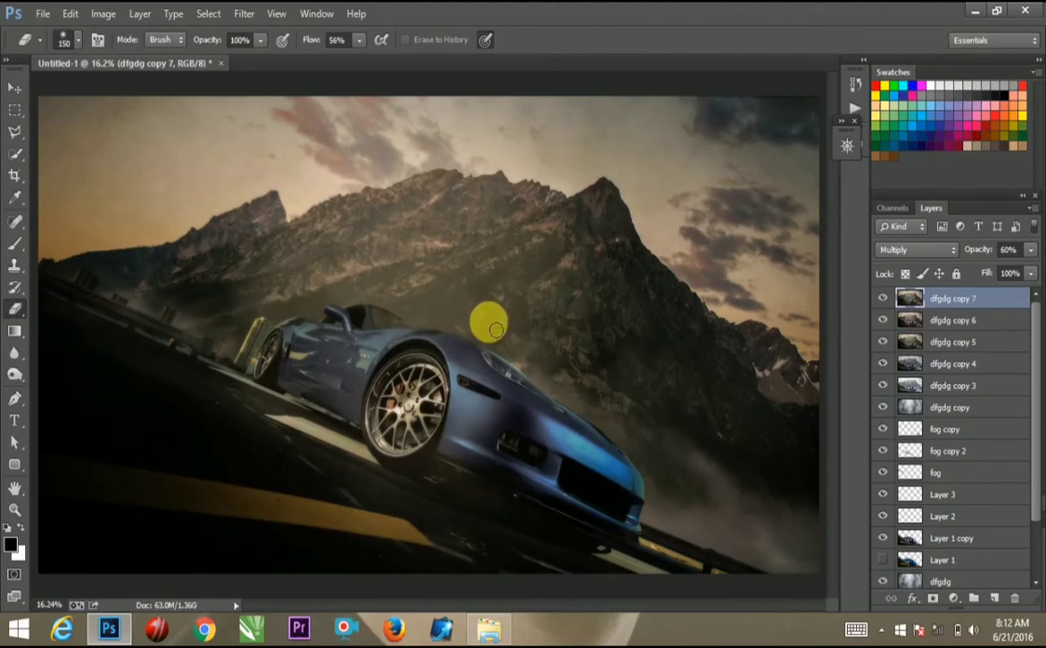
pyautogui.press(']')
pyautogui.press(']')
pyautogui.press(']')
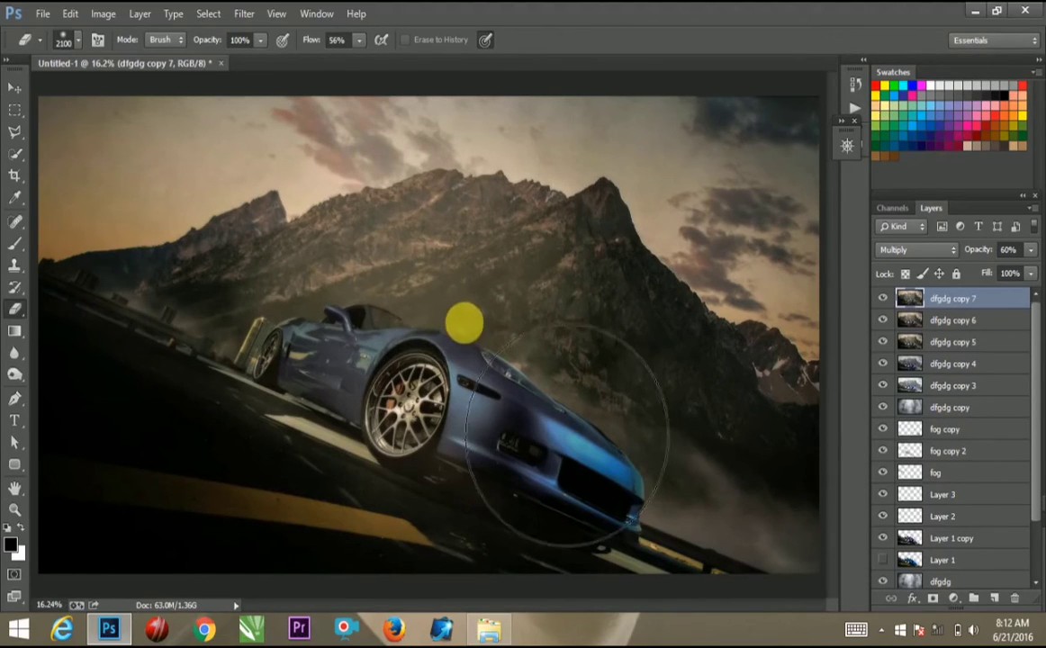
pyautogui.press(']')
pyautogui.press(']')
pyautogui.press(']')
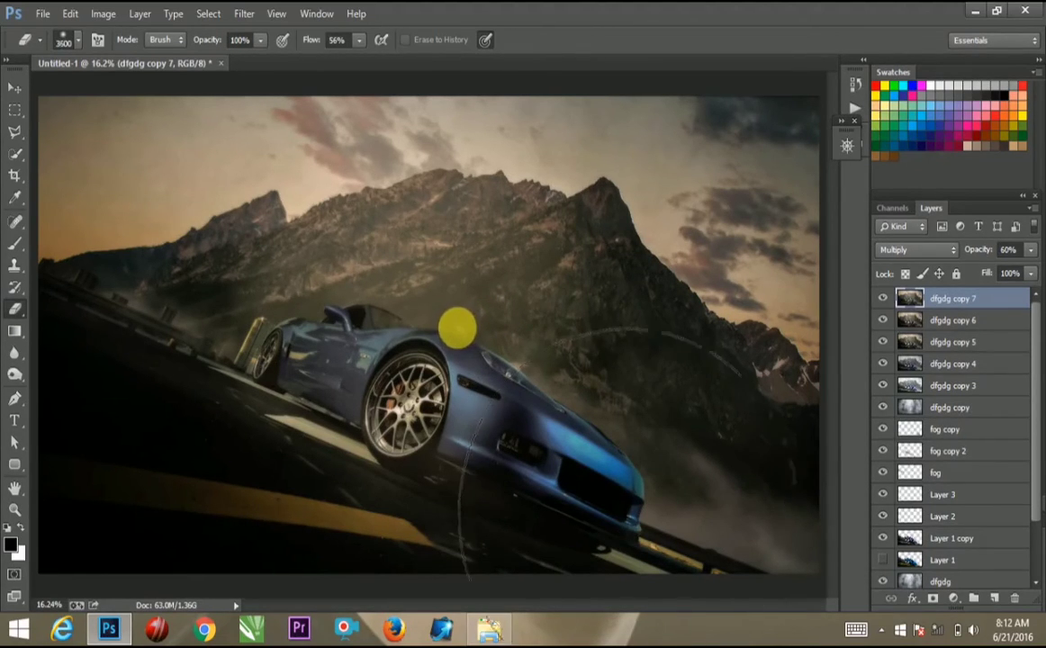
pyautogui.press(']')
pyautogui.press(']')
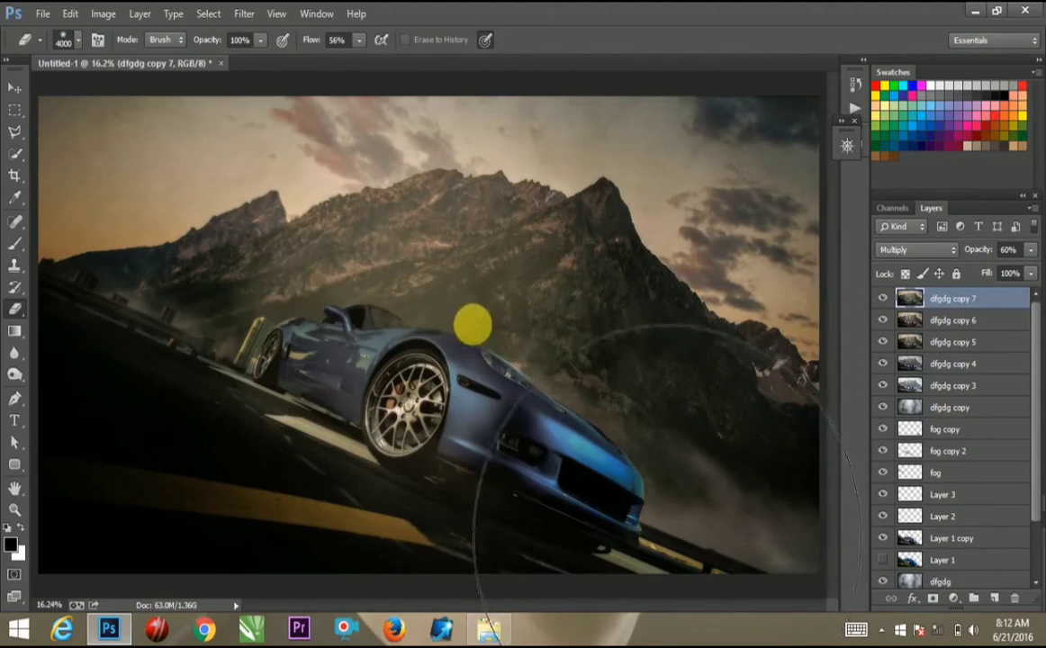
pyautogui.click(662, 518)
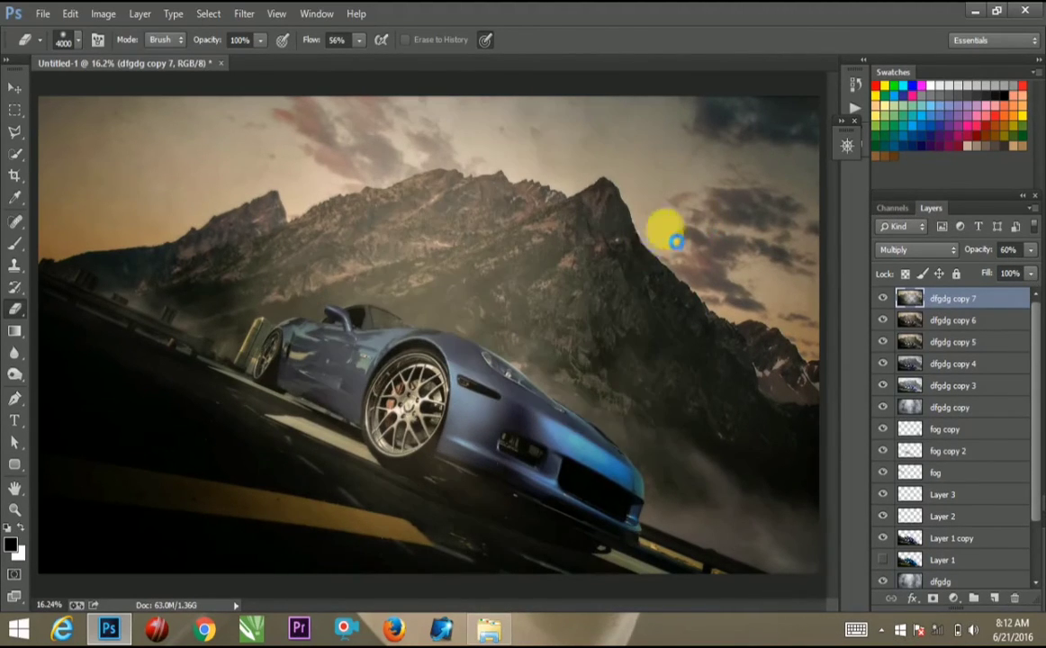
pyautogui.moveTo(673, 233); pyautogui.dragTo(642, 247)
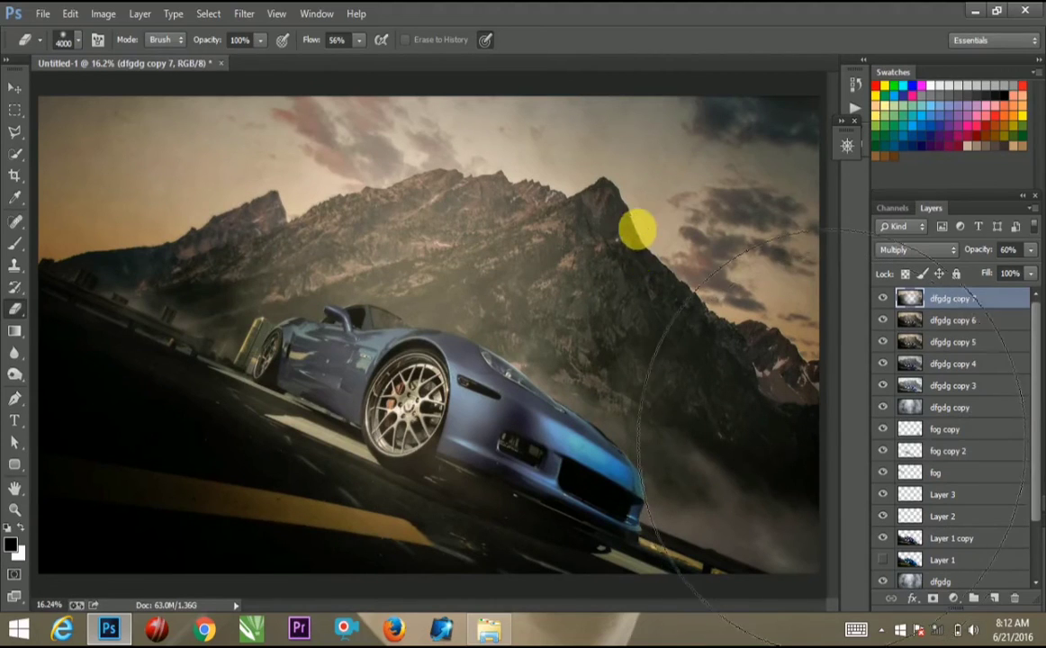
pyautogui.hotkey('ctrl', '+')
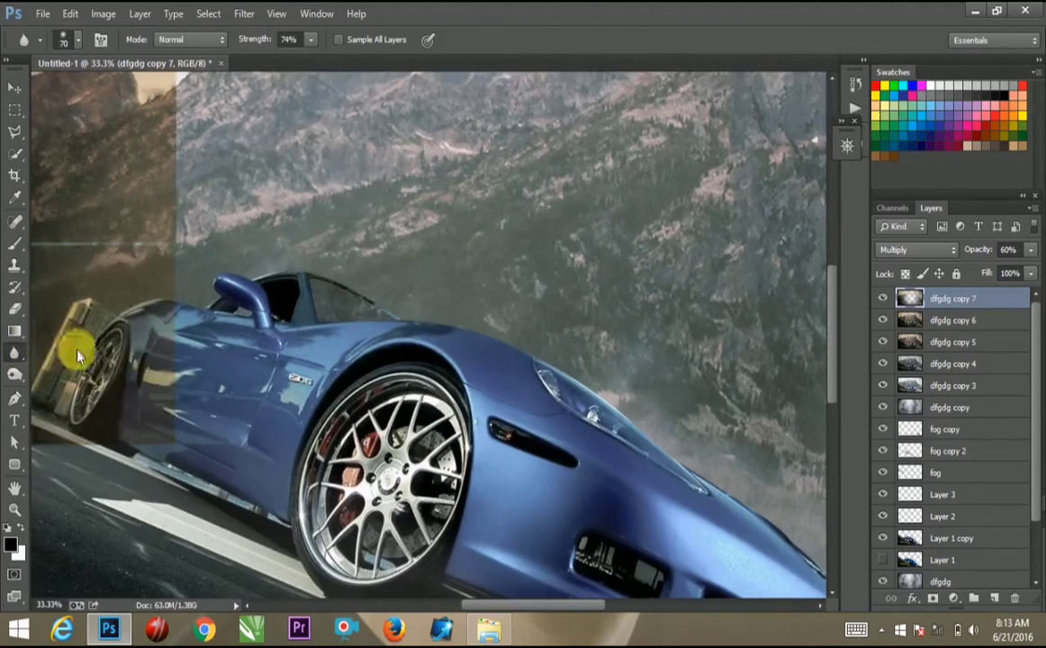
# Step: Choose the Dodge tool (Highlights, 63%) and load Layer 2's car outline as a selection
pyautogui.rightClick(15, 353)
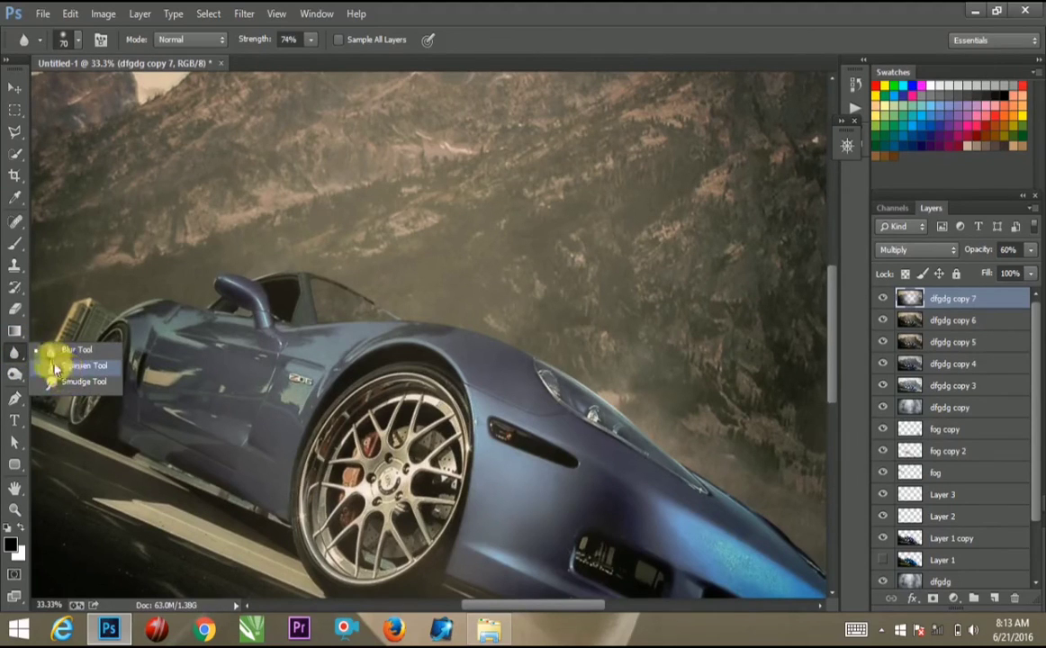
pyautogui.click(15, 373)
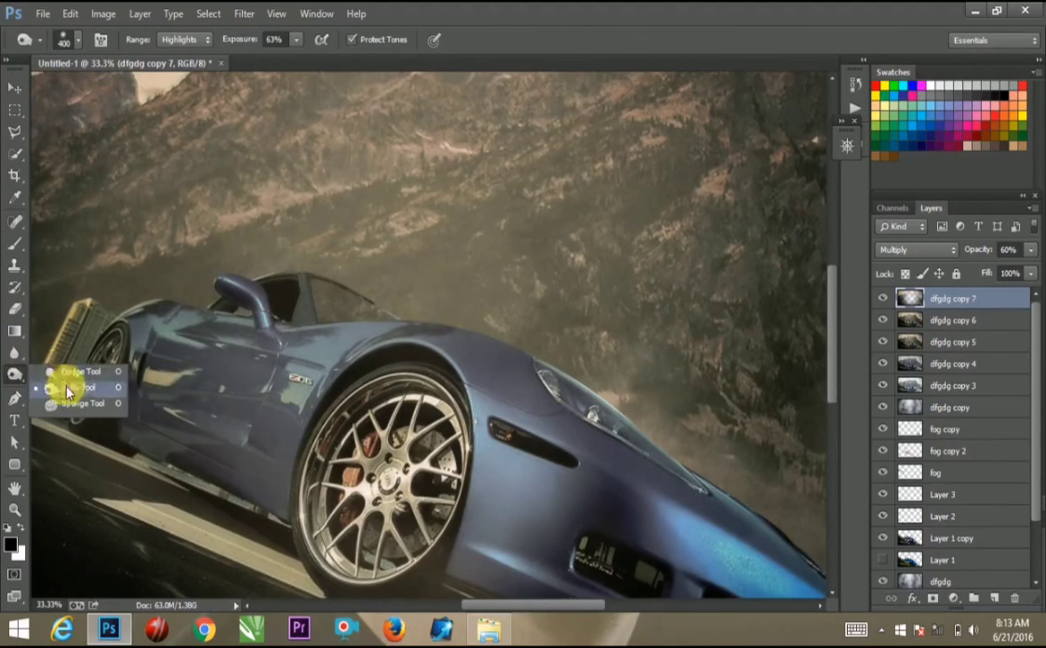
pyautogui.click(68, 389)
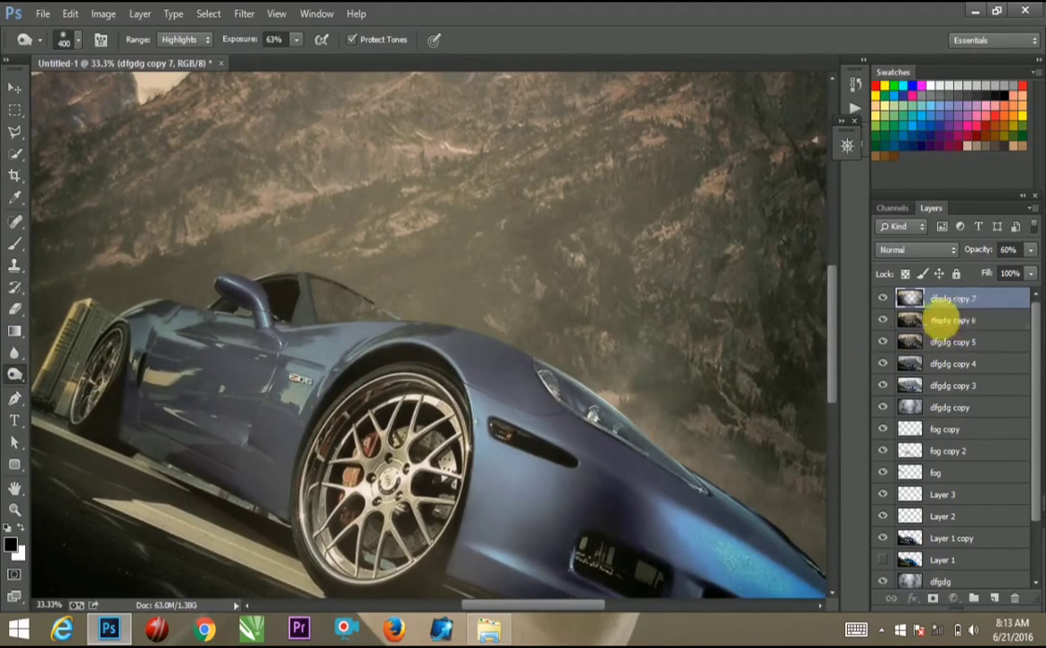
pyautogui.click(951, 321)
pyautogui.moveTo(564, 367); pyautogui.dragTo(693, 430)
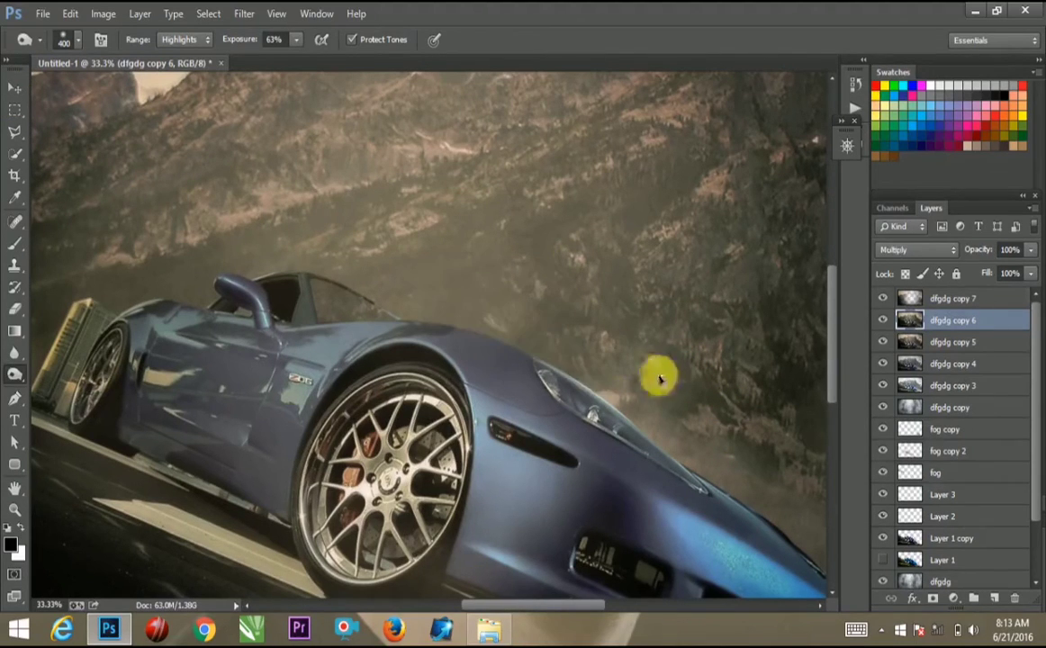
pyautogui.click(927, 298)
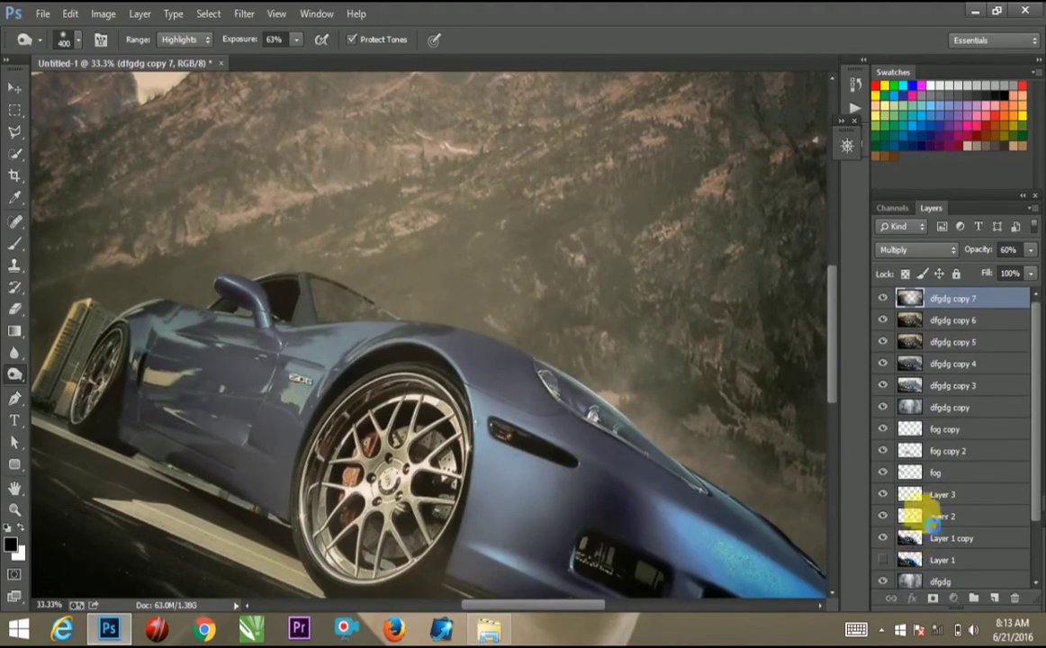
pyautogui.keyDown('ctrl'); pyautogui.click(914, 340); pyautogui.keyUp('ctrl')
# Step: Dodge highlights on dfgdg copy 6 along the car's front fender, bumper and rear quarter
pyautogui.click(945, 324)
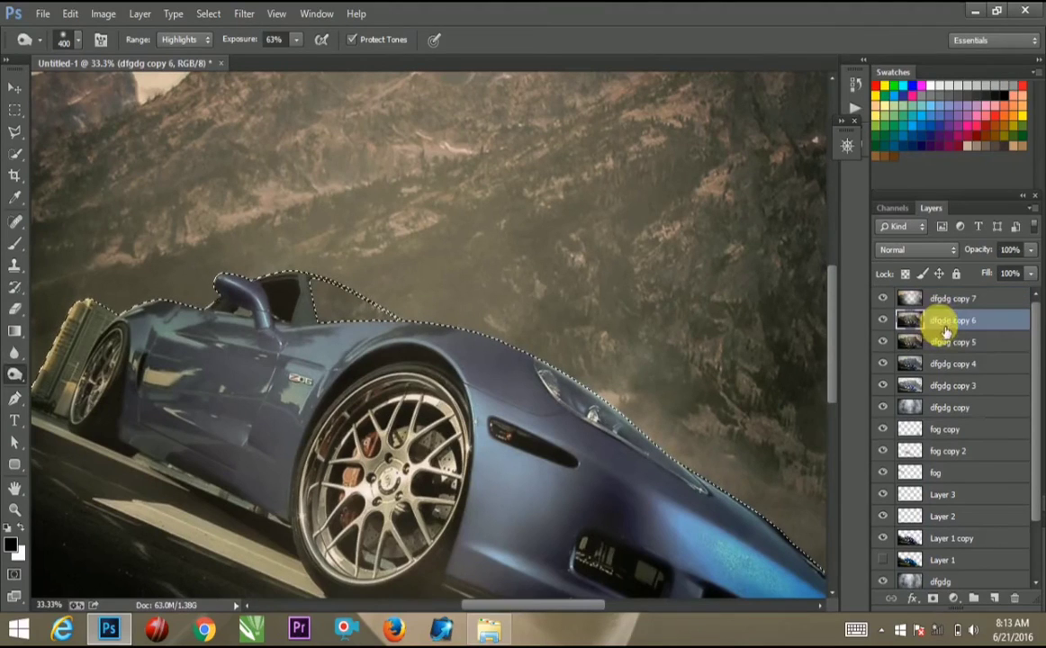
pyautogui.moveTo(701, 446)
pyautogui.mouseDown()
pyautogui.moveTo(816, 541)
pyautogui.moveTo(681, 457)
pyautogui.moveTo(675, 412)
pyautogui.mouseUp()
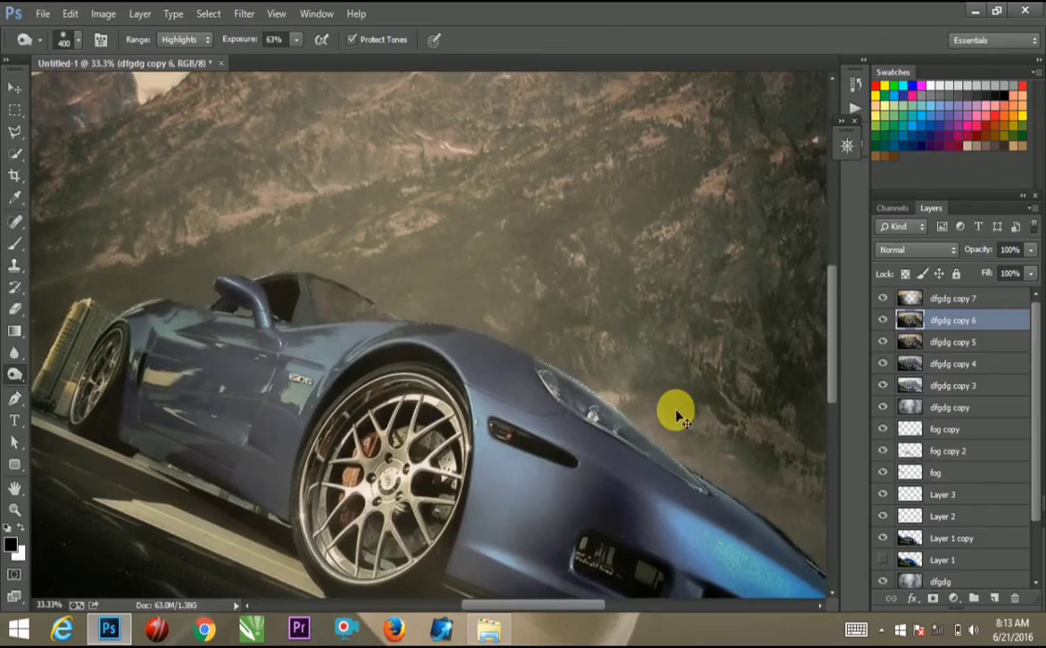
pyautogui.hotkey('ctrl', '-')
pyautogui.hotkey('ctrl', '-')
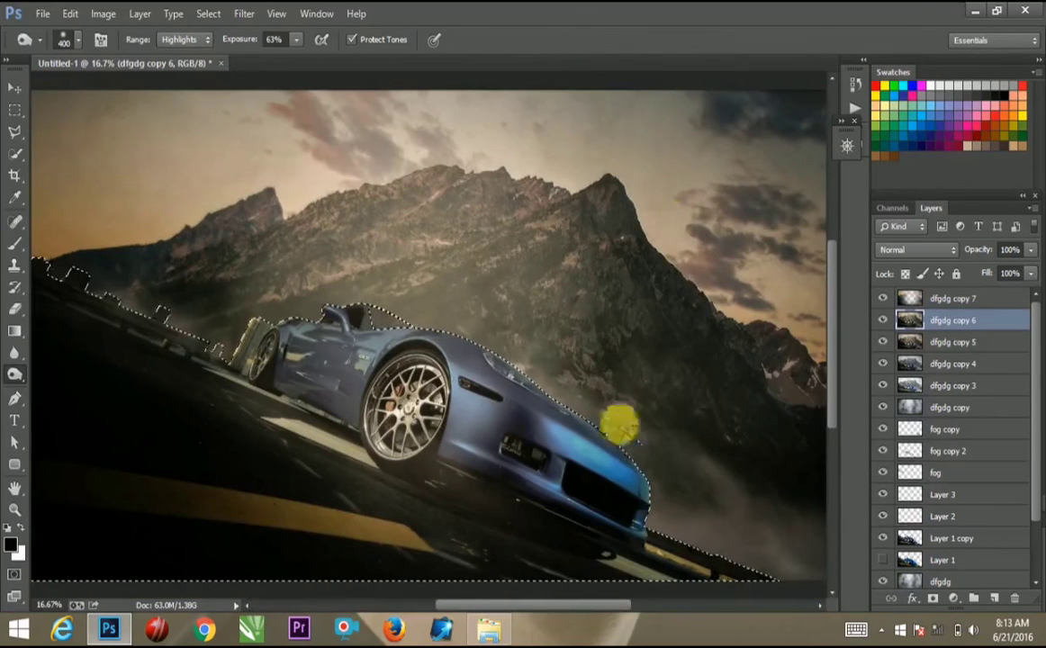
pyautogui.moveTo(583, 420)
pyautogui.mouseDown()
pyautogui.moveTo(634, 467)
pyautogui.moveTo(653, 500)
pyautogui.moveTo(653, 530)
pyautogui.mouseUp()
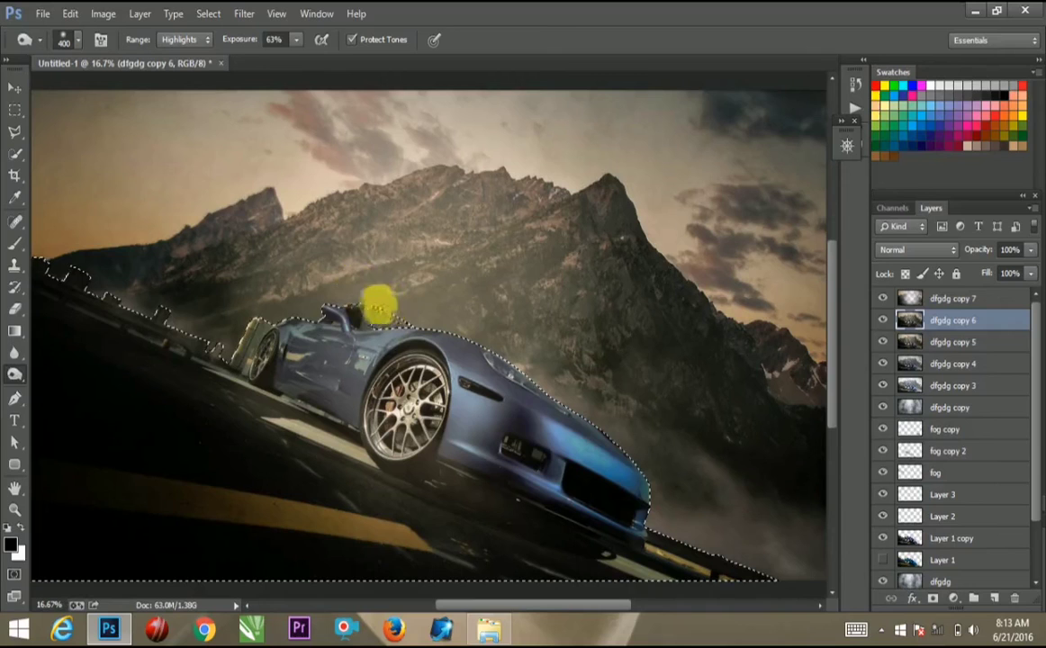
pyautogui.moveTo(268, 296)
pyautogui.mouseDown()
pyautogui.moveTo(241, 333)
pyautogui.moveTo(311, 350)
pyautogui.moveTo(357, 322)
pyautogui.moveTo(472, 343)
pyautogui.moveTo(612, 420)
pyautogui.moveTo(580, 382)
pyautogui.mouseUp()
# Step: Deselect the car, dodge the sky toward the upper left, and switch to the Move tool
pyautogui.hotkey('ctrl', 'd')
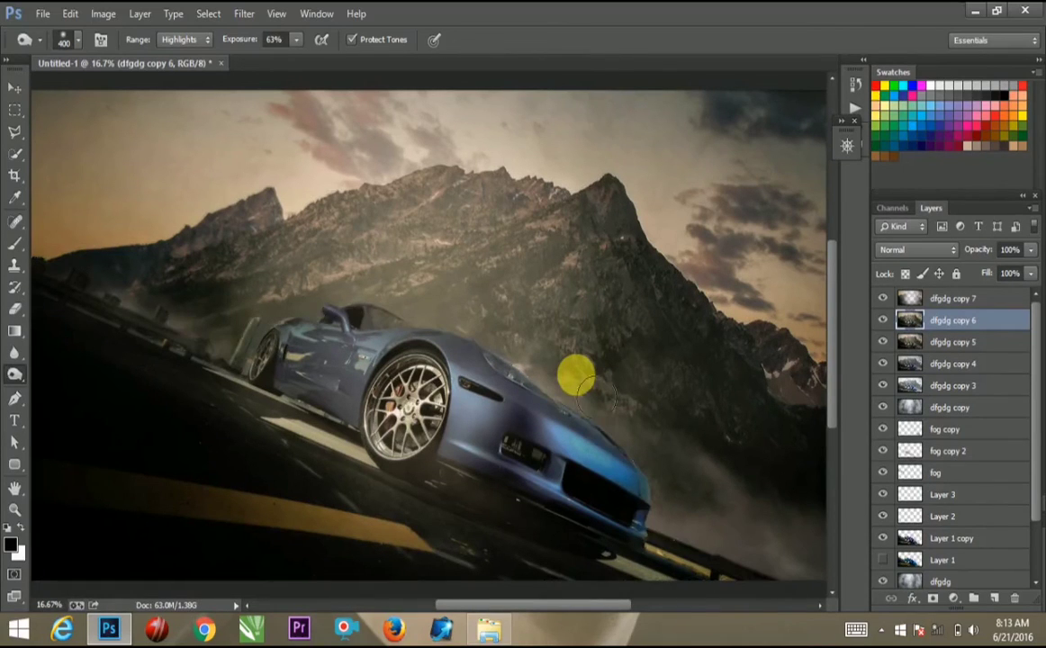
pyautogui.moveTo(345, 317)
pyautogui.mouseDown()
pyautogui.moveTo(103, 233)
pyautogui.moveTo(79, 147)
pyautogui.mouseUp()
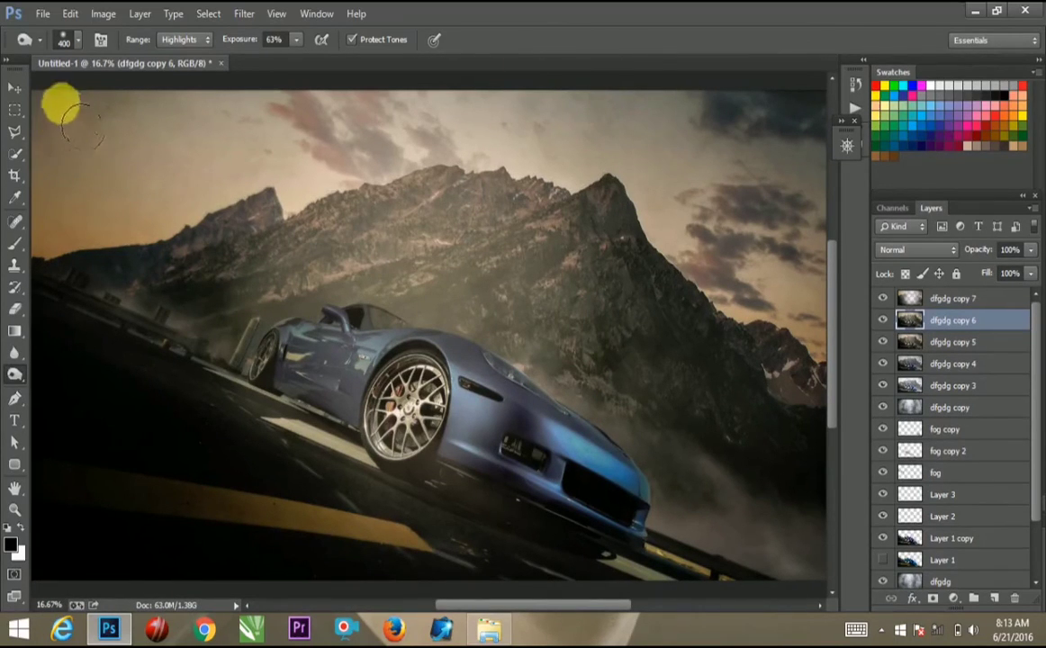
pyautogui.click(15, 88)
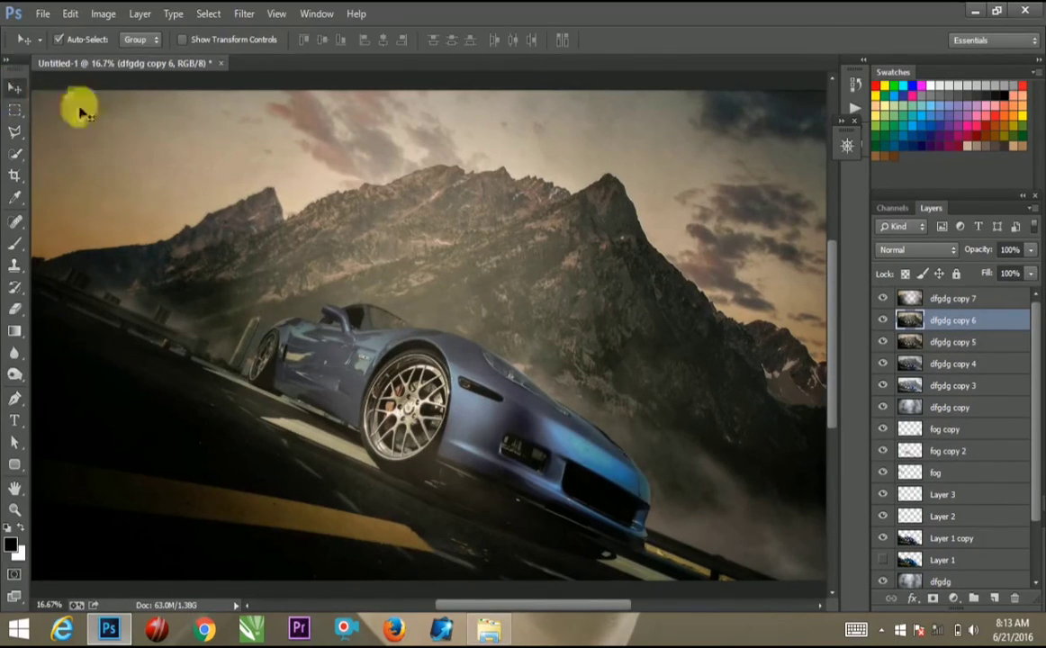
pyautogui.scroll(-3, 1034, 401)
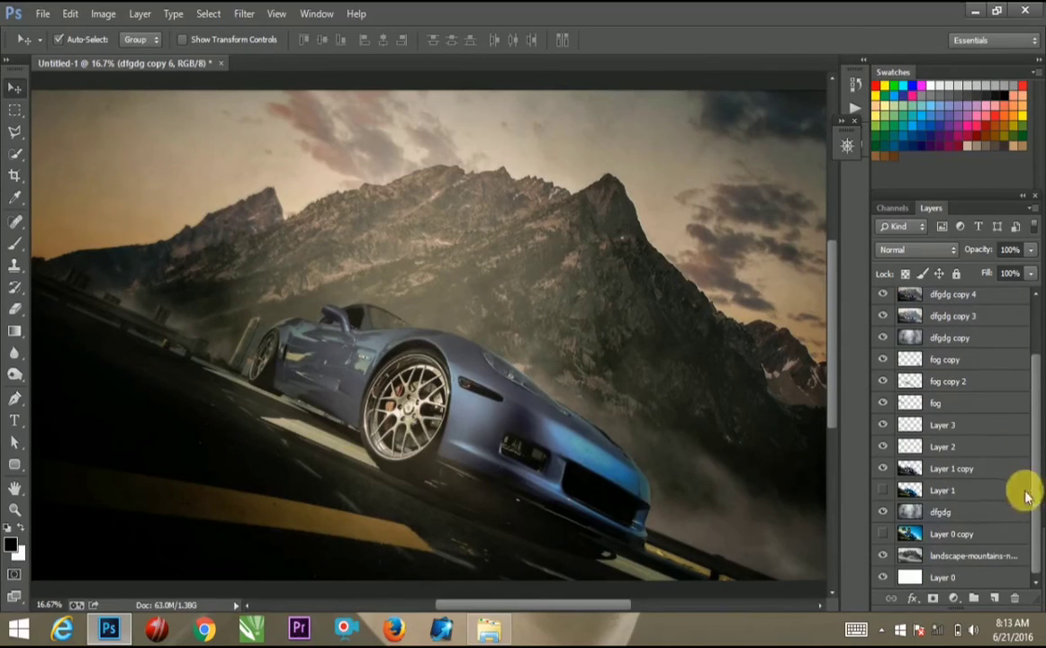